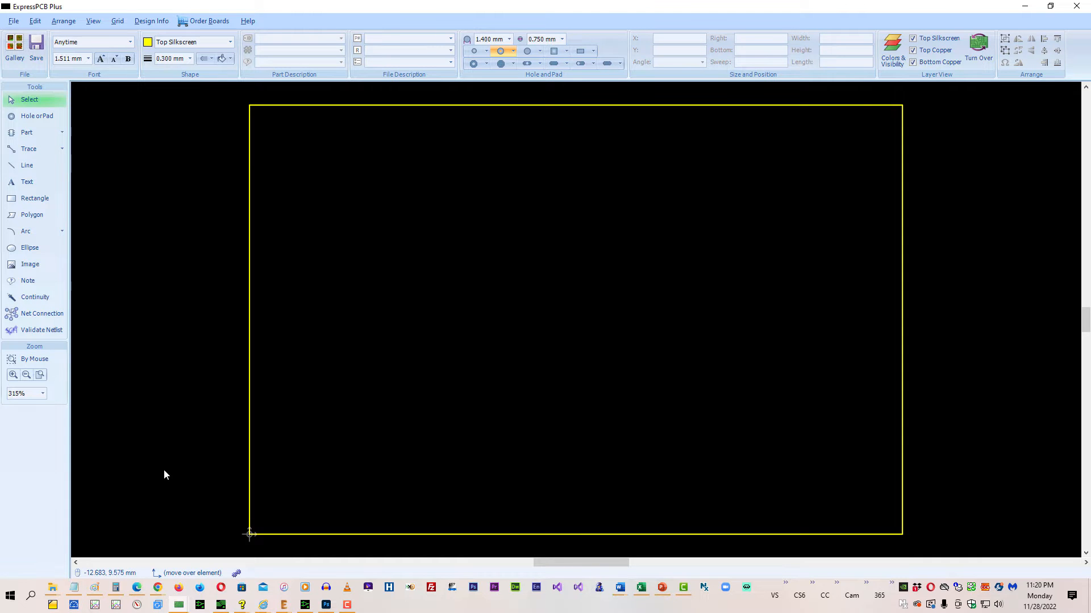
Step: Switch to File Explorer, open the demo_images folder and check the dimensions of the icon and text logo files
{"action": "key", "text": "alt+Tab"}
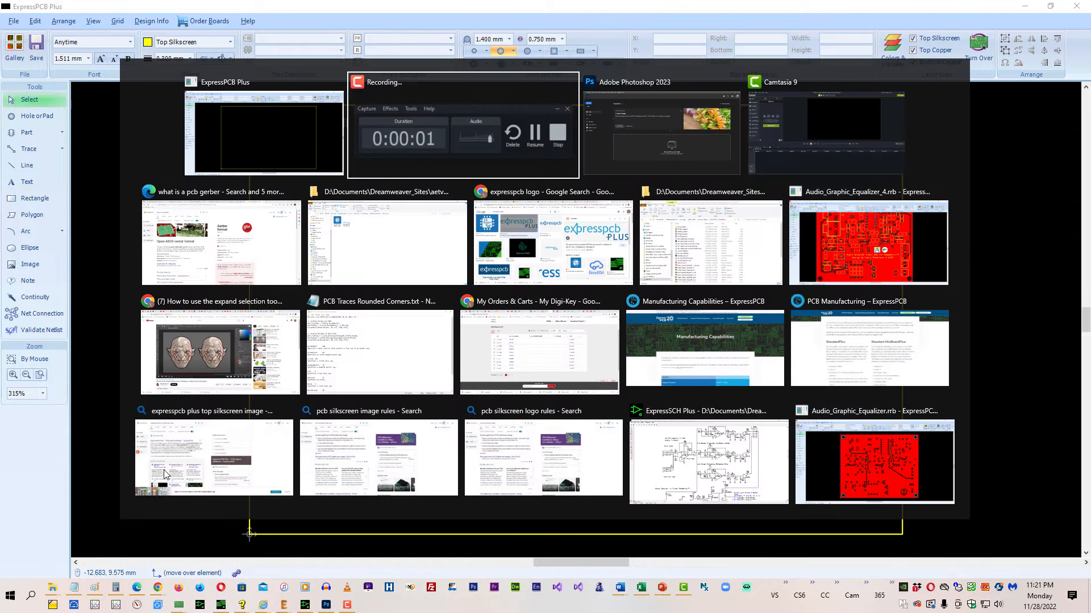
{"action": "key", "text": "alt+Tab"}
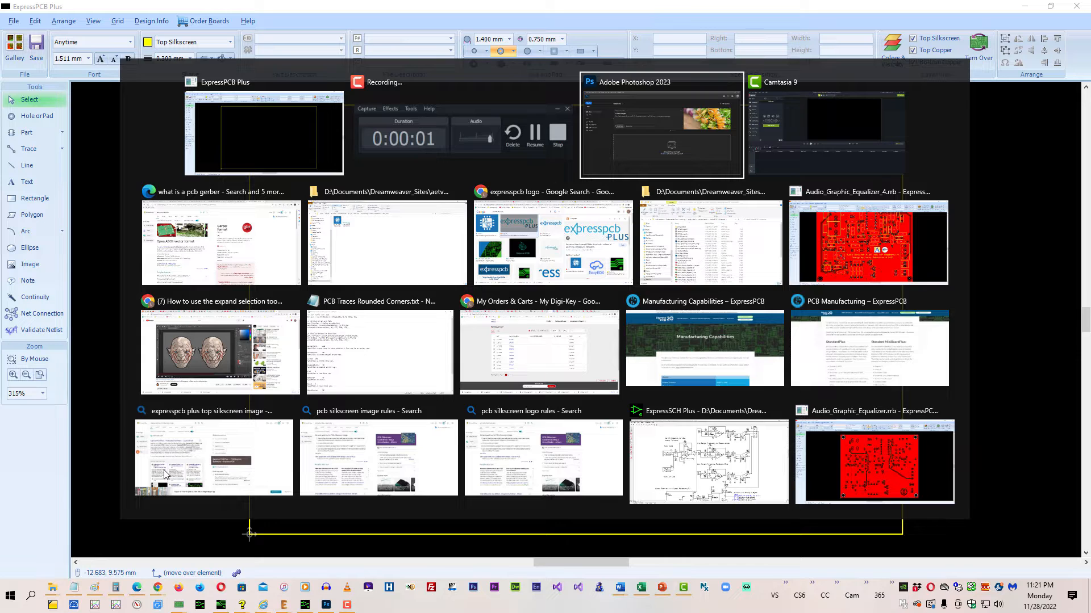
{"action": "key", "text": "alt+Tab"}
{"action": "key", "text": "alt+Tab"}
{"action": "key", "text": "alt+Tab"}
{"action": "key", "text": "alt+Tab"}
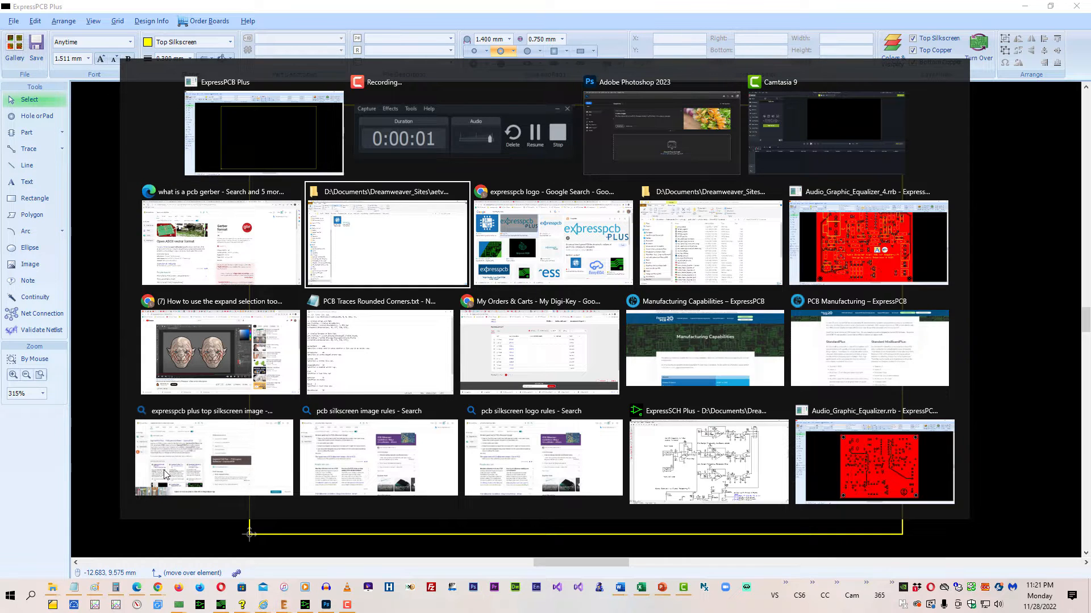
{"action": "key", "text": "alt+Tab"}
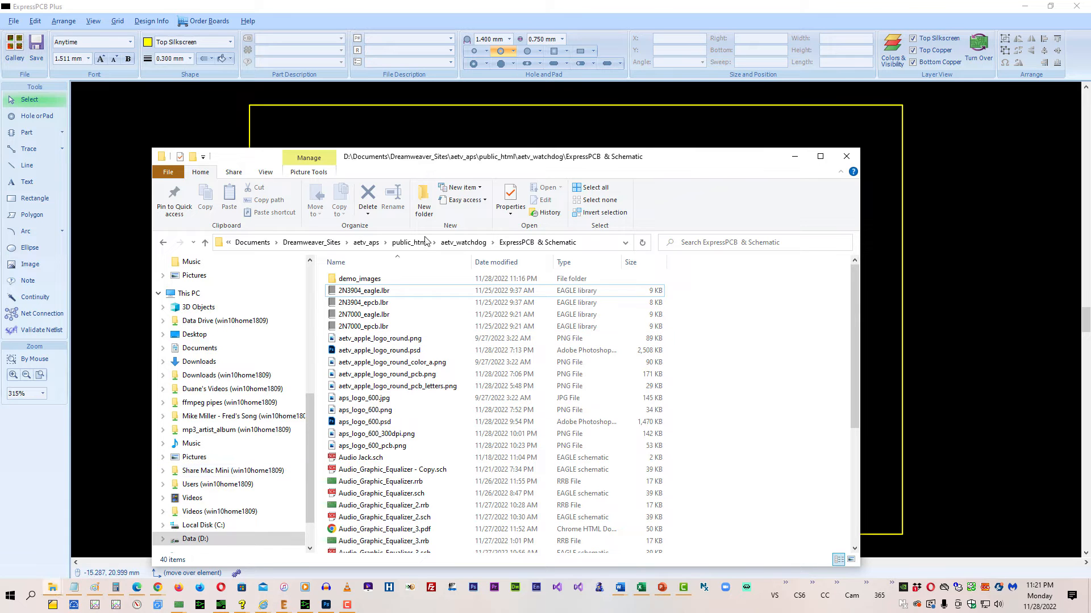
{"action": "double_click", "coordinate": [333, 283]}
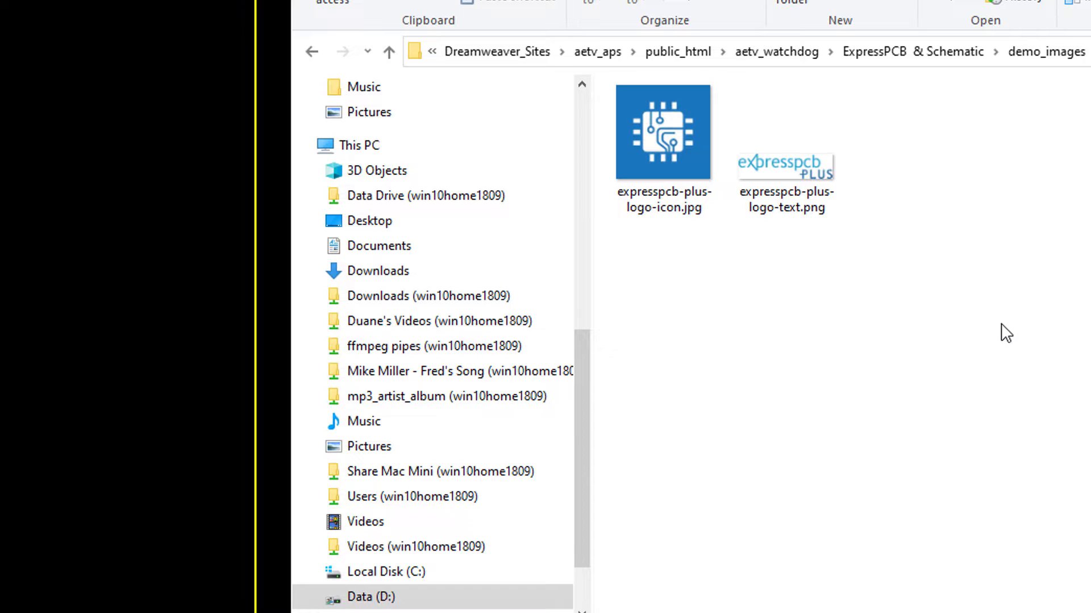
{"action": "mouse_move", "coordinate": [650, 121]}
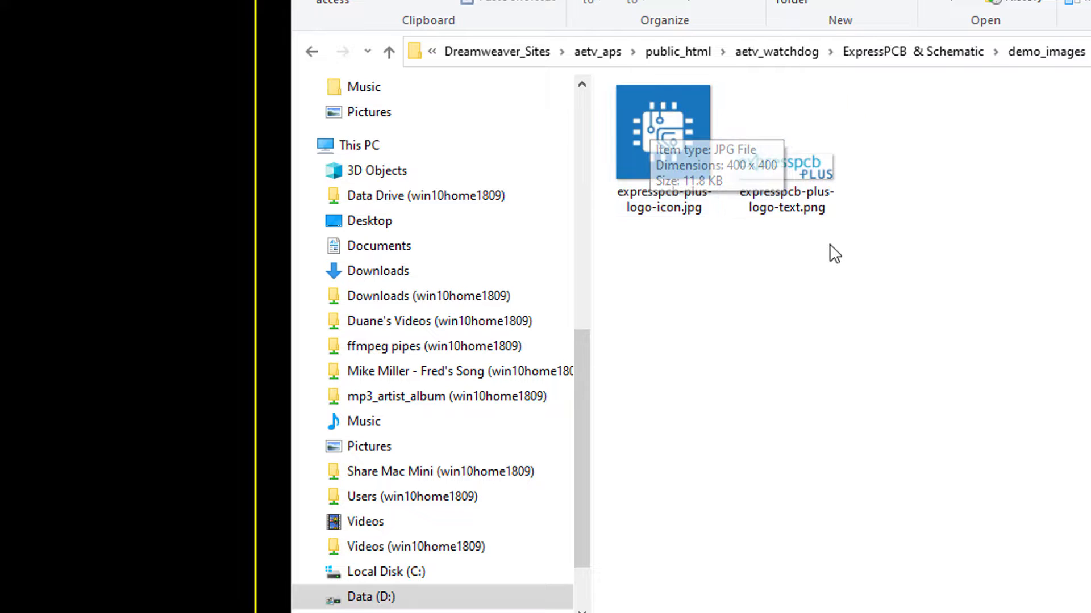
{"action": "mouse_move", "coordinate": [776, 177]}
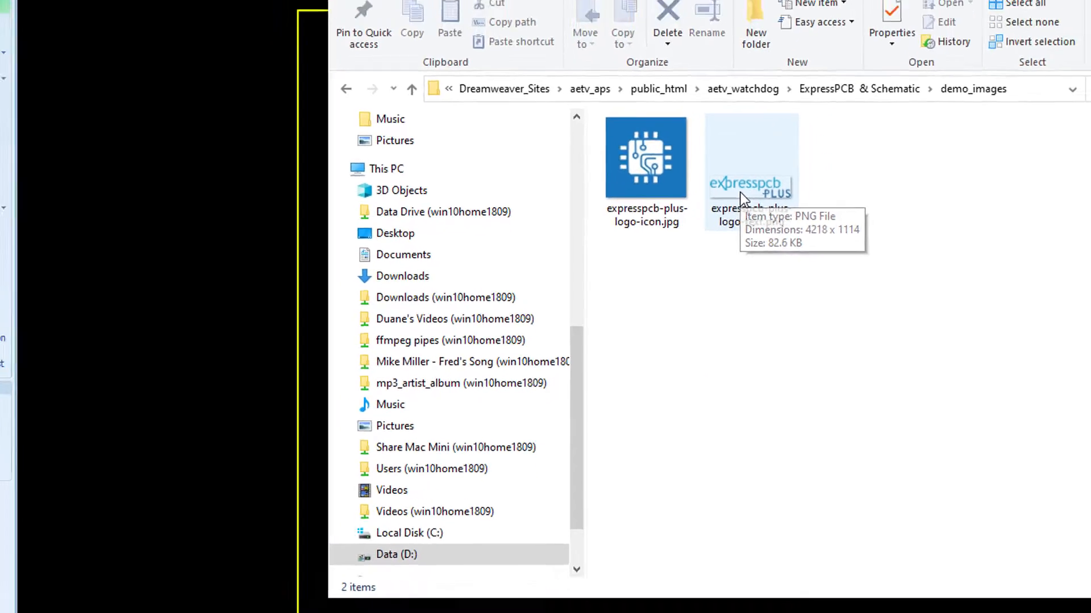
Step: Switch to Adobe Photoshop 2023 and view its version information, closing it when done
{"action": "key", "text": "alt+Tab"}
{"action": "key", "text": "alt+Tab"}
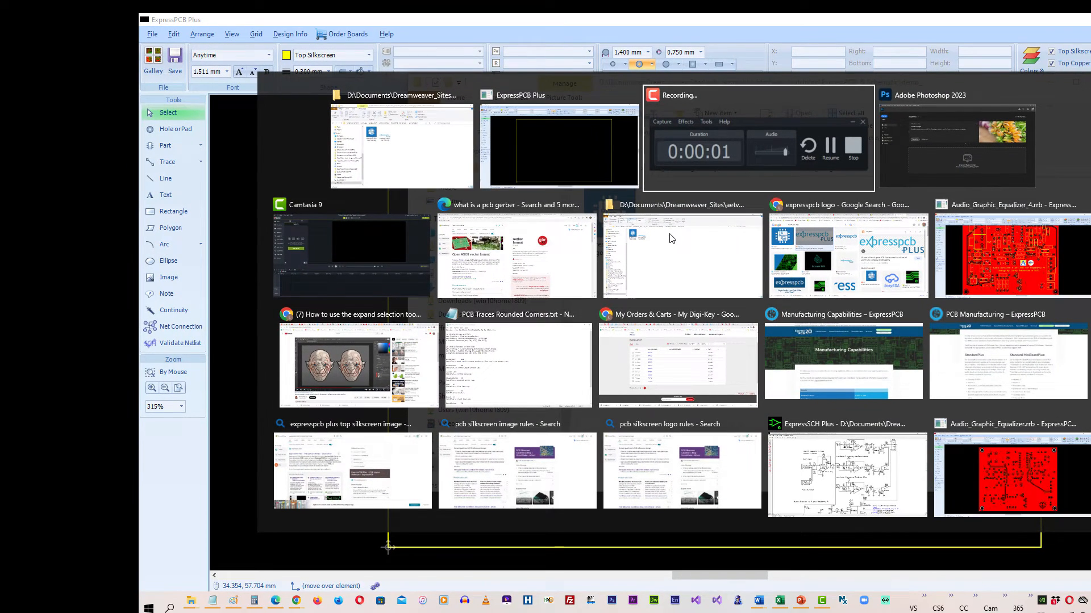
{"action": "key", "text": "alt+Tab"}
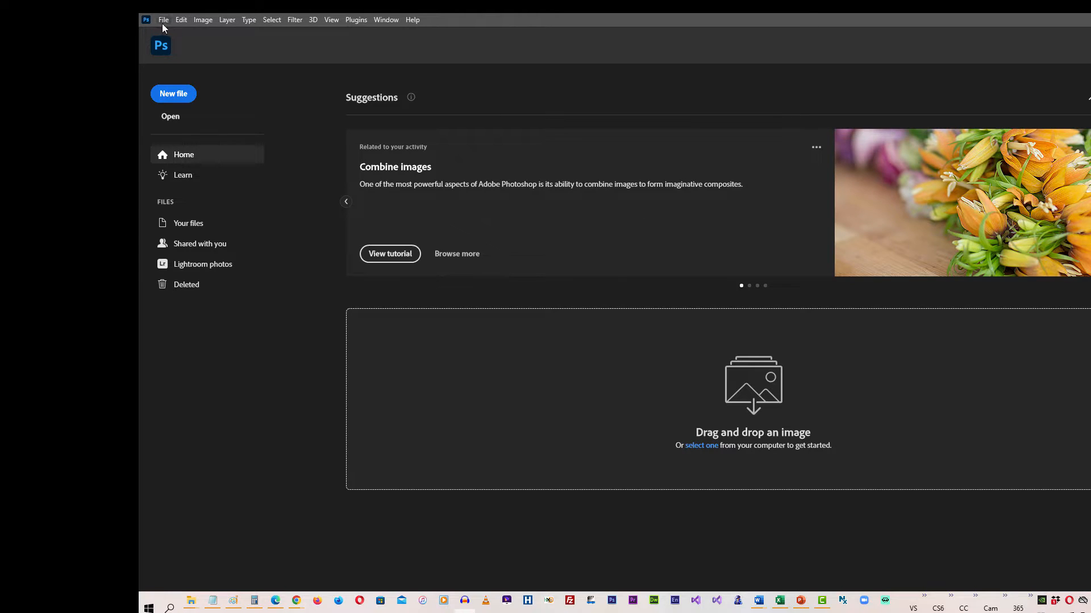
{"action": "left_click", "coordinate": [411, 20]}
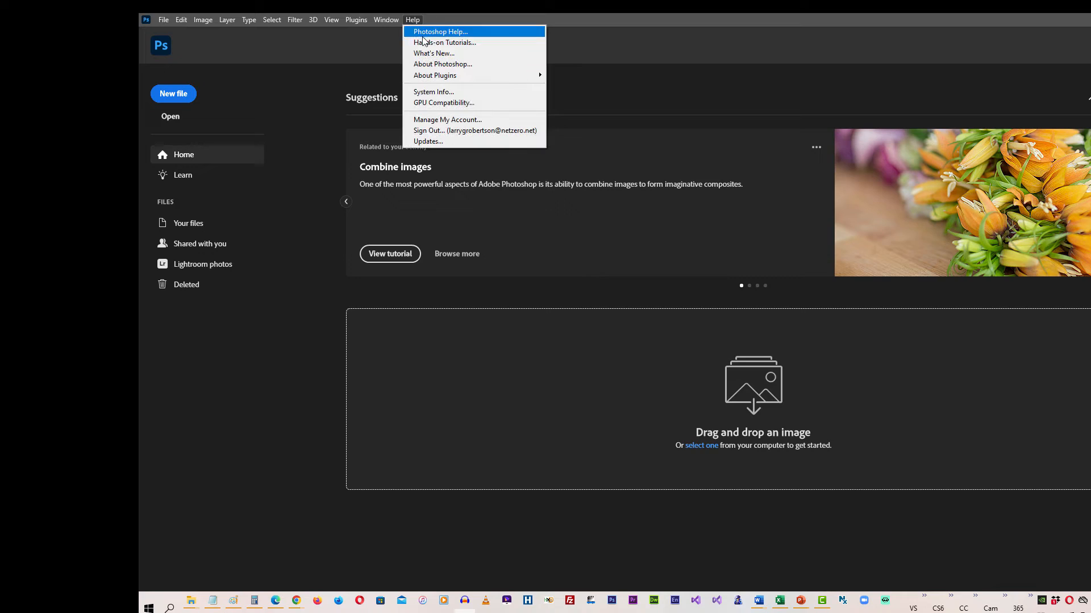
{"action": "left_click", "coordinate": [443, 64]}
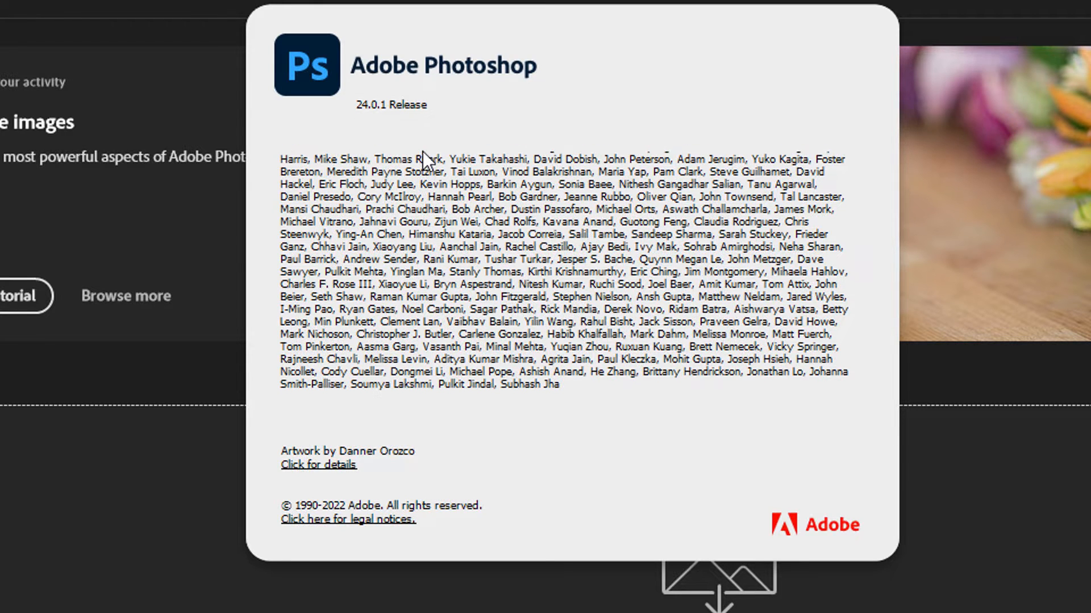
{"action": "left_click", "coordinate": [423, 151]}
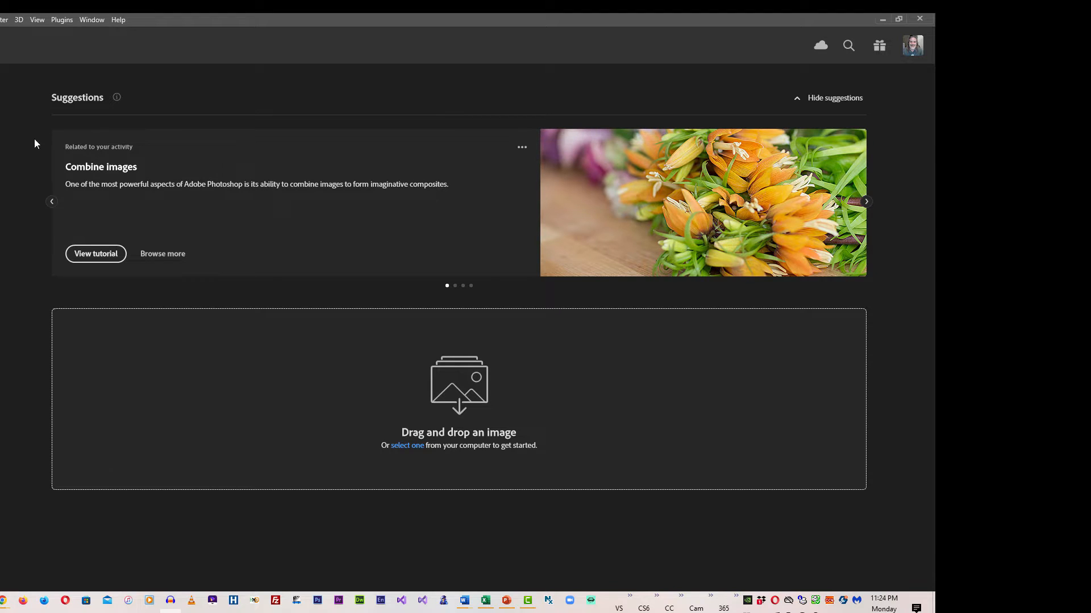
Step: Start a new document and set its width and height to 600 pixels each
{"action": "key", "text": "ctrl+n"}
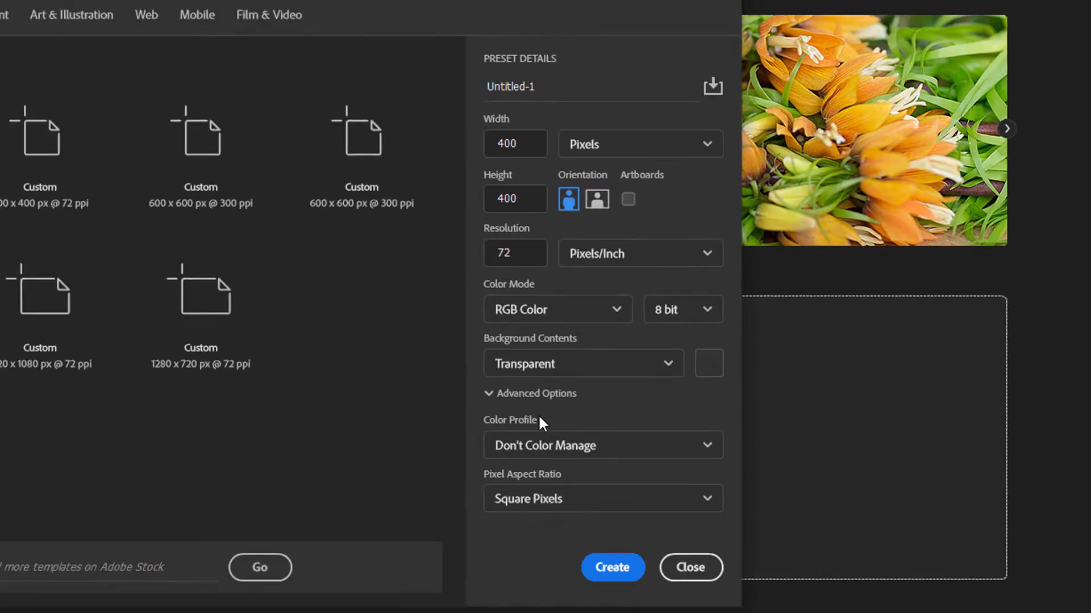
{"action": "key", "text": "alt+Tab"}
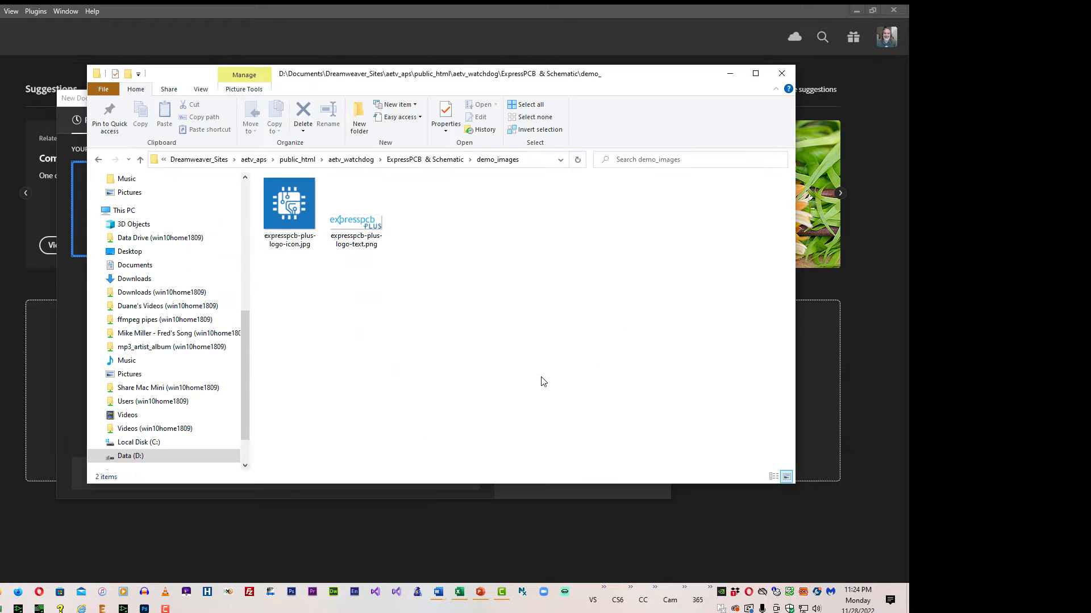
{"action": "mouse_move", "coordinate": [352, 223]}
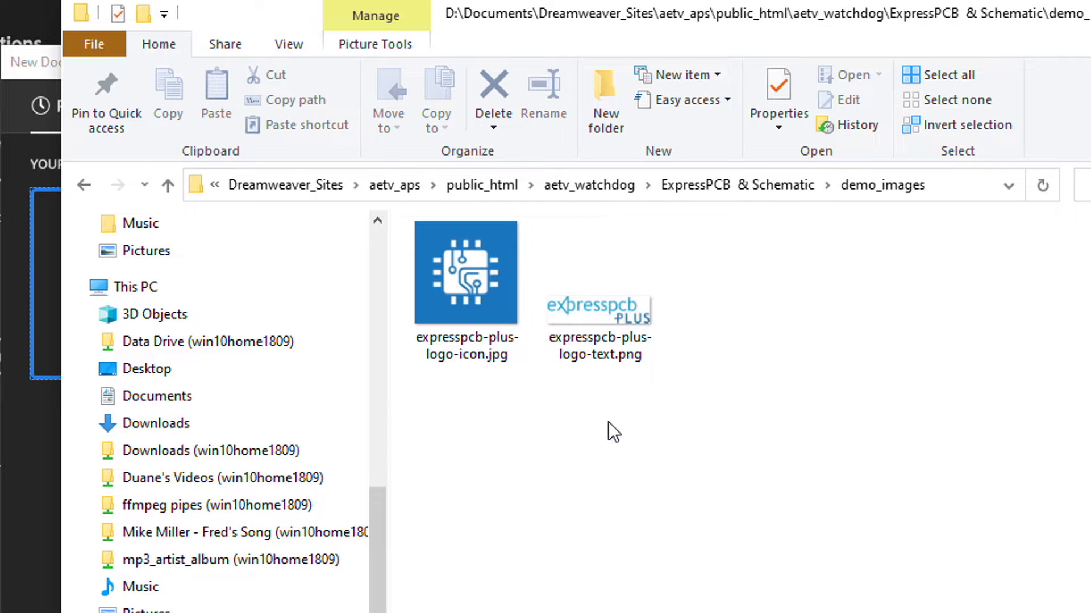
{"action": "key", "text": "alt+Tab"}
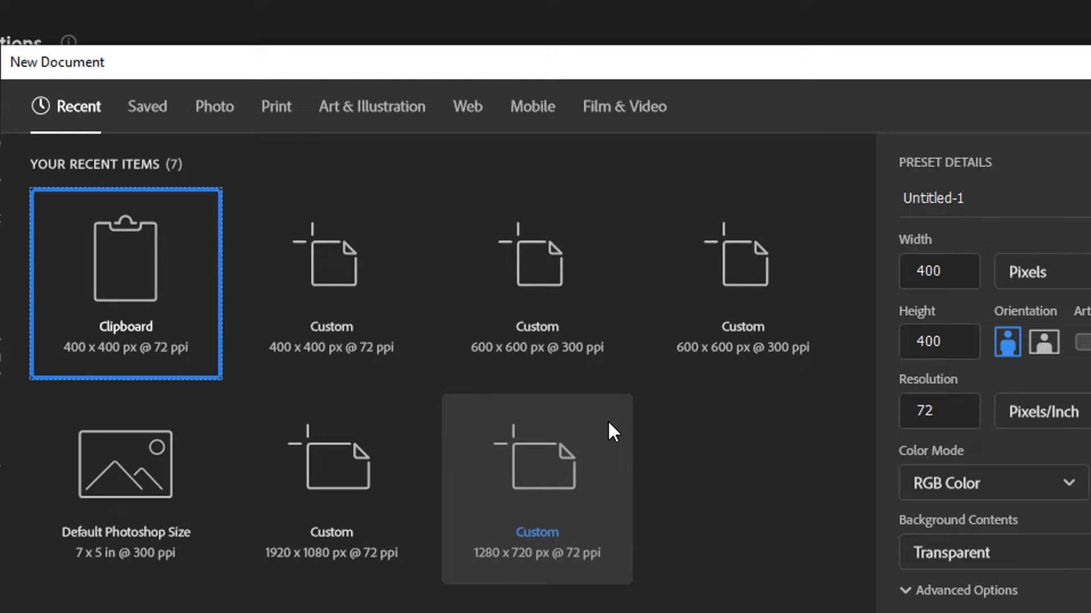
{"action": "left_click", "coordinate": [912, 252]}
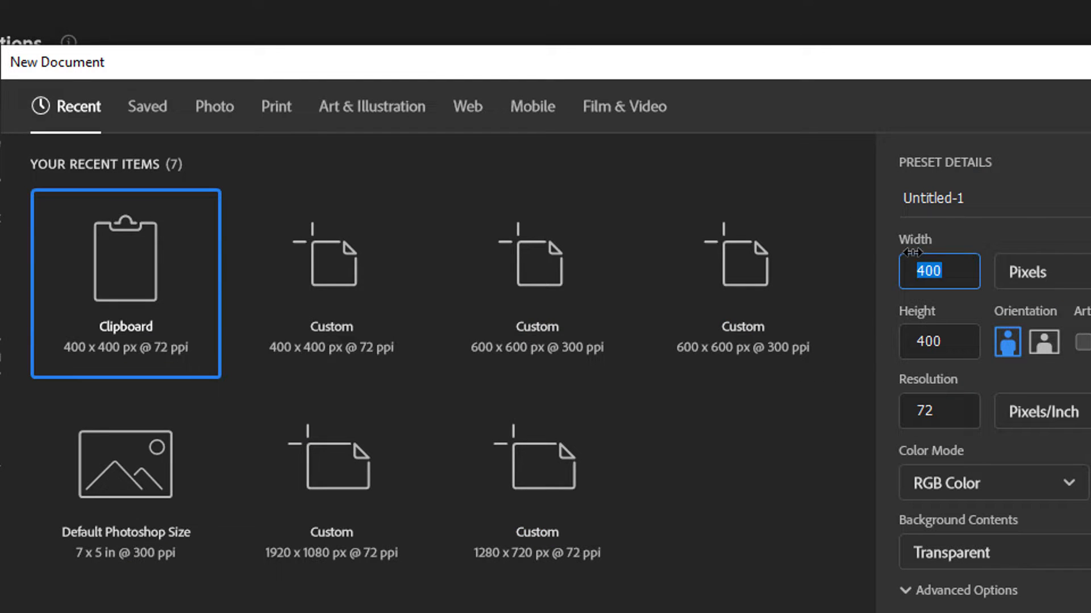
{"action": "type", "text": "600"}
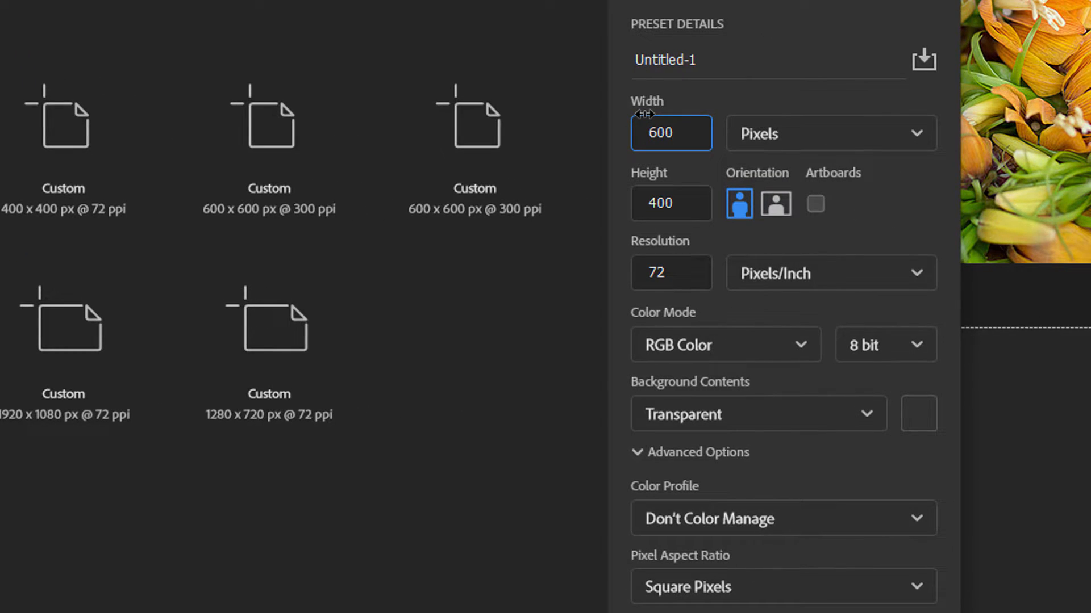
{"action": "key", "text": "Tab"}
{"action": "type", "text": "60"}
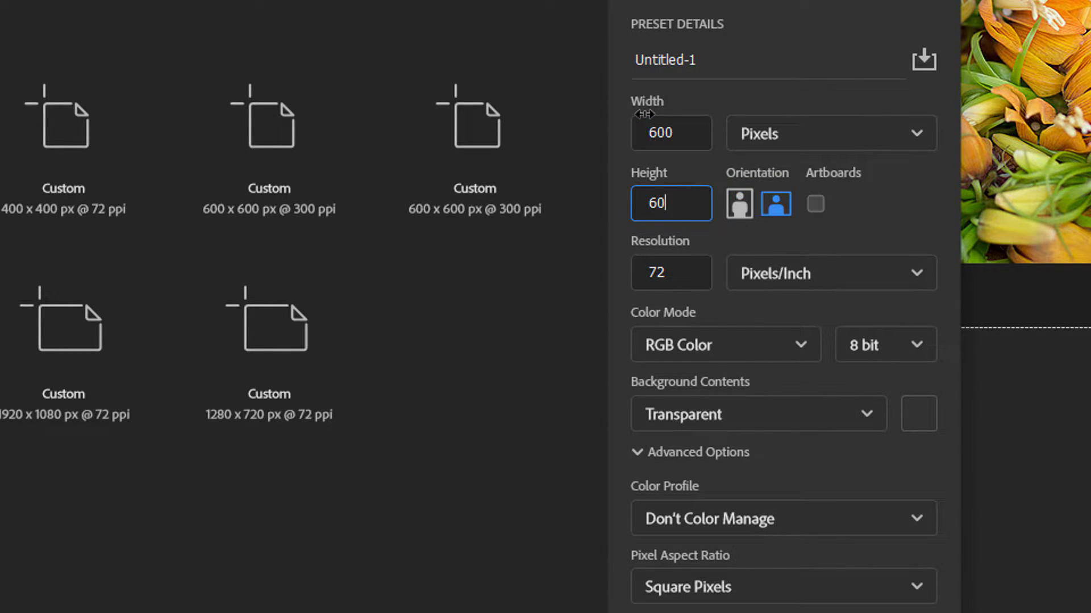
{"action": "type", "text": "0"}
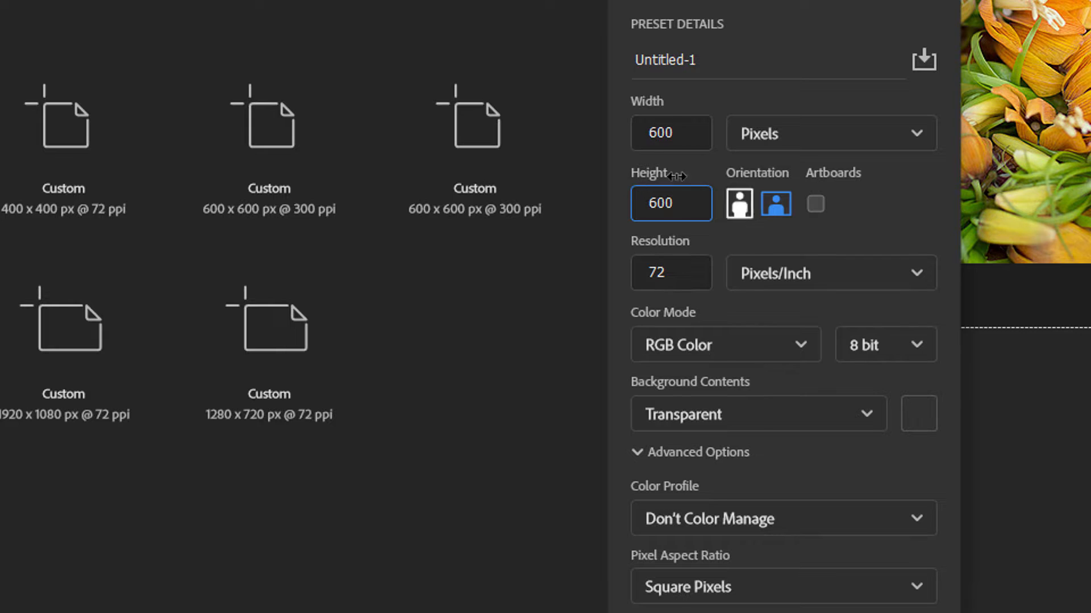
Step: Create the document at 72 pixels/inch with transparent background contents
{"action": "left_click", "coordinate": [678, 269]}
{"action": "double_click", "coordinate": [676, 271]}
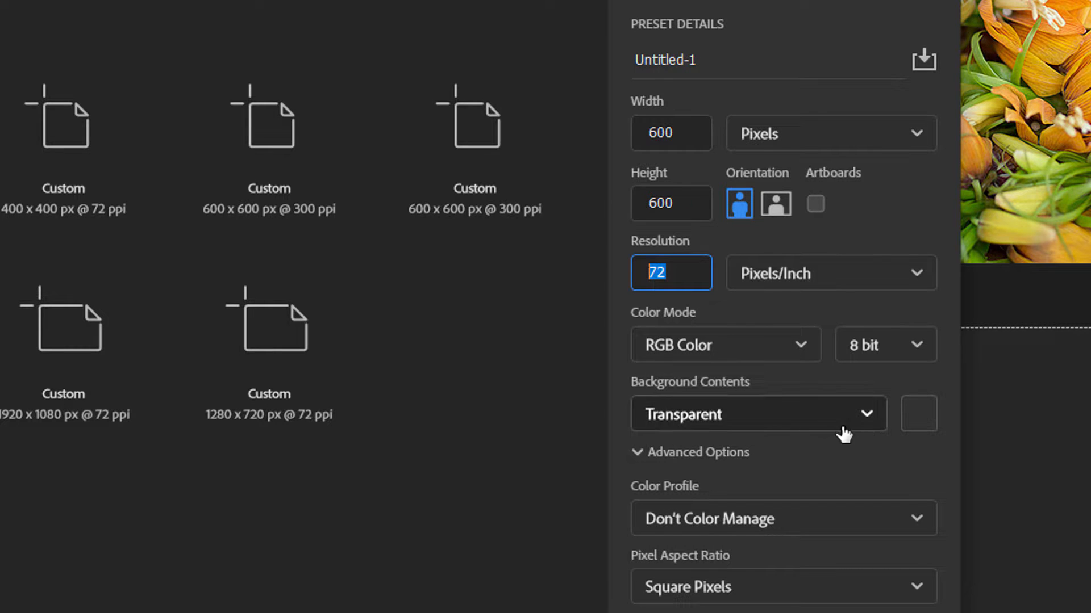
{"action": "left_click", "coordinate": [866, 416]}
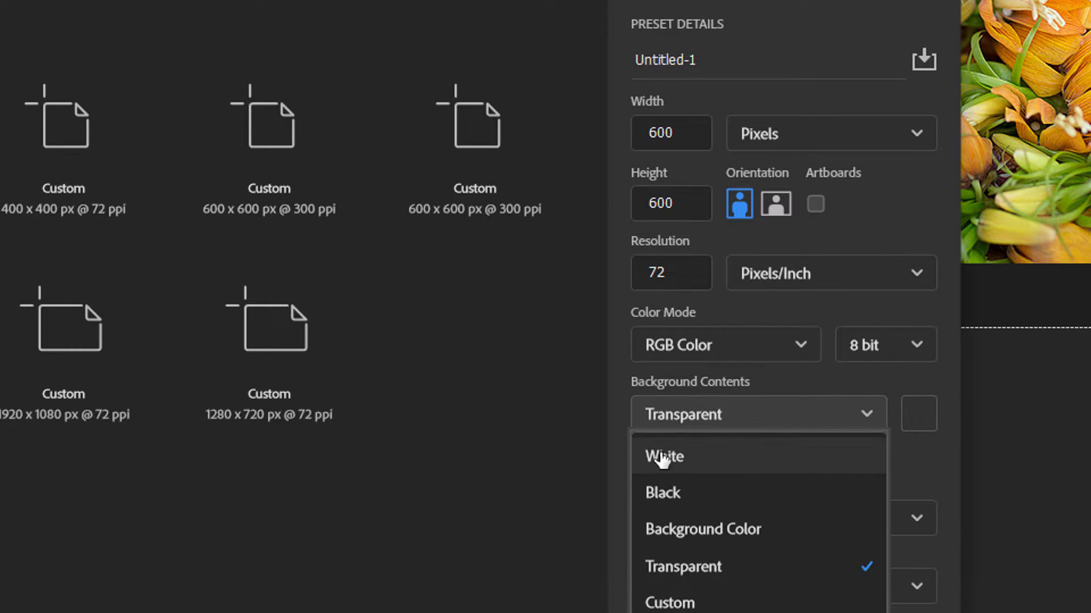
{"action": "left_click", "coordinate": [683, 567]}
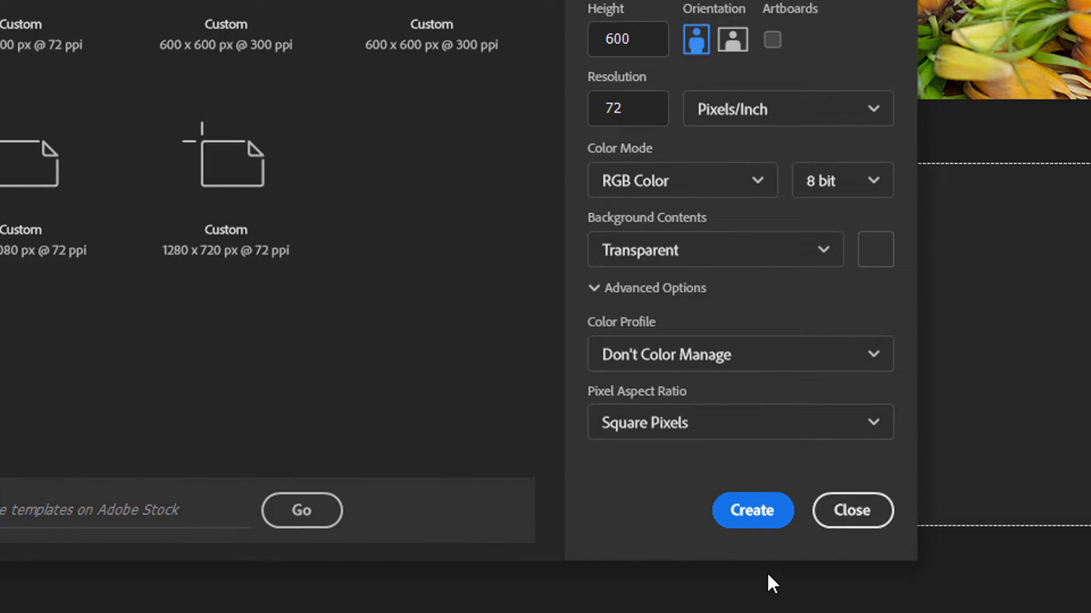
{"action": "left_click", "coordinate": [759, 521]}
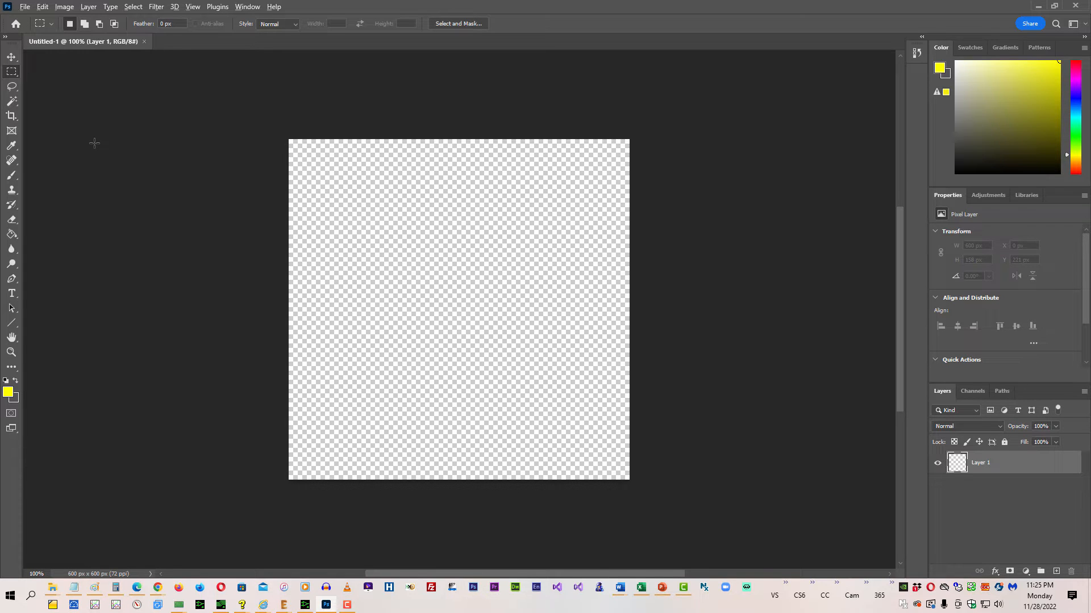
Step: Place expresspcb-plus-logo-text.png from the demo_images folder into the new document at its fitted size
{"action": "key", "text": "alt+Tab"}
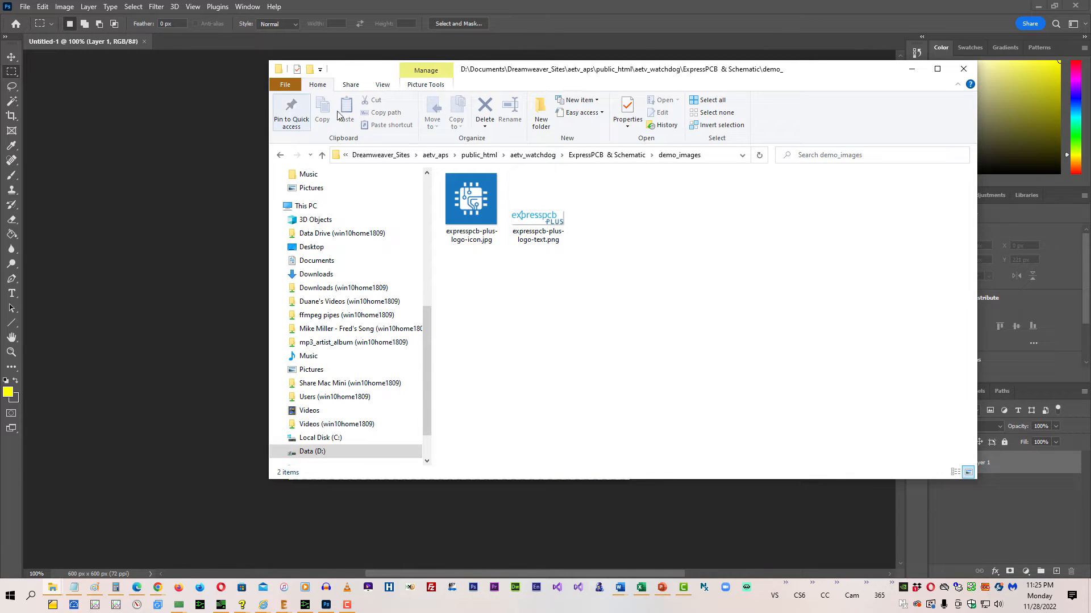
{"action": "left_click", "coordinate": [537, 210]}
{"action": "left_click_drag", "start_coordinate": [537, 204], "coordinate": [125, 216]}
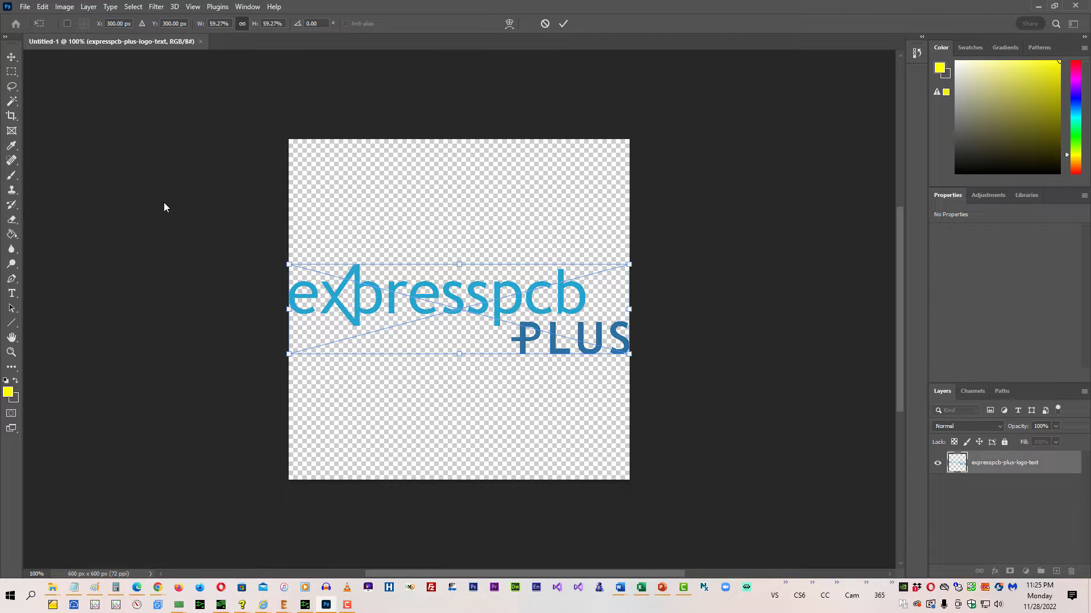
{"action": "key", "text": "Return"}
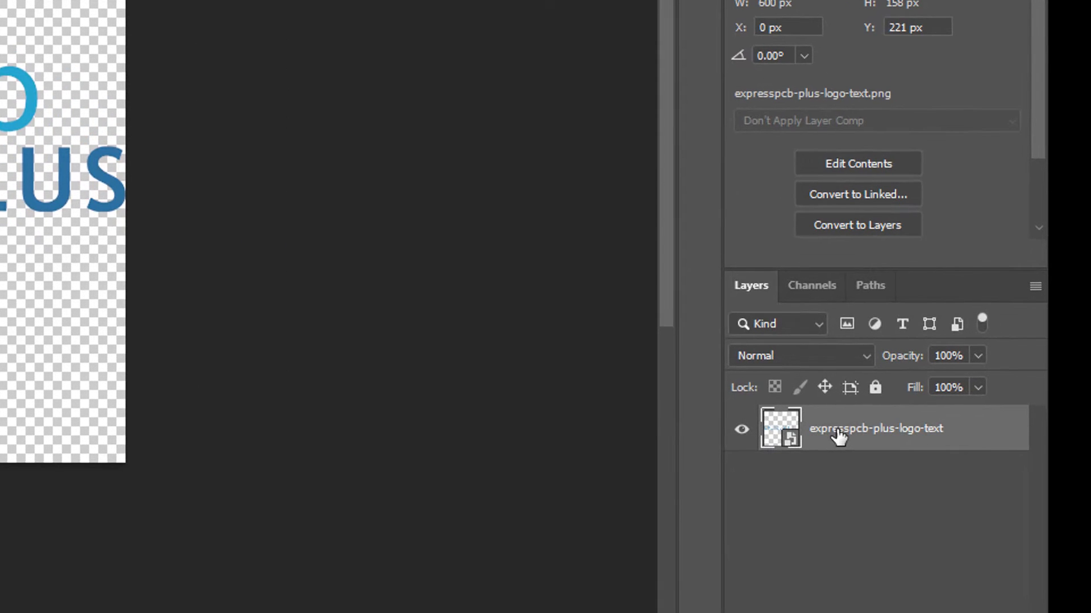
Step: Duplicate the expresspcb-plus-logo-text layer within the same document
{"action": "right_click", "coordinate": [839, 436]}
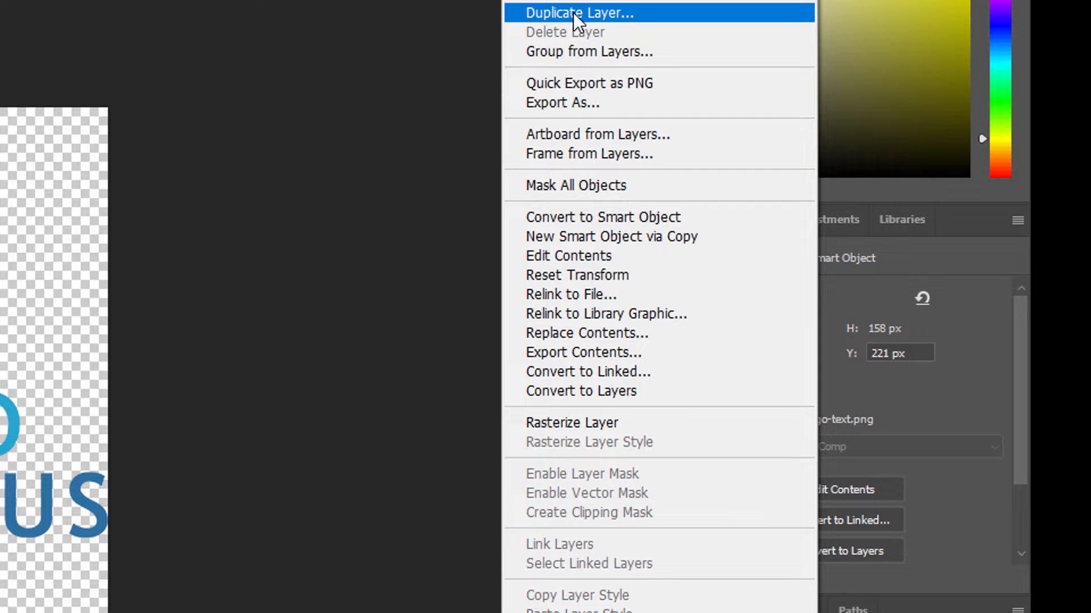
{"action": "left_click", "coordinate": [573, 12]}
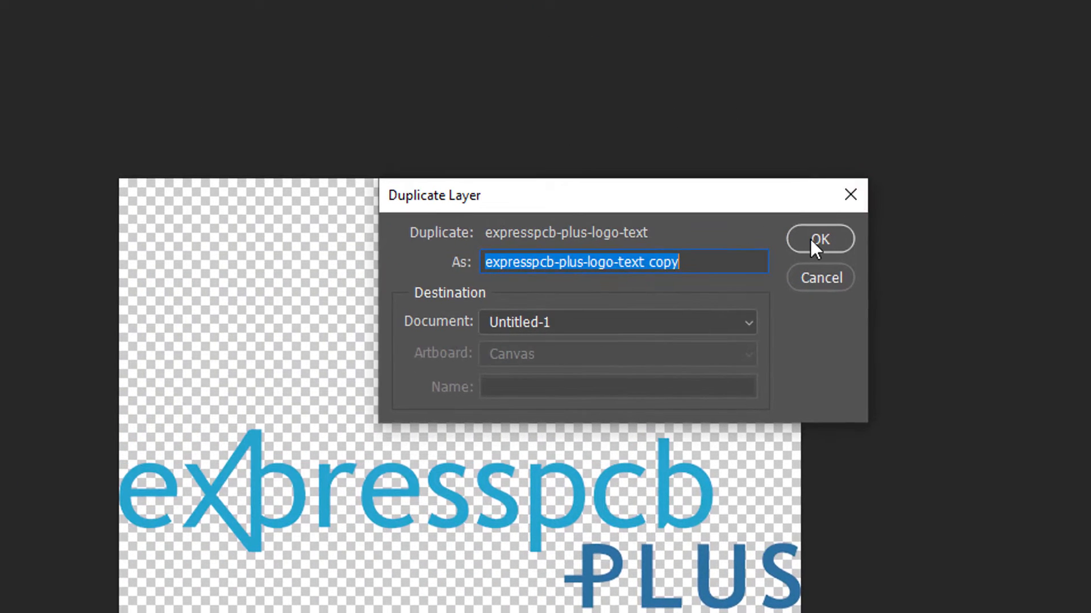
{"action": "left_click", "coordinate": [818, 239]}
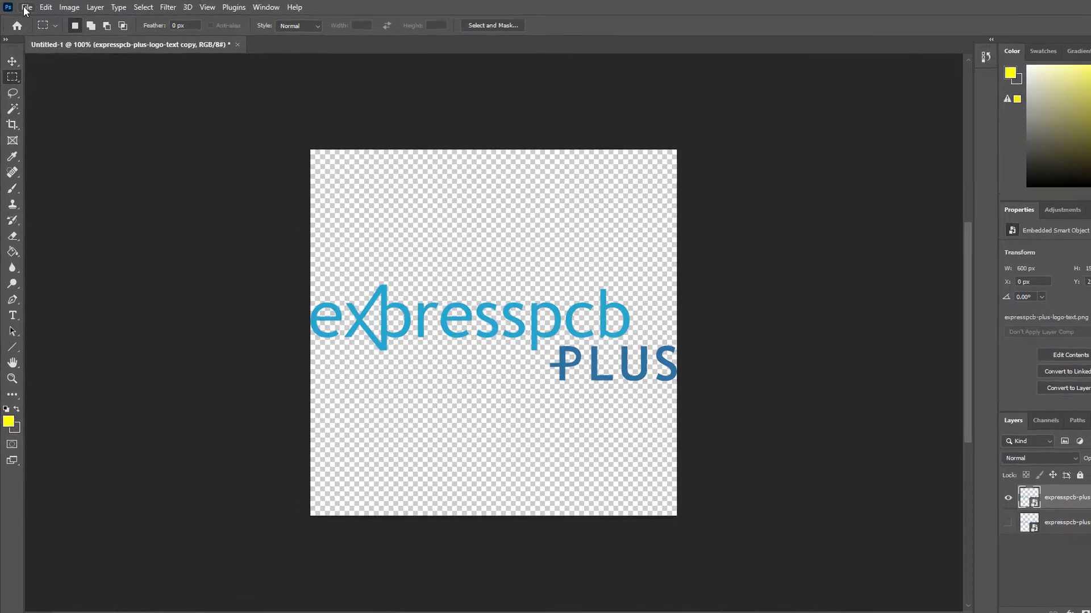
Step: Quick-export the logo document as a PNG named expresspcb-plus-logo-text_600X600.png into the demo_images folder
{"action": "left_click", "coordinate": [26, 8]}
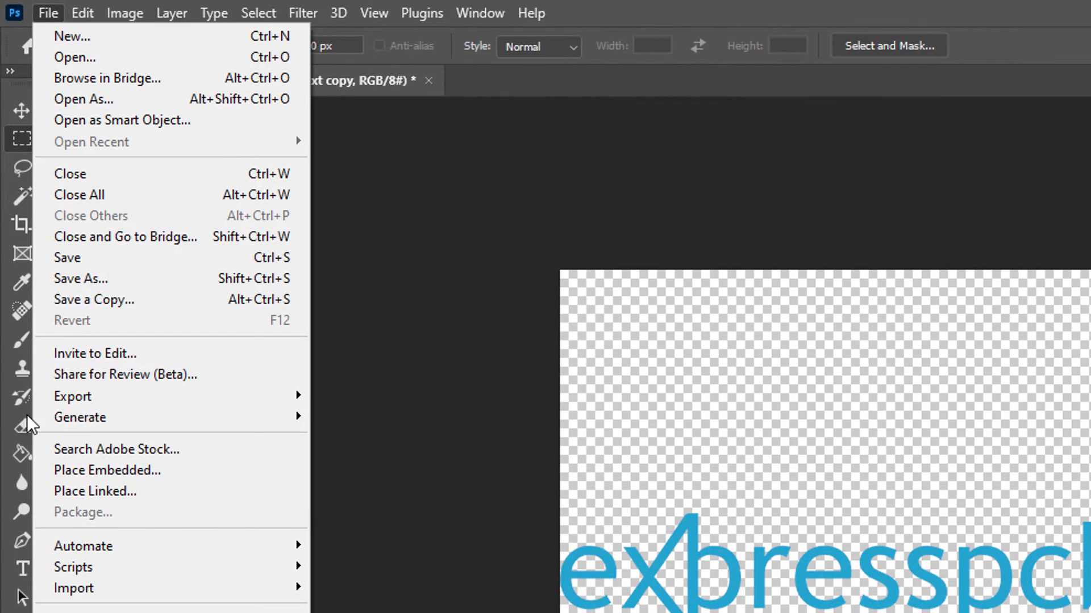
{"action": "mouse_move", "coordinate": [70, 400]}
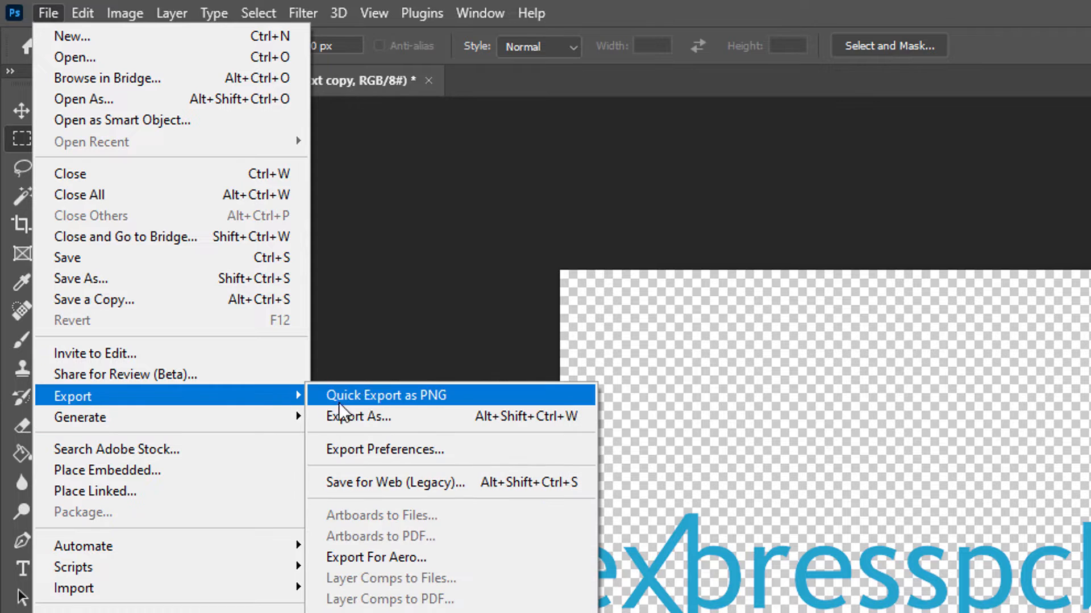
{"action": "left_click", "coordinate": [416, 394]}
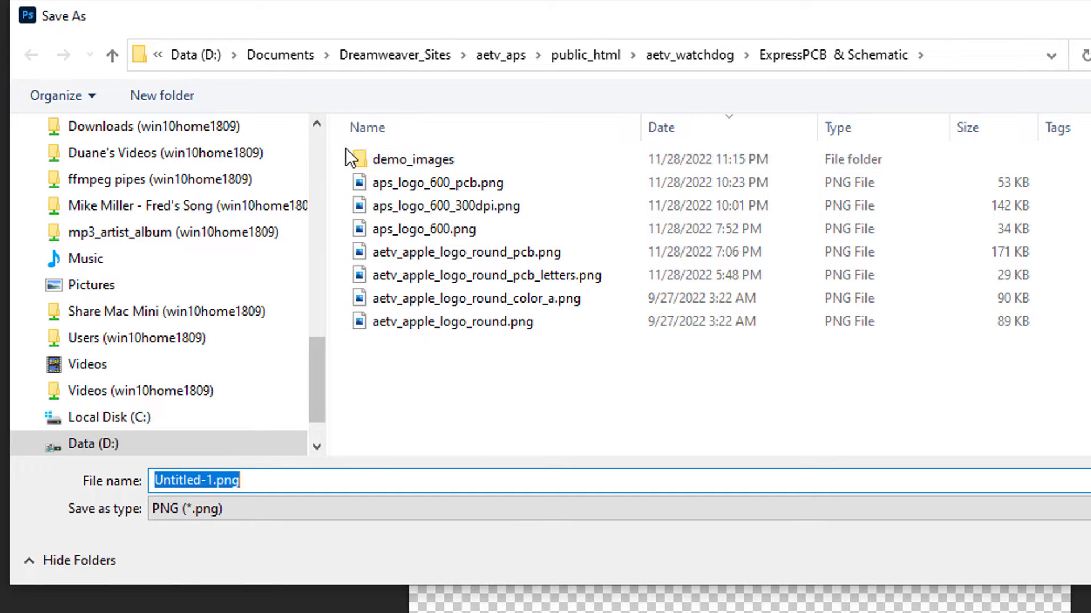
{"action": "double_click", "coordinate": [364, 158]}
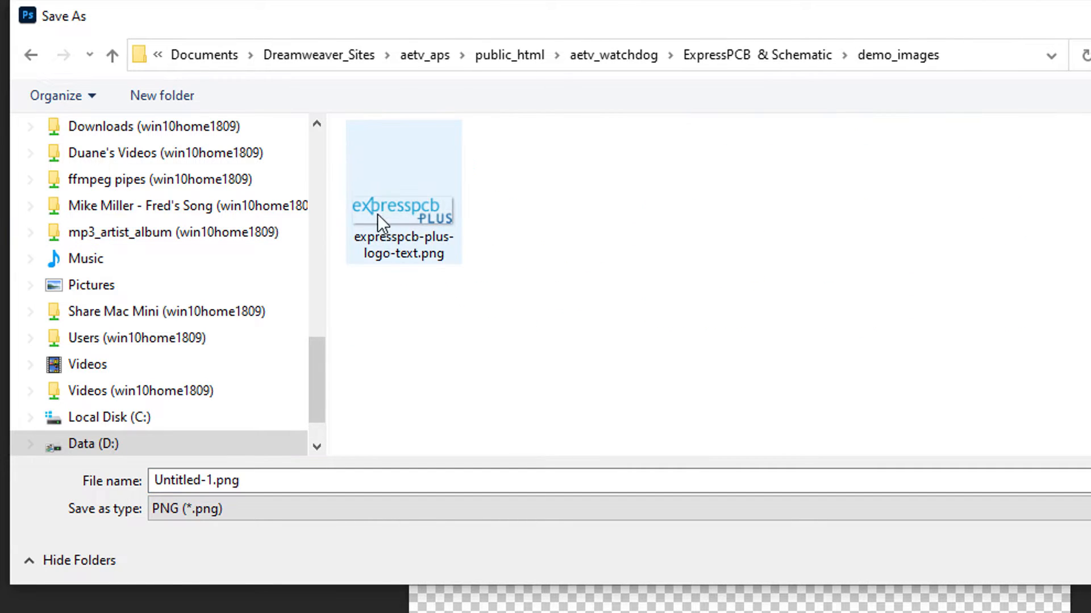
{"action": "left_click", "coordinate": [383, 253]}
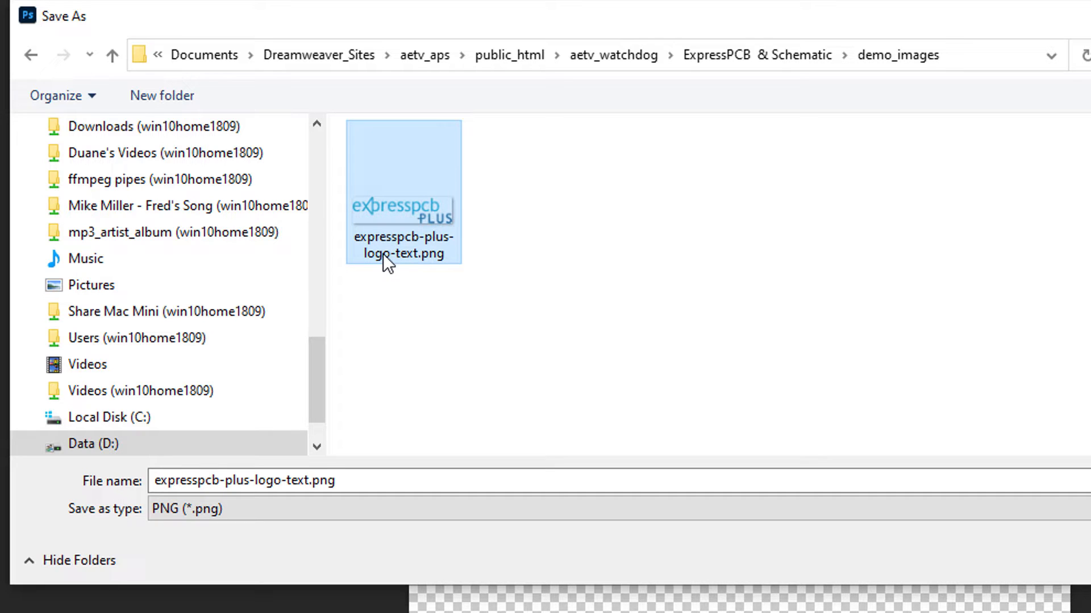
{"action": "left_click", "coordinate": [309, 480]}
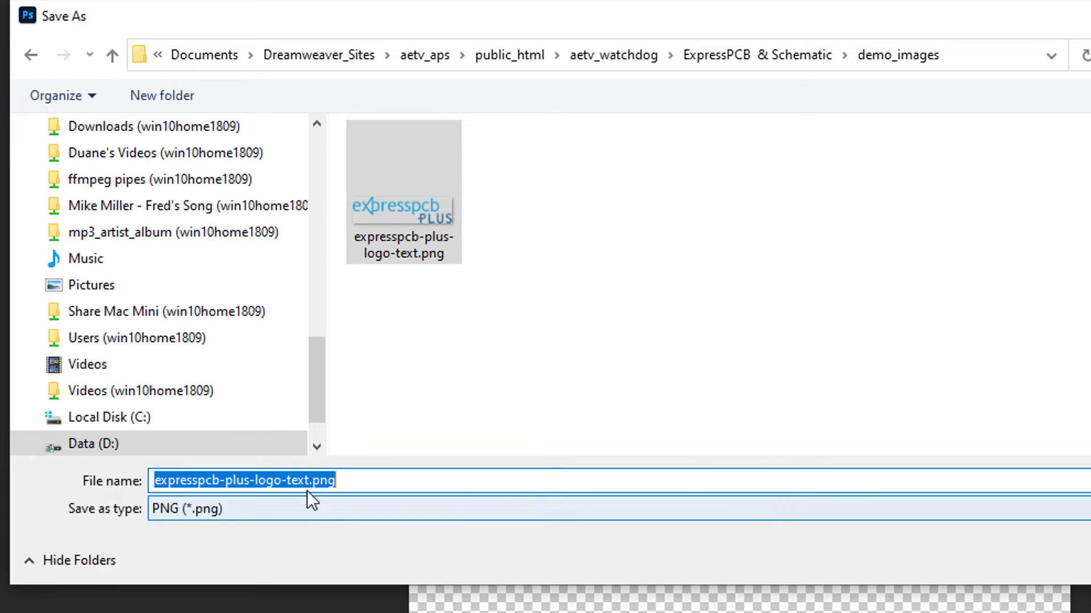
{"action": "left_click", "coordinate": [309, 480]}
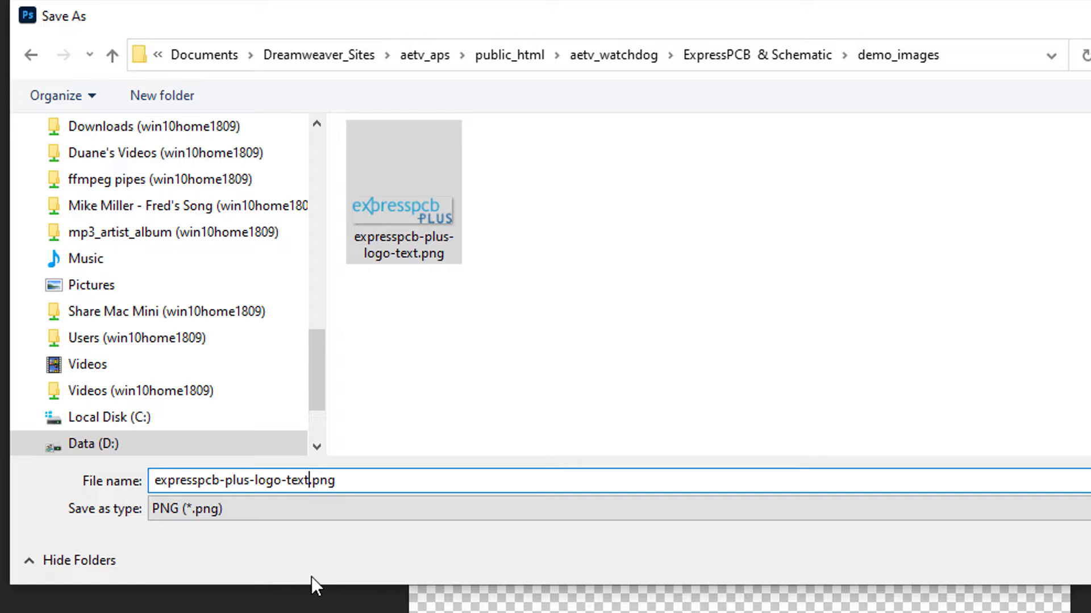
{"action": "type", "text": "_60"}
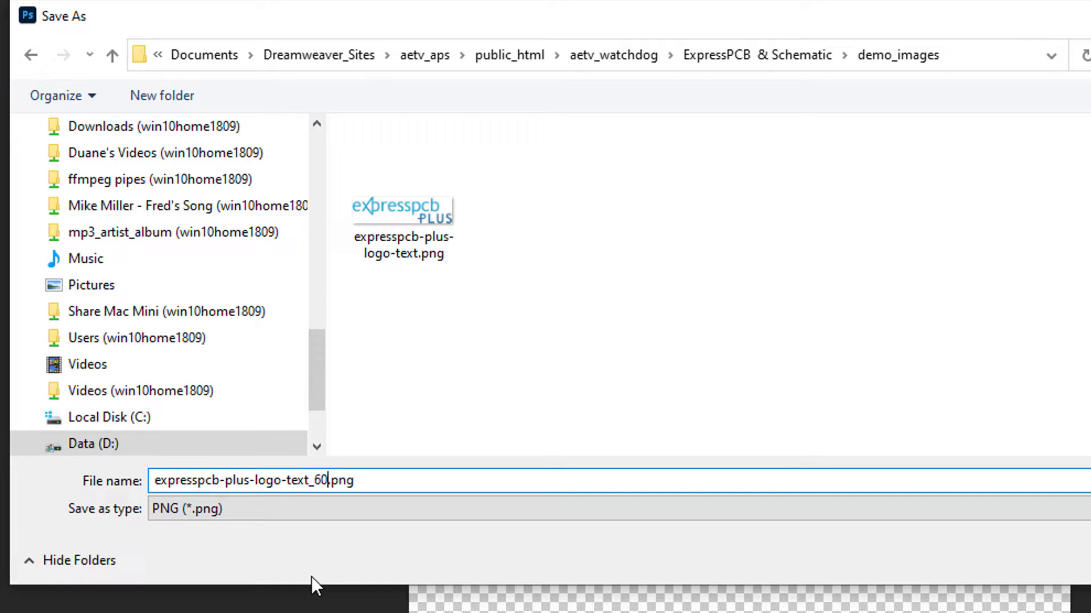
{"action": "type", "text": "0X600"}
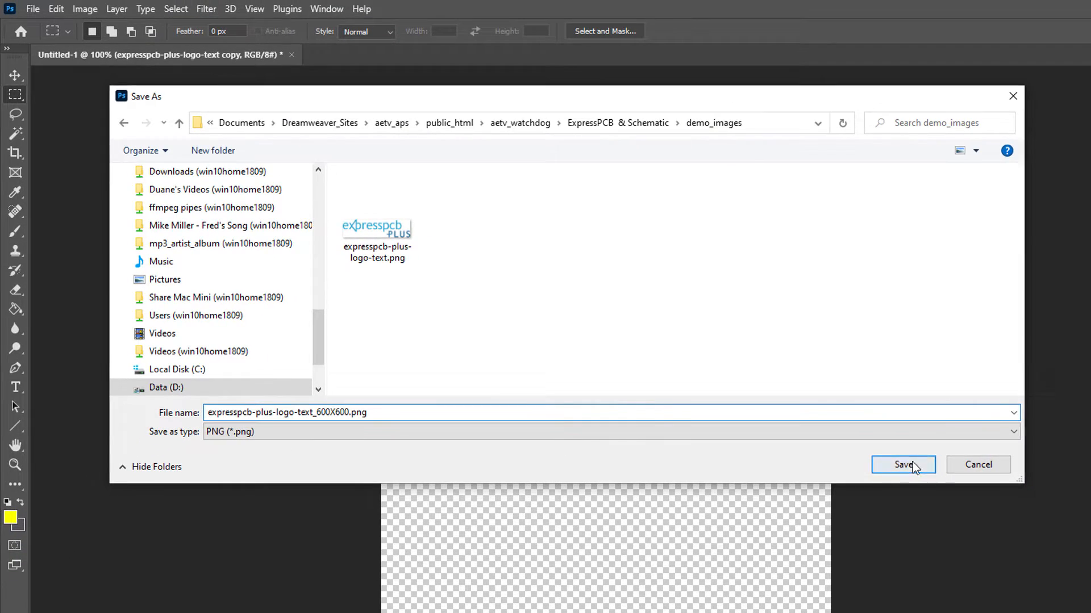
{"action": "left_click", "coordinate": [907, 462]}
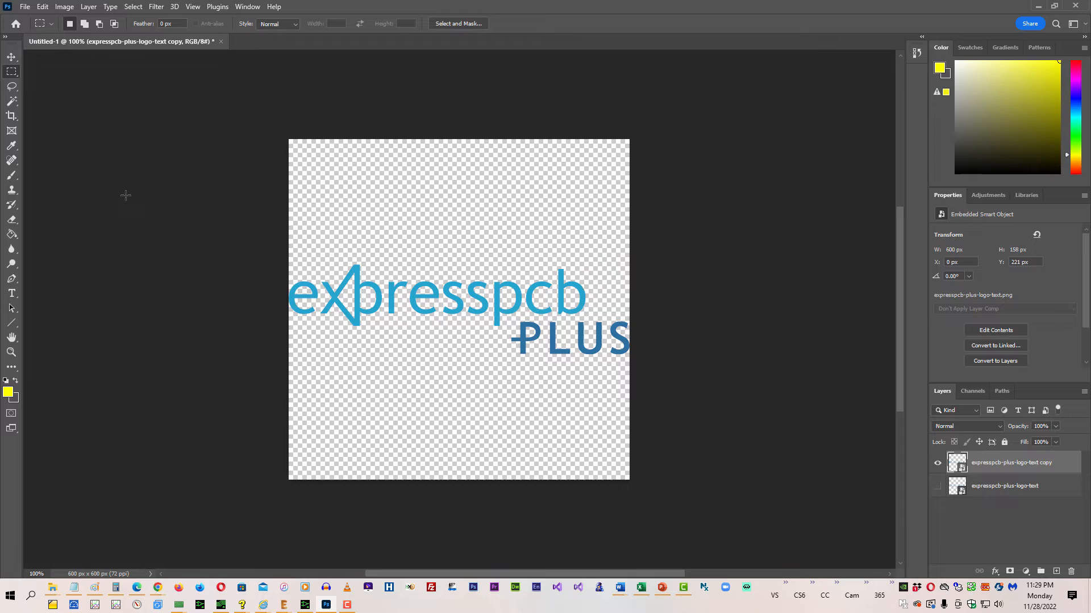
Step: Switch to File Explorer and compare the exported 600X600 PNG with the original logo file in the demo_images folder
{"action": "key", "text": "alt+Tab"}
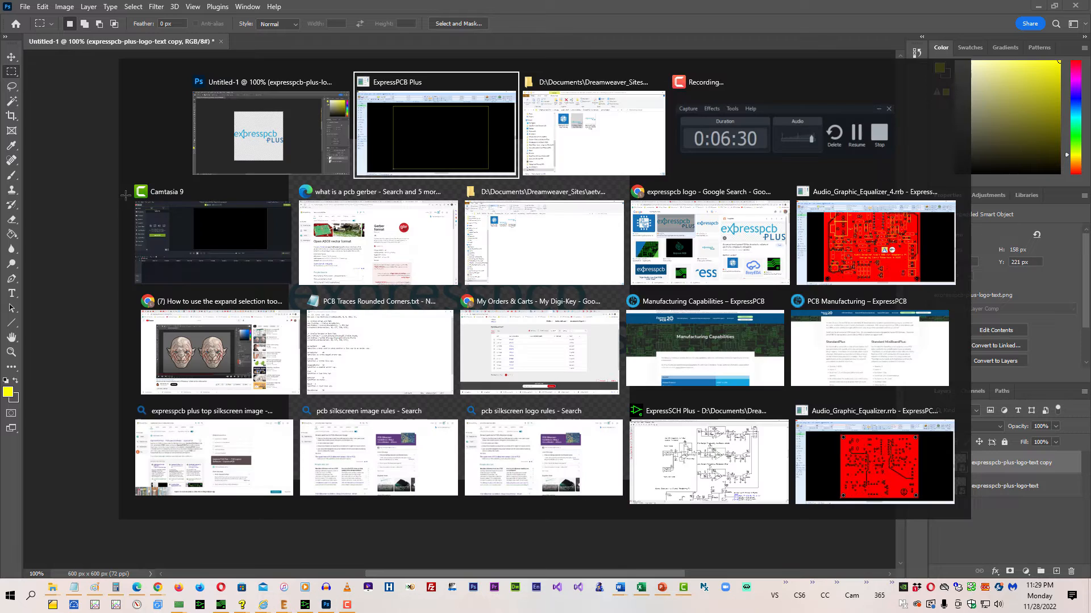
{"action": "key", "text": "alt+Tab"}
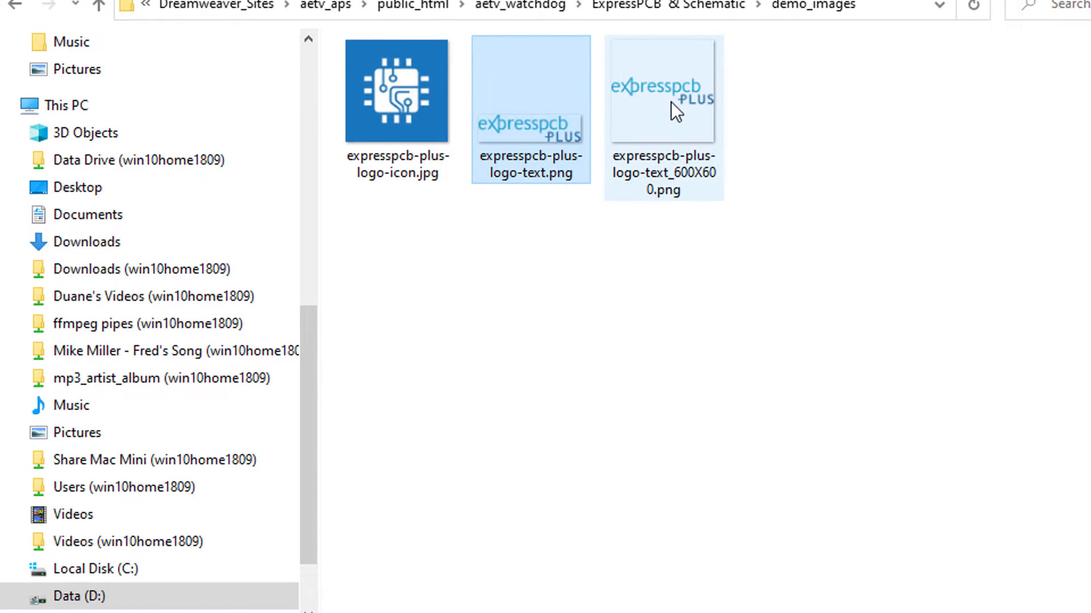
{"action": "mouse_move", "coordinate": [666, 104]}
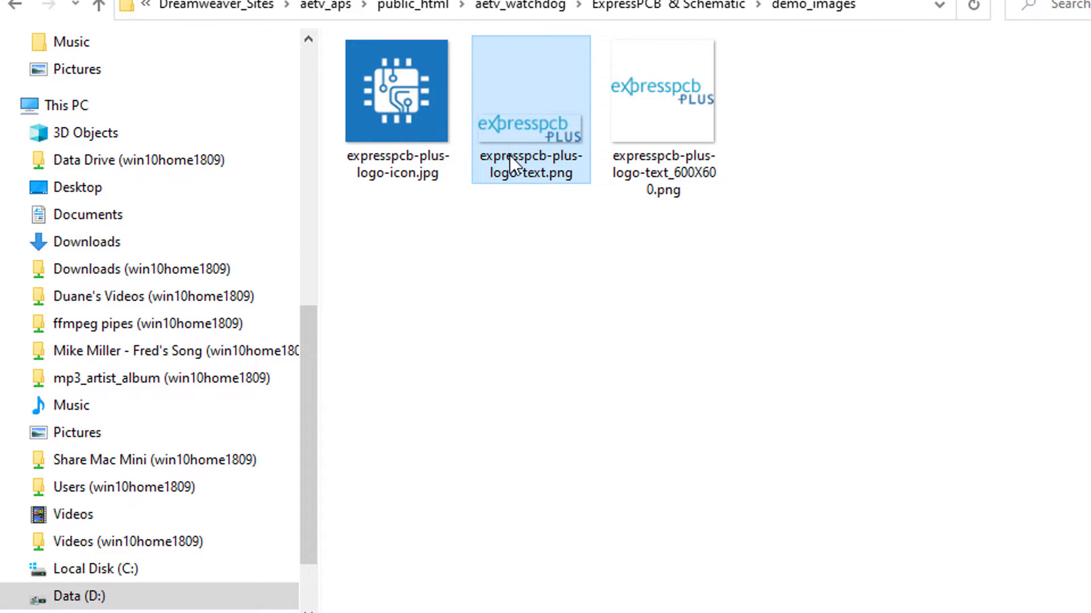
{"action": "mouse_move", "coordinate": [497, 138]}
Step: Switch to ExpressPCB Plus and insert expresspcb-plus-logo-text_600X600.png on the Top Silkscreen layer at about X 29.4, Y 51.4 mm
{"action": "key", "text": "alt+Tab"}
{"action": "key", "text": "alt+Tab"}
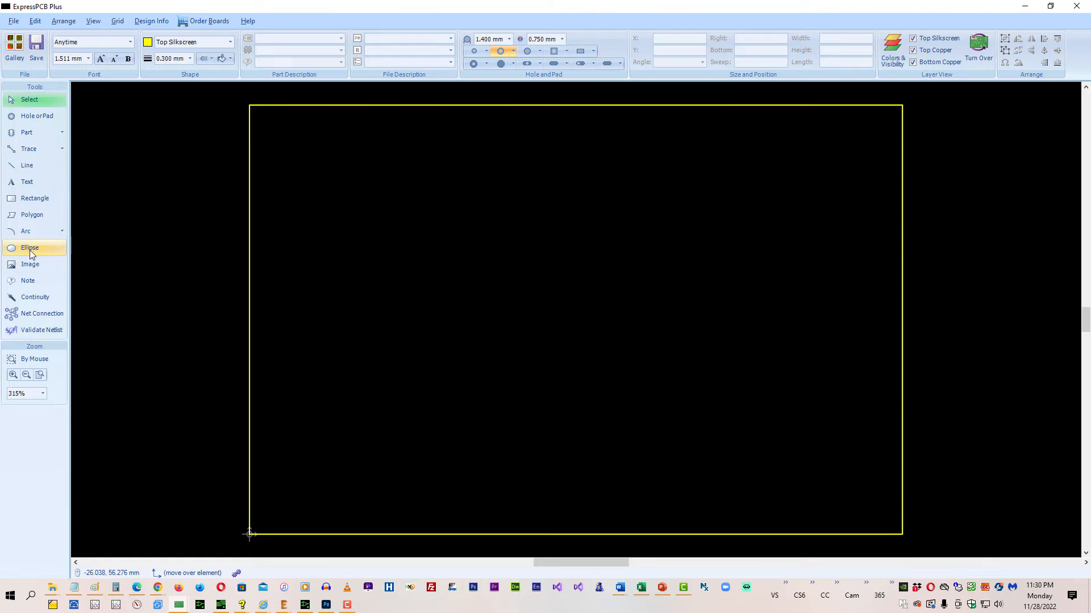
{"action": "left_click", "coordinate": [231, 47]}
{"action": "left_click", "coordinate": [231, 47]}
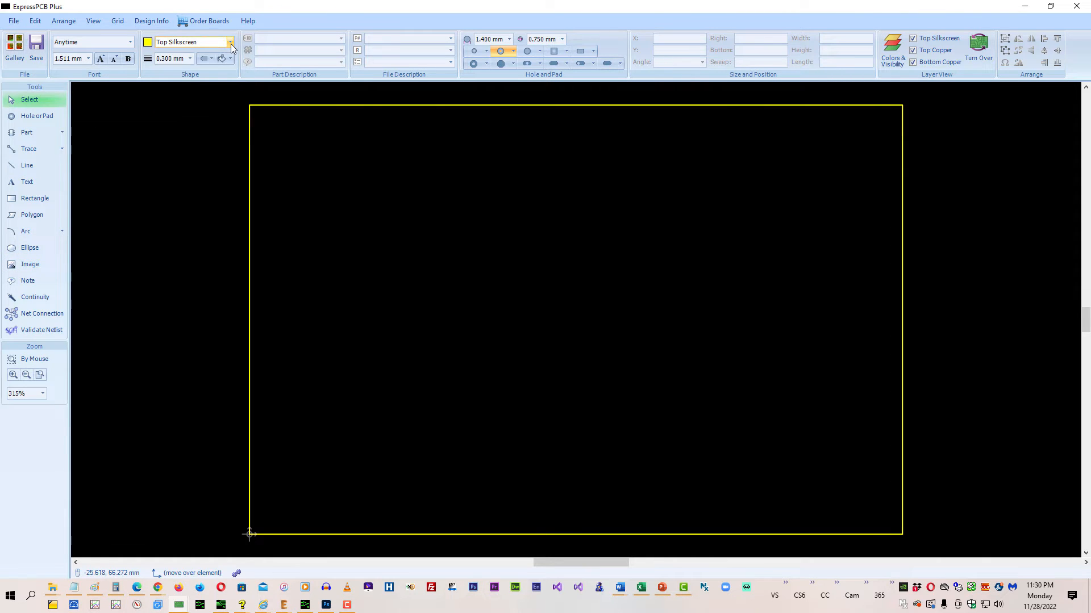
{"action": "left_click", "coordinate": [26, 264]}
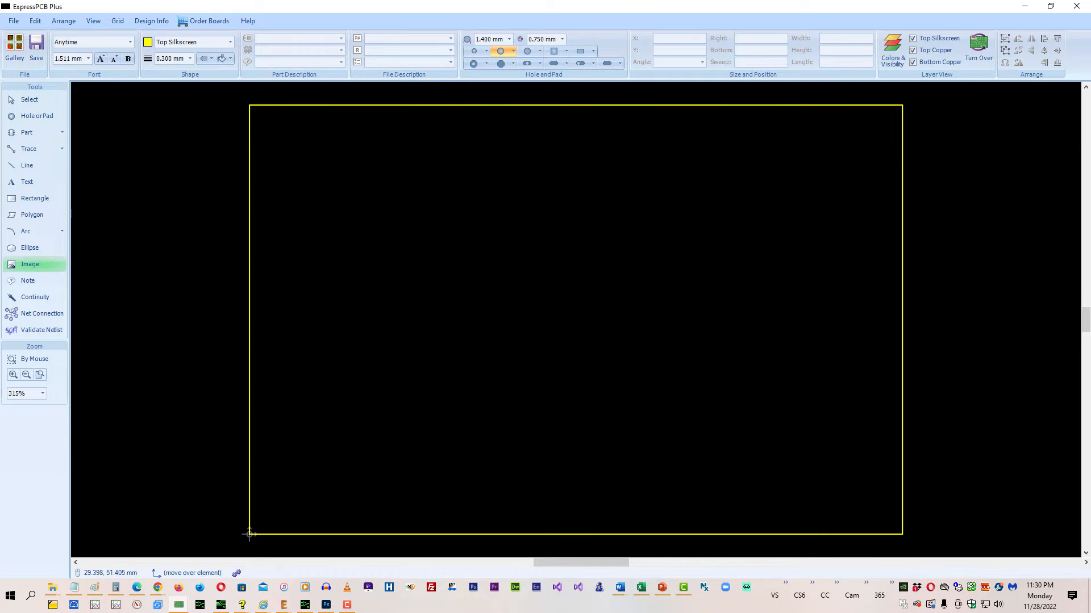
{"action": "left_click", "coordinate": [448, 187]}
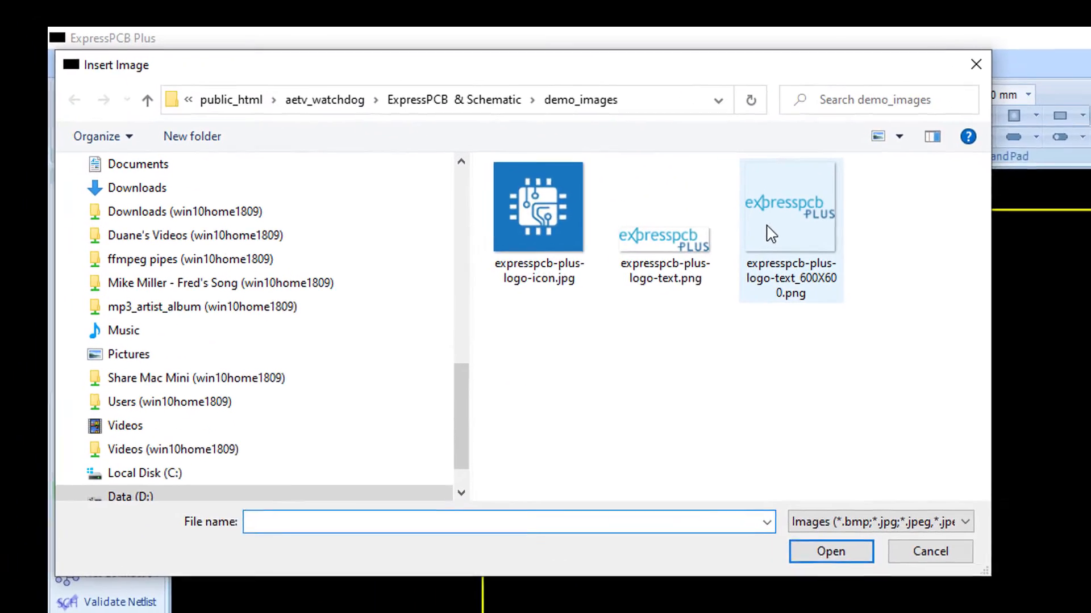
{"action": "double_click", "coordinate": [776, 219]}
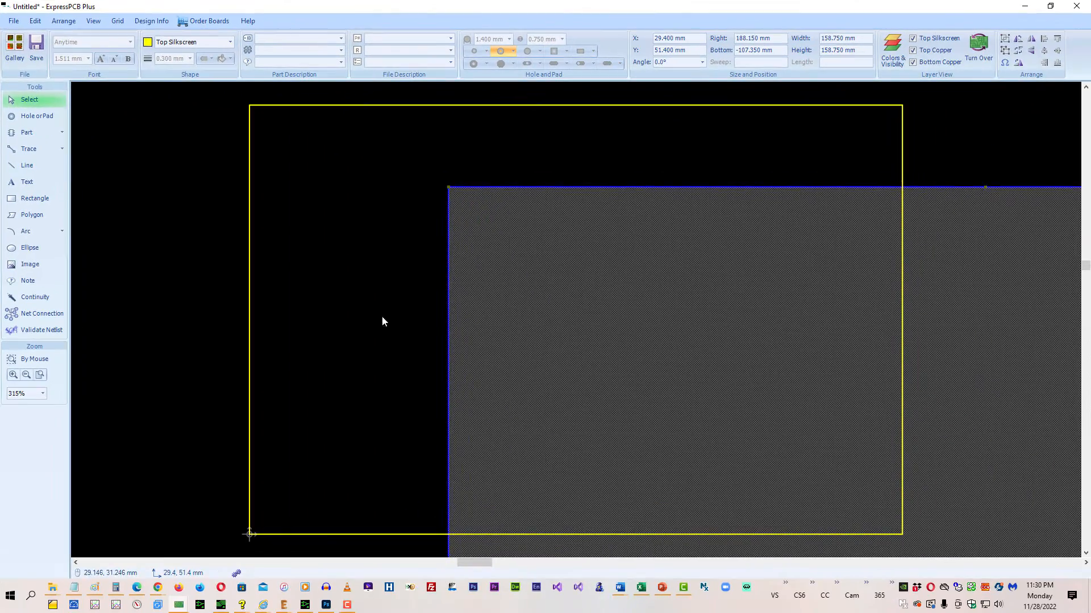
Step: Set the inserted logo image's width and height to 3.5 mm each
{"action": "left_click", "coordinate": [860, 41]}
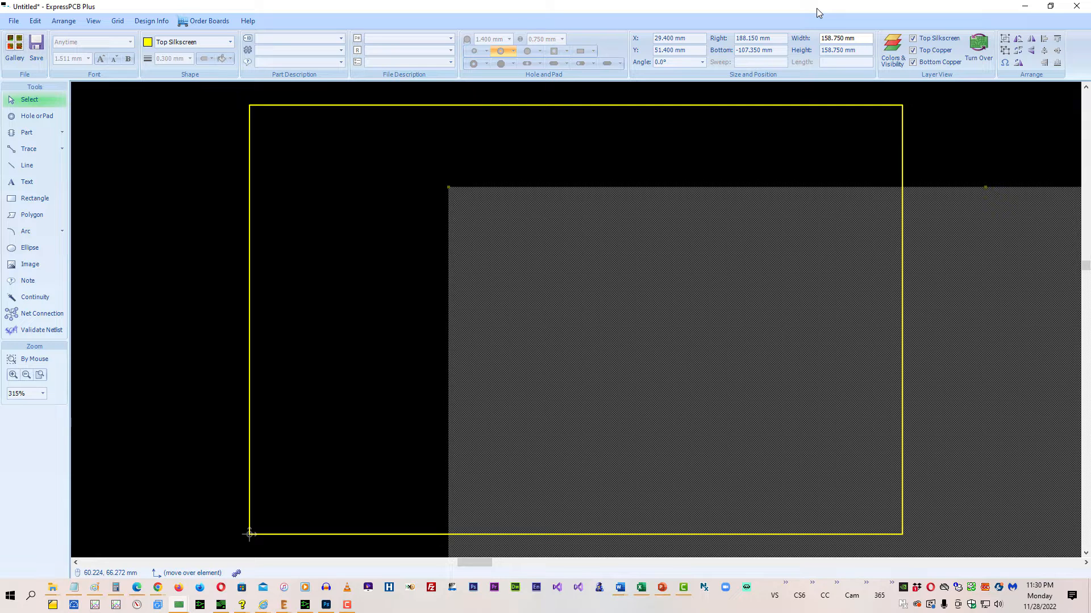
{"action": "key", "text": "ctrl+a"}
{"action": "type", "text": "3.5"}
{"action": "key", "text": "Tab"}
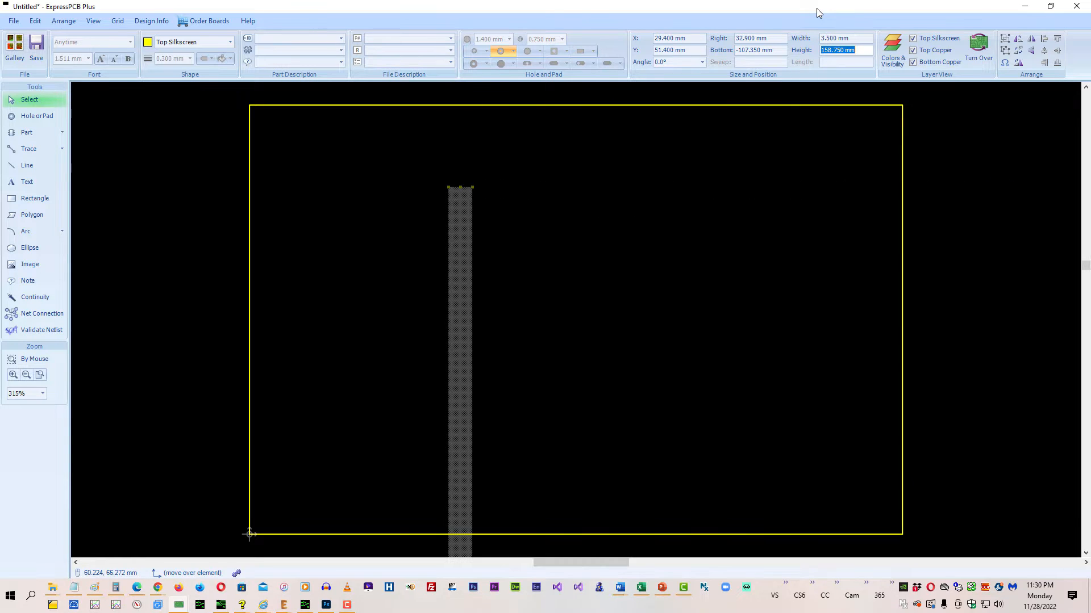
{"action": "type", "text": "3.5"}
{"action": "key", "text": "shift+Tab"}
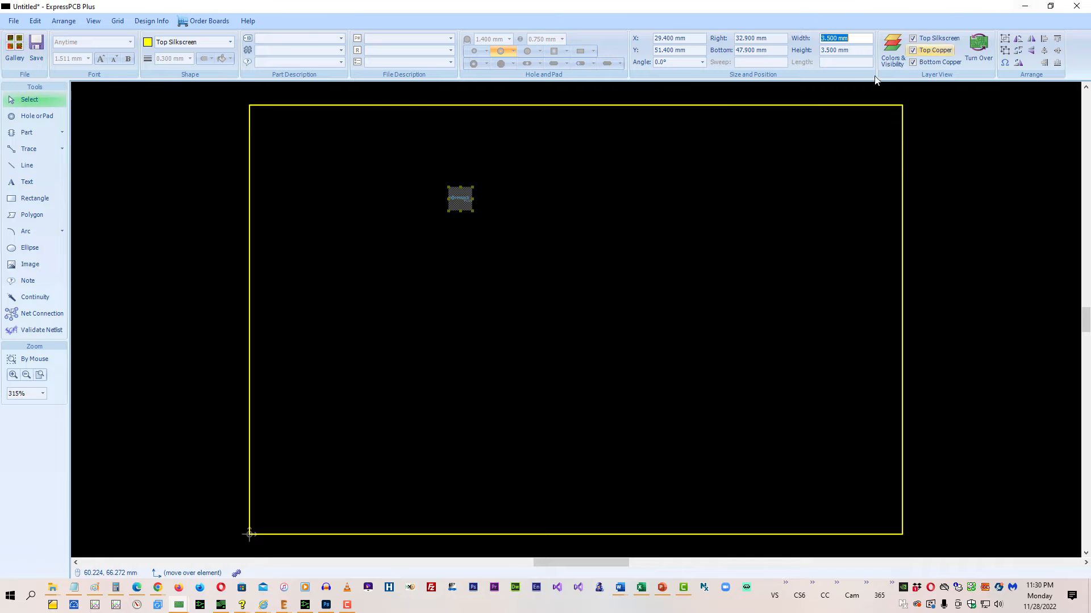
Step: Enlarge the logo image to 10.5 mm in both width and height
{"action": "left_click", "coordinate": [822, 38]}
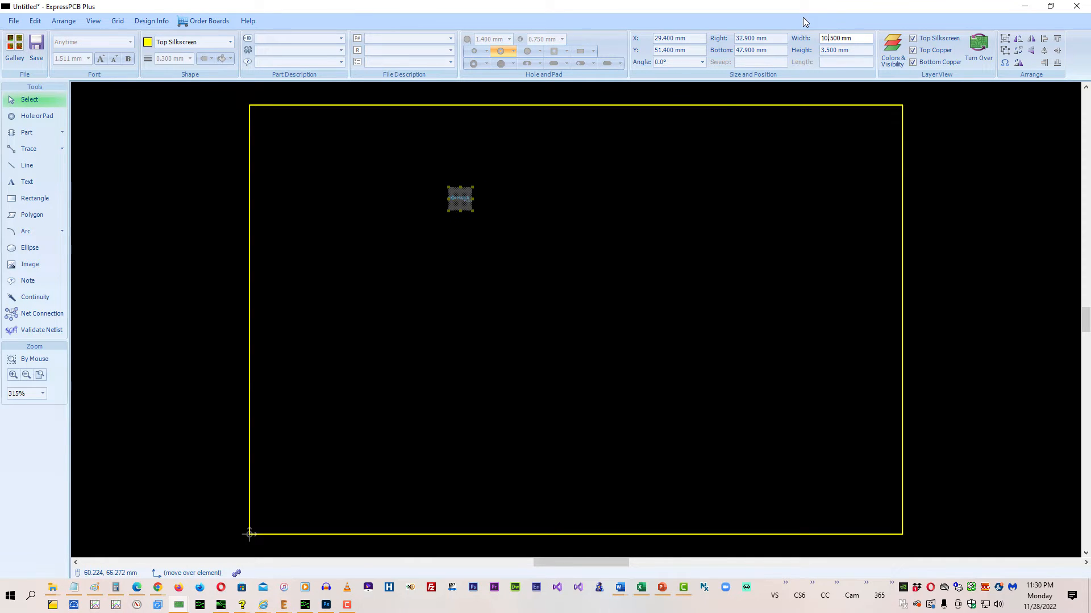
{"action": "type", "text": "10."}
{"action": "key", "text": "Tab"}
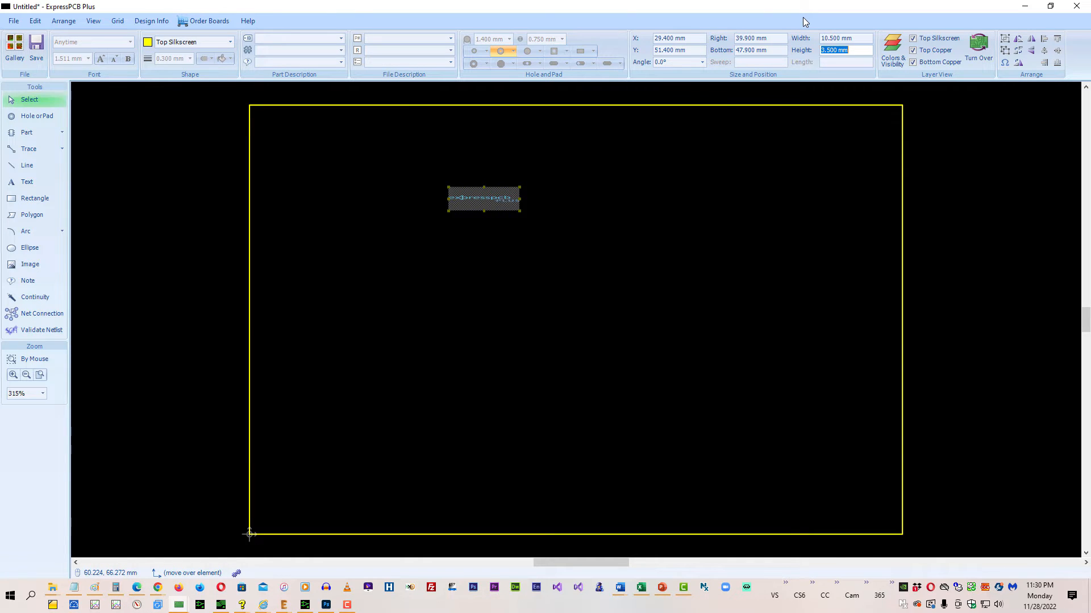
{"action": "type", "text": "10.5"}
{"action": "key", "text": "Tab"}
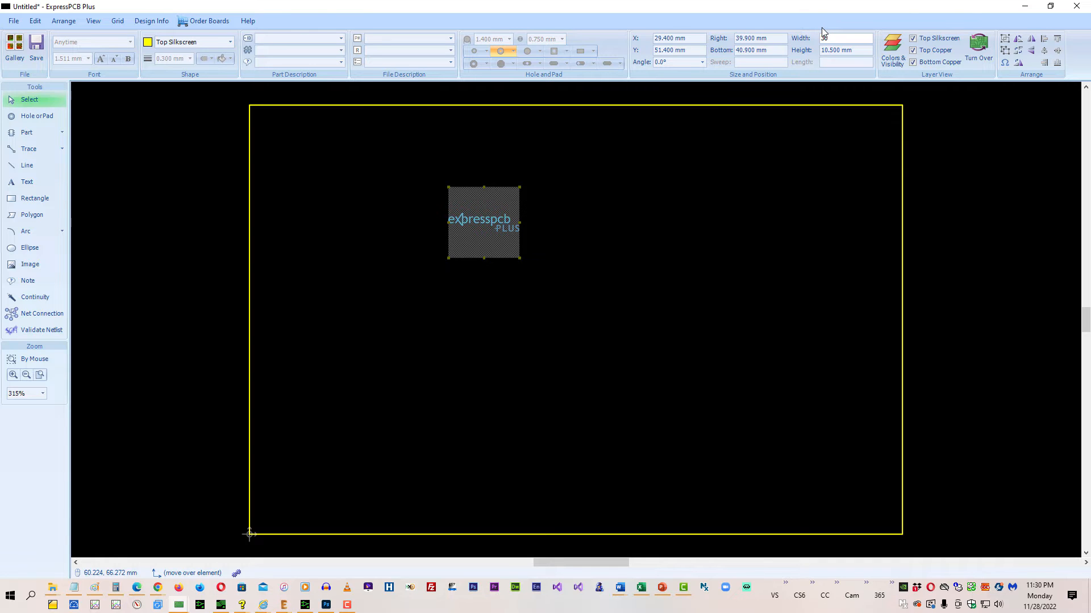
Step: Set the logo image's width and height to 30 mm each and deselect it
{"action": "key", "text": "Tab"}
{"action": "type", "text": "3"}
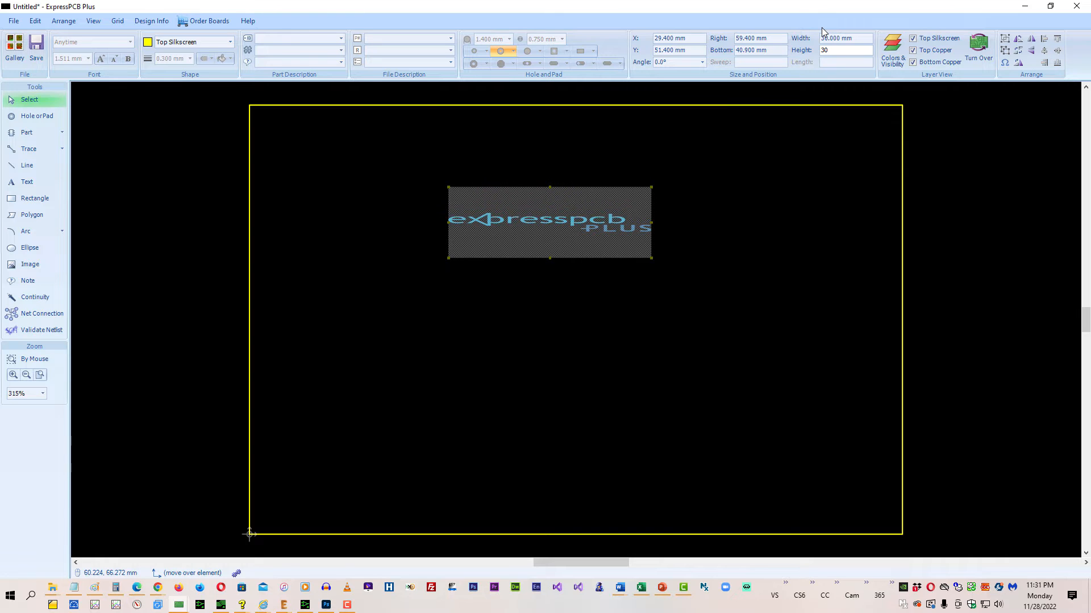
{"action": "type", "text": "0"}
{"action": "key", "text": "Tab"}
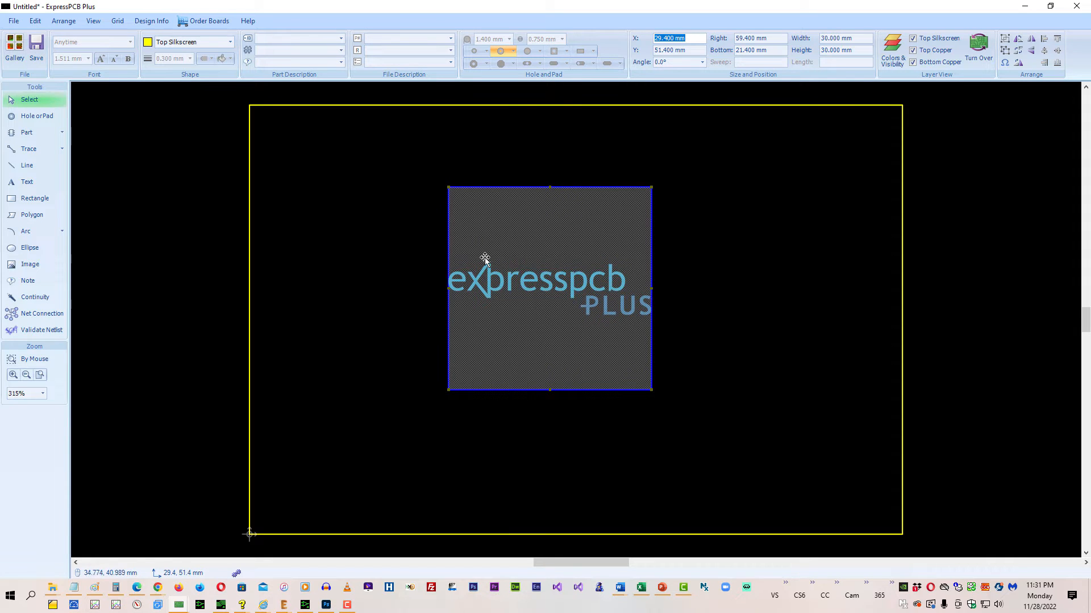
{"action": "left_click", "coordinate": [322, 234]}
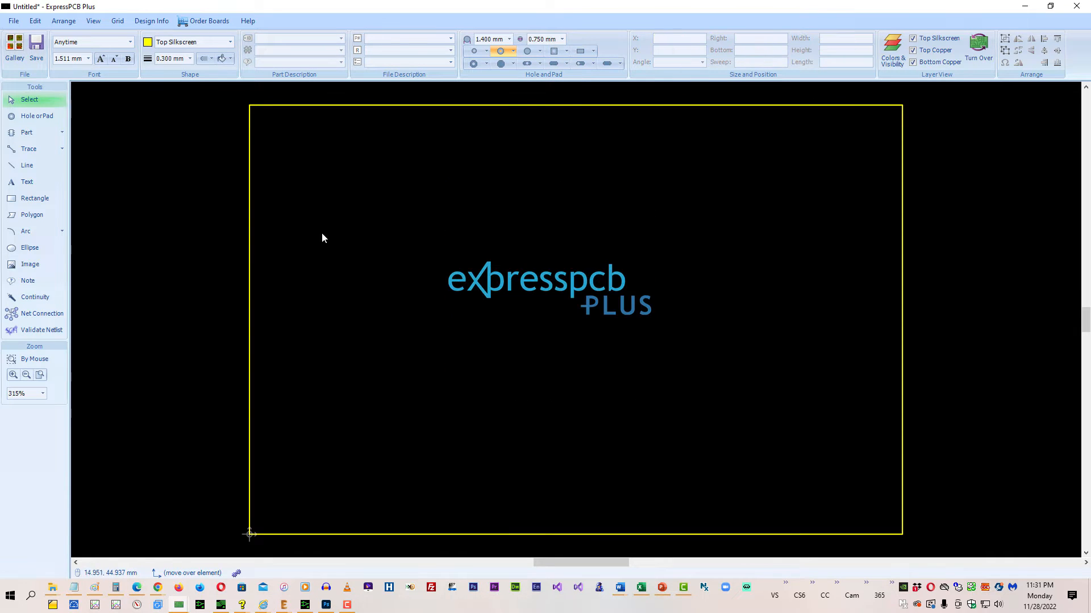
Step: Convert the logo image to a polygon and inspect its filled letter shapes
{"action": "left_click", "coordinate": [518, 284]}
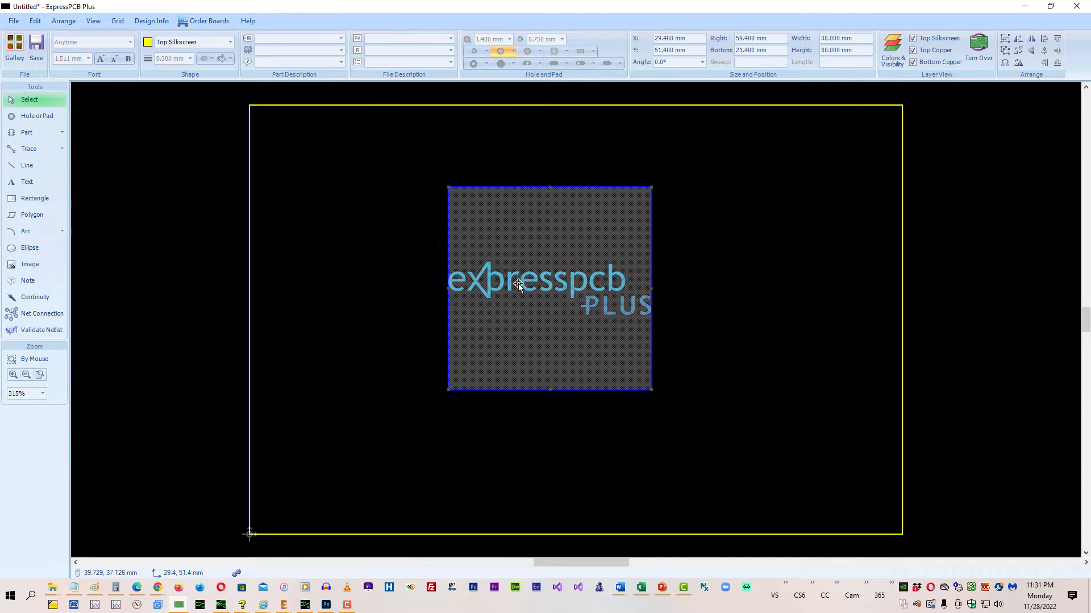
{"action": "right_click", "coordinate": [499, 218]}
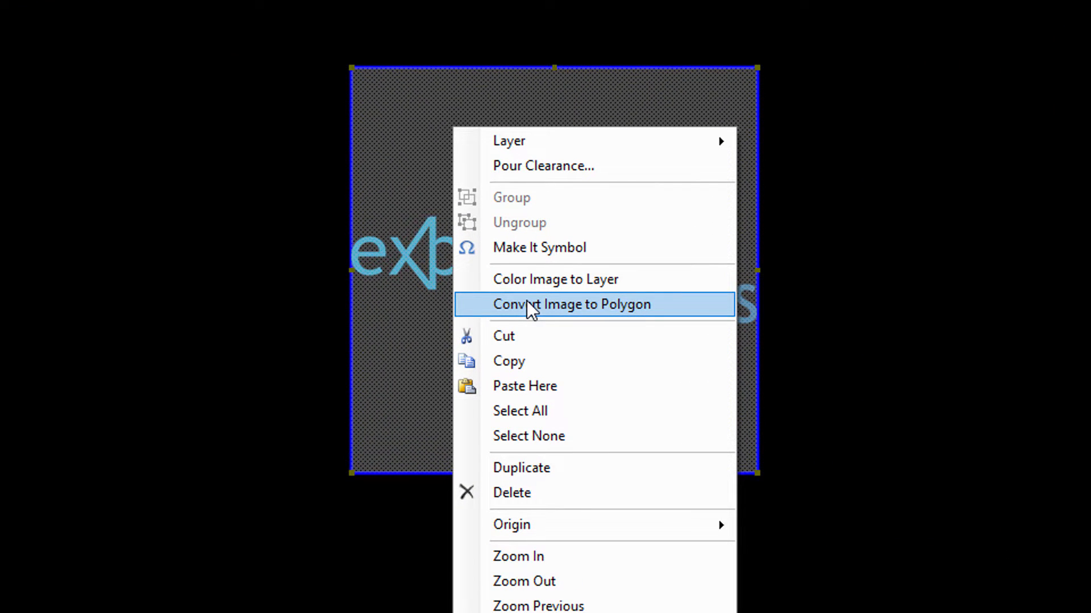
{"action": "left_click", "coordinate": [527, 303]}
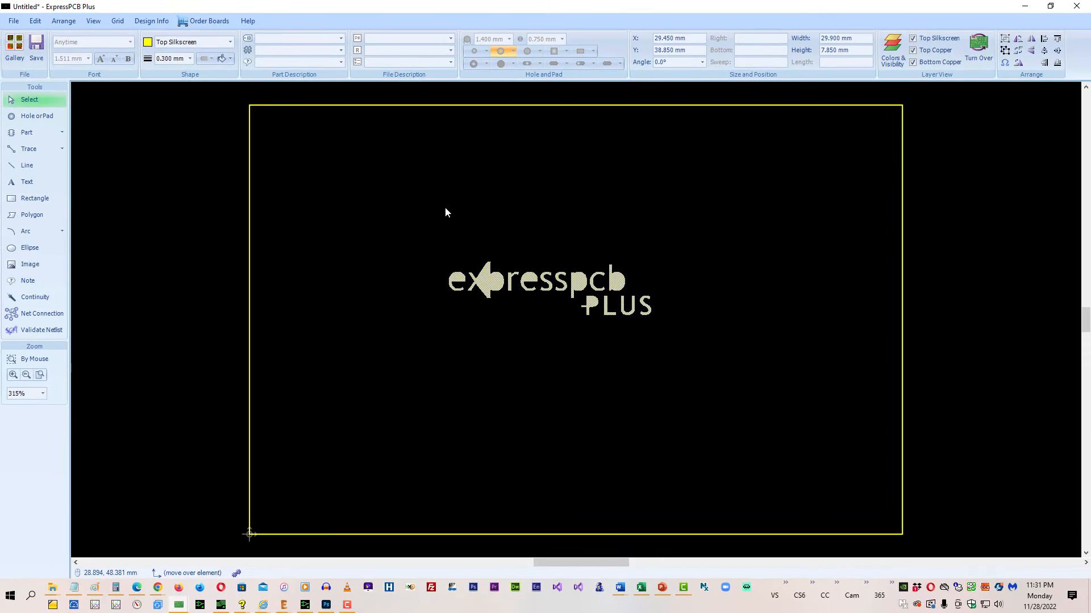
{"action": "left_click", "coordinate": [445, 212]}
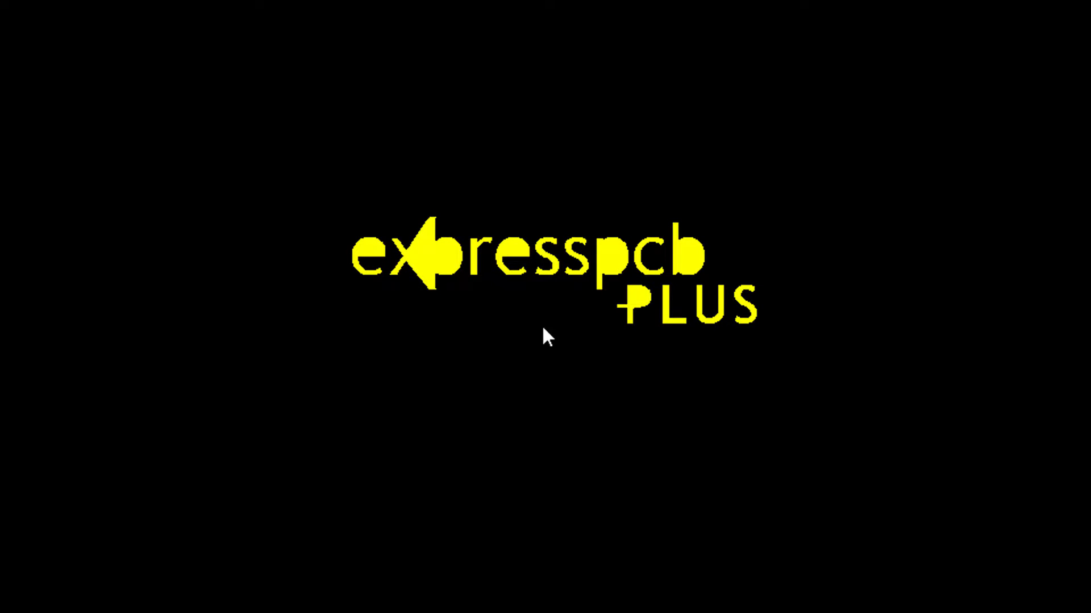
{"action": "left_click", "coordinate": [401, 294]}
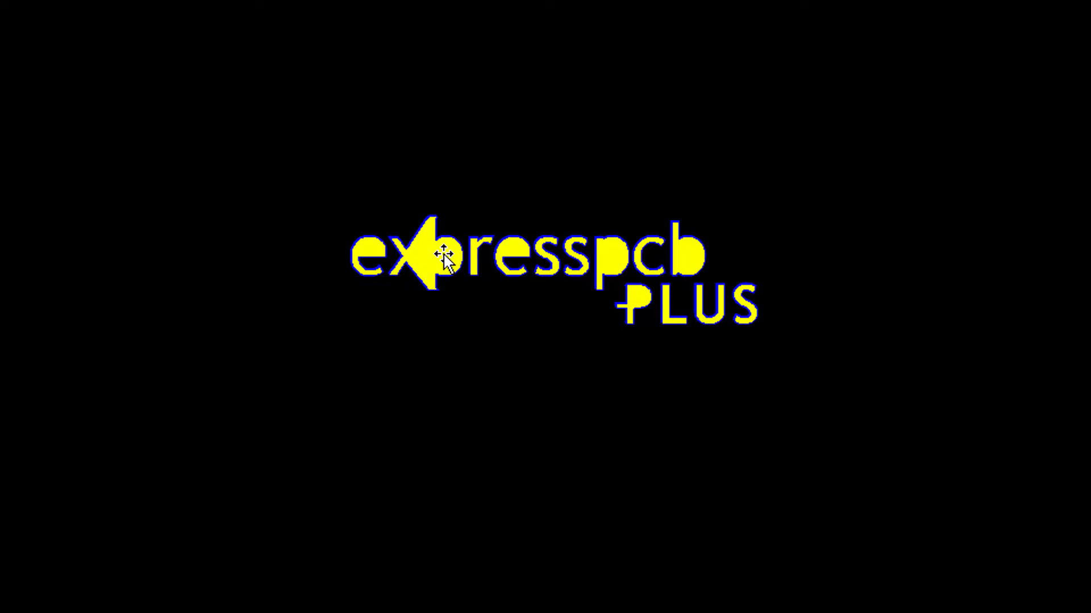
{"action": "left_click", "coordinate": [223, 90]}
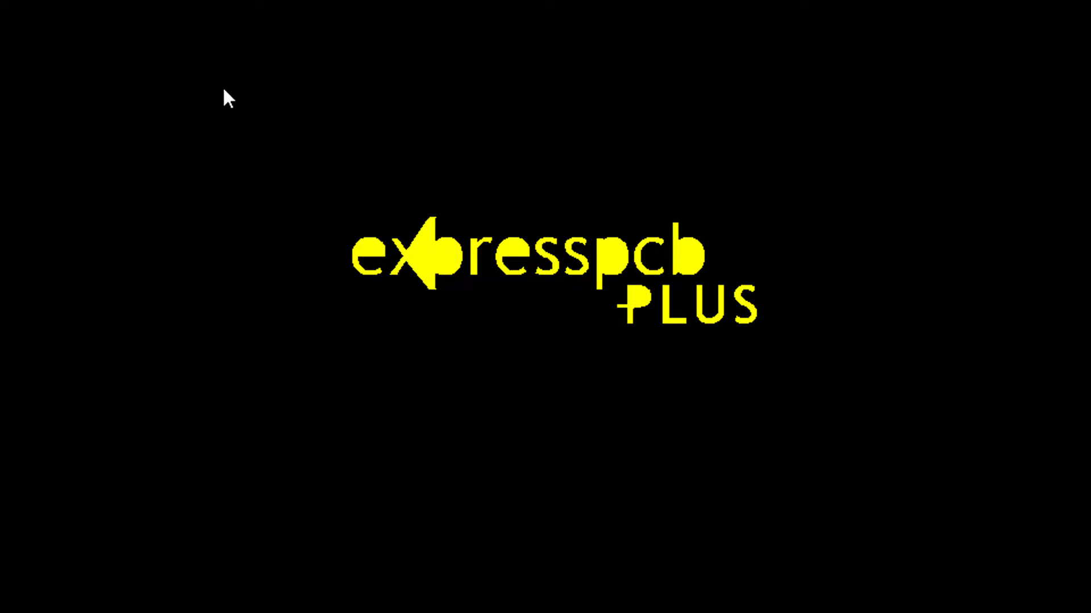
Step: Switch back to the logo document in Photoshop
{"action": "key", "text": "super+Tab"}
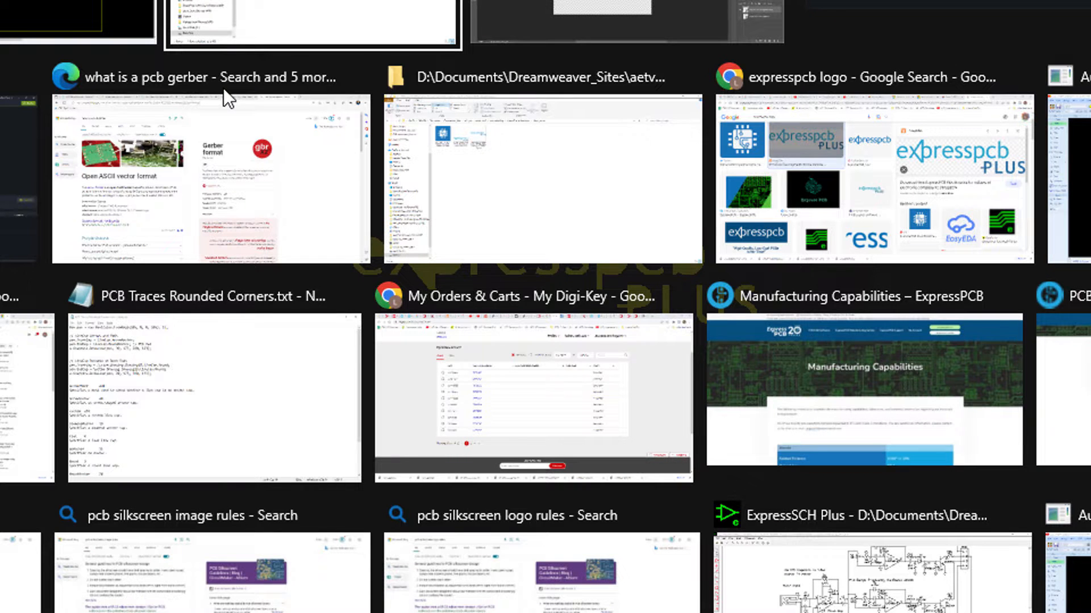
{"action": "key", "text": "Escape"}
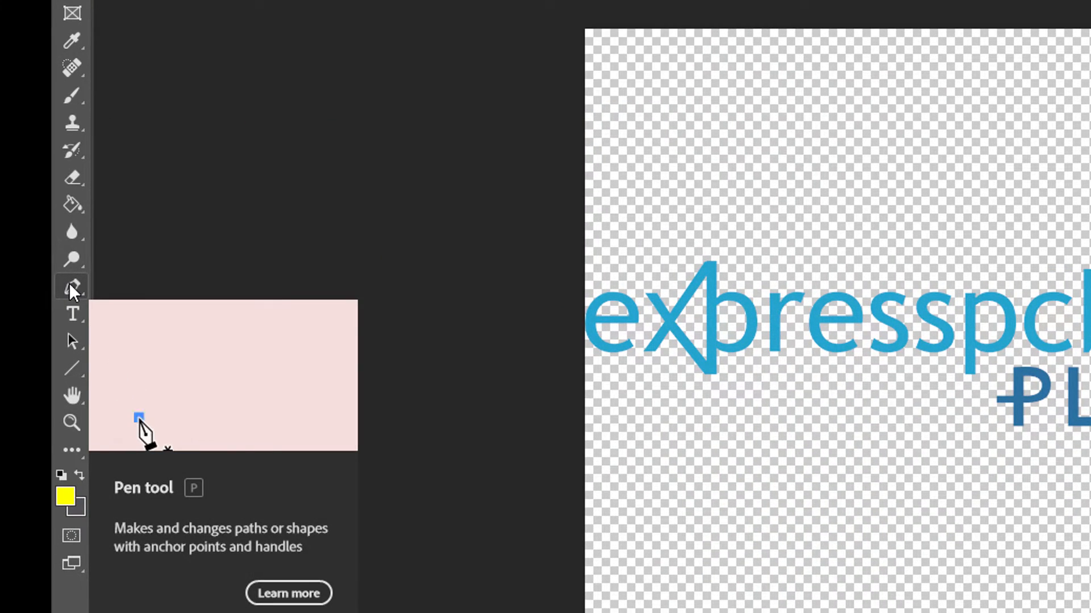
Step: Draw a closed rectangular Pen tool path about 2 px wide and 10 px high across the left end of the second e's crossbar
{"action": "left_click", "coordinate": [69, 284]}
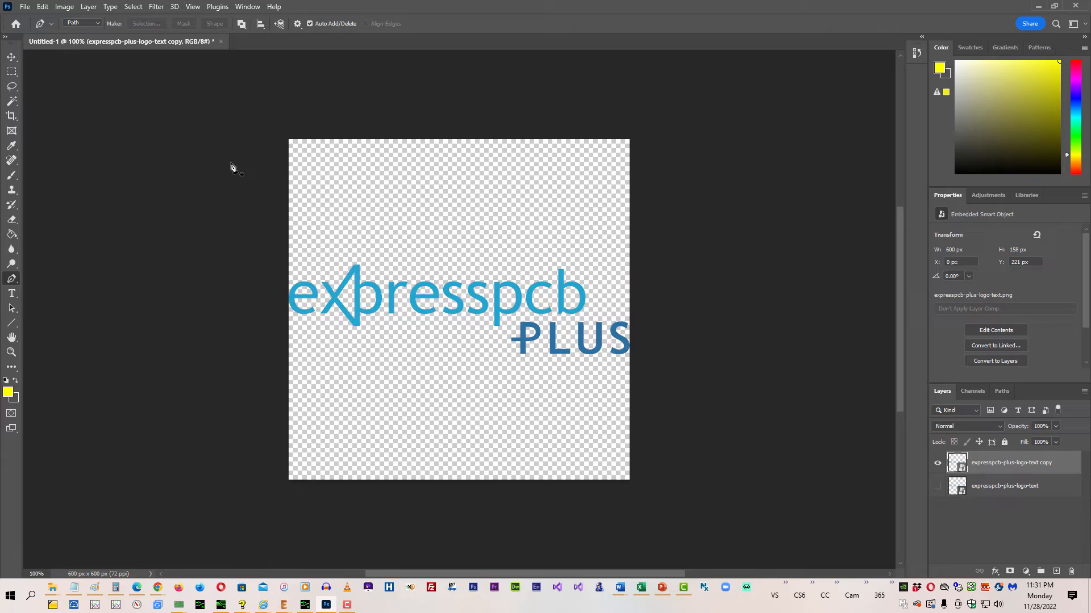
{"action": "key", "text": "ctrl+plus"}
{"action": "key", "text": "ctrl+plus"}
{"action": "key", "text": "ctrl+plus"}
{"action": "key", "text": "ctrl+plus"}
{"action": "key", "text": "ctrl+plus"}
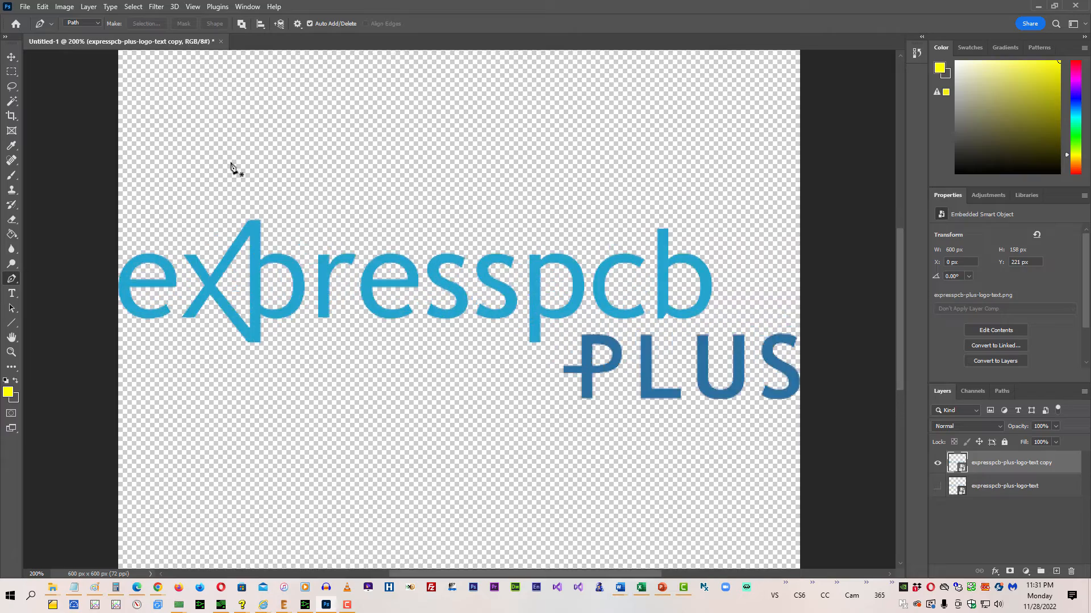
{"action": "key", "text": "ctrl+plus"}
{"action": "key", "text": "ctrl+plus"}
{"action": "key", "text": "ctrl+plus"}
{"action": "key", "text": "ctrl+plus"}
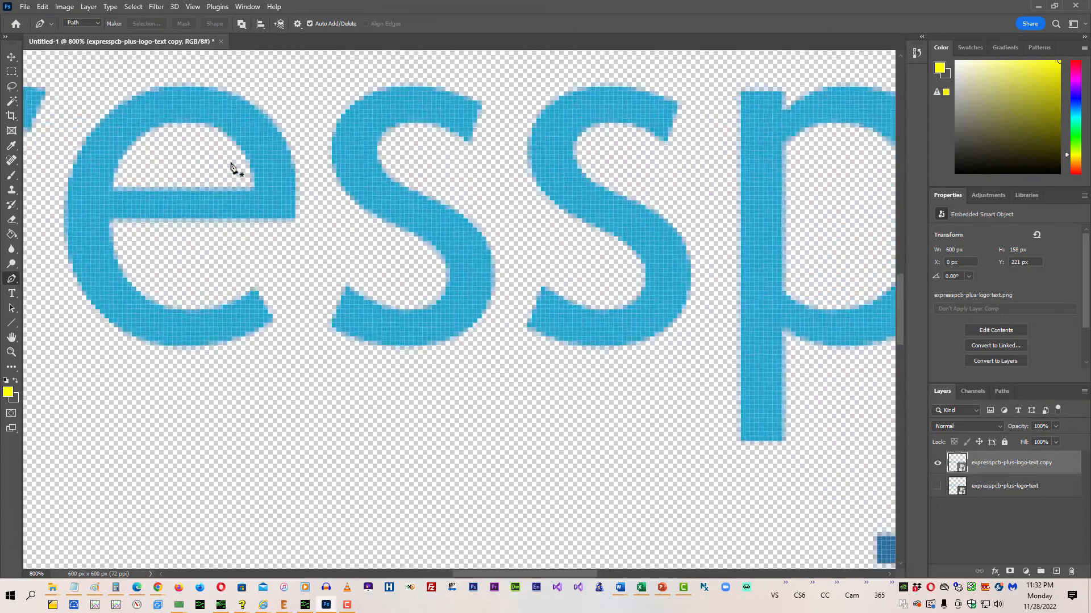
{"action": "key", "text": "ctrl+minus"}
{"action": "key", "text": "ctrl+minus"}
{"action": "key", "text": "ctrl+minus"}
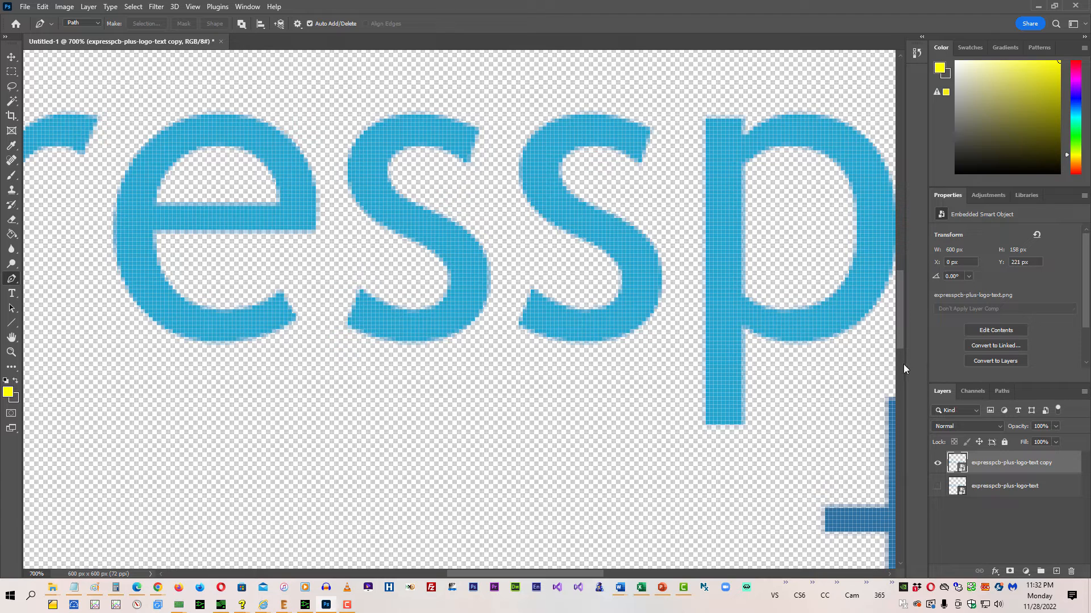
{"action": "left_click_drag", "start_coordinate": [517, 574], "coordinate": [468, 571]}
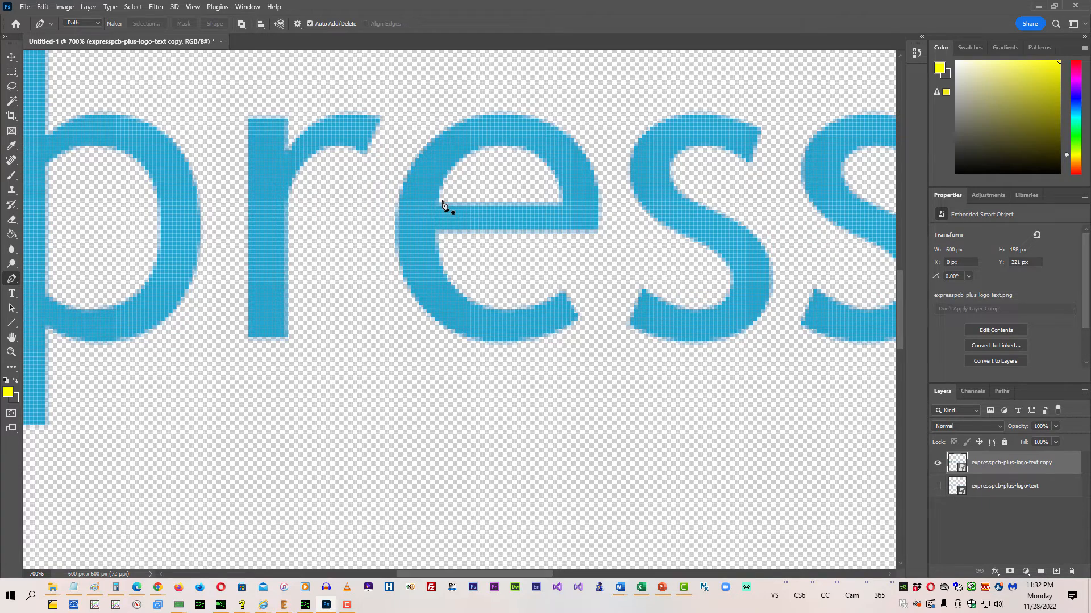
{"action": "key", "text": "ctrl+plus"}
{"action": "key", "text": "ctrl+plus"}
{"action": "key", "text": "ctrl+plus"}
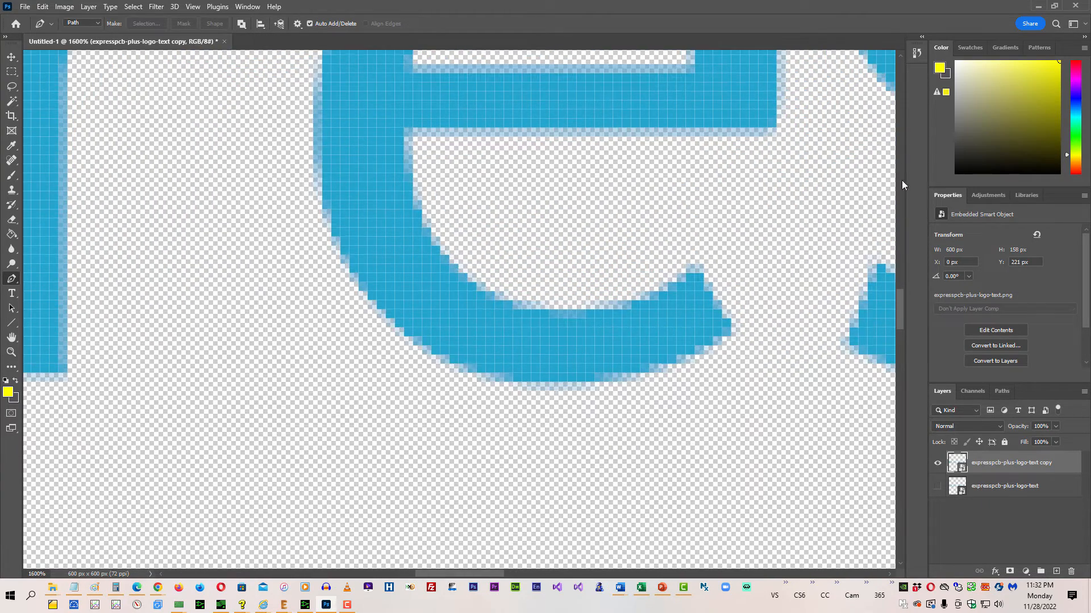
{"action": "left_click_drag", "start_coordinate": [899, 311], "coordinate": [899, 294]}
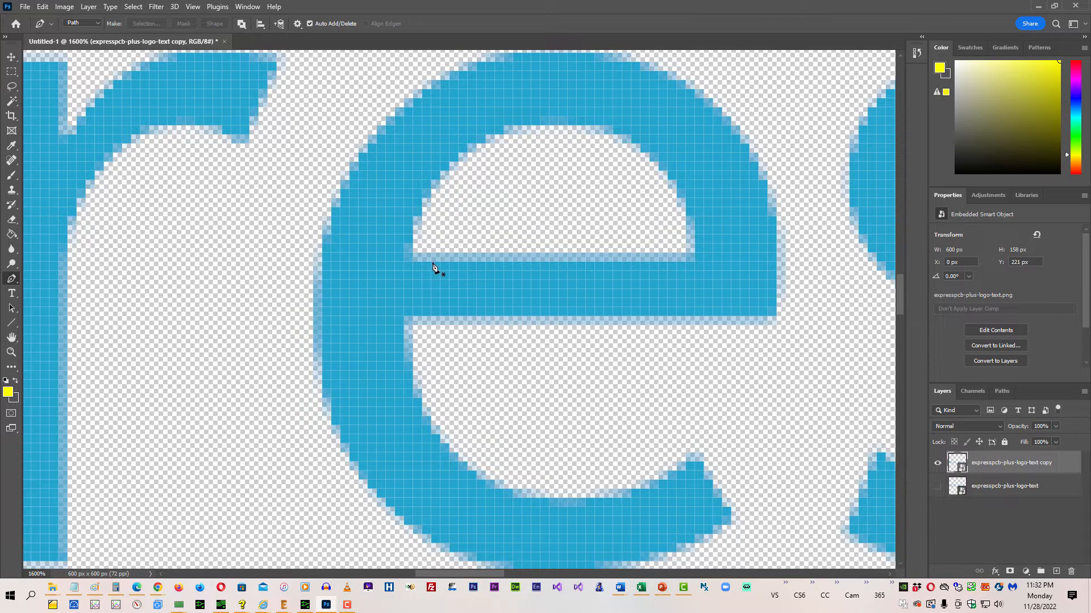
{"action": "scroll", "coordinate": [433, 267], "scroll_direction": "up", "scroll_amount": 4, "text": "alt"}
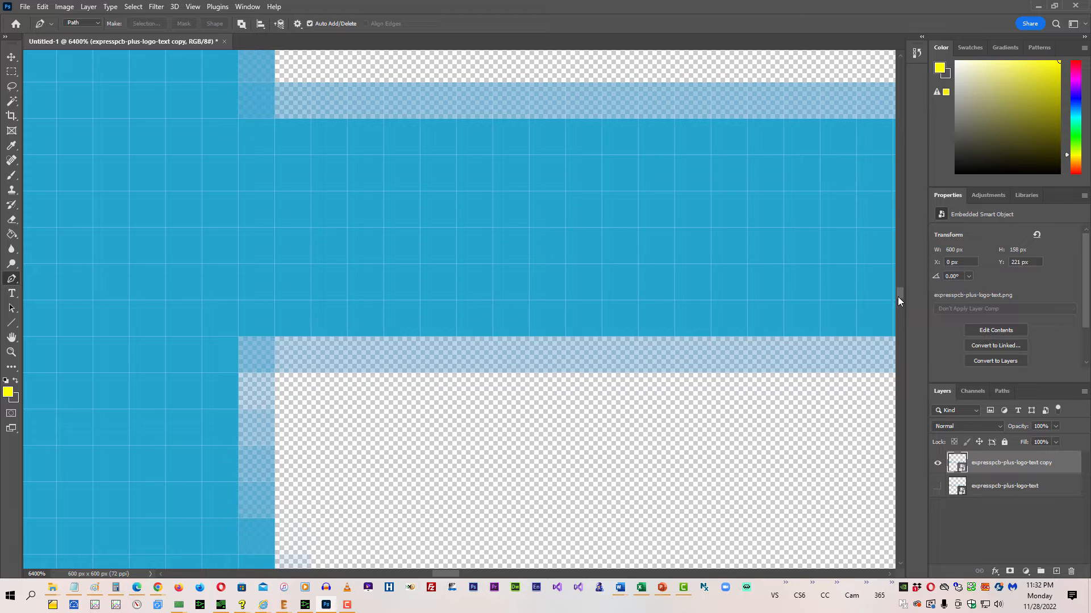
{"action": "left_click_drag", "start_coordinate": [899, 293], "coordinate": [898, 288]}
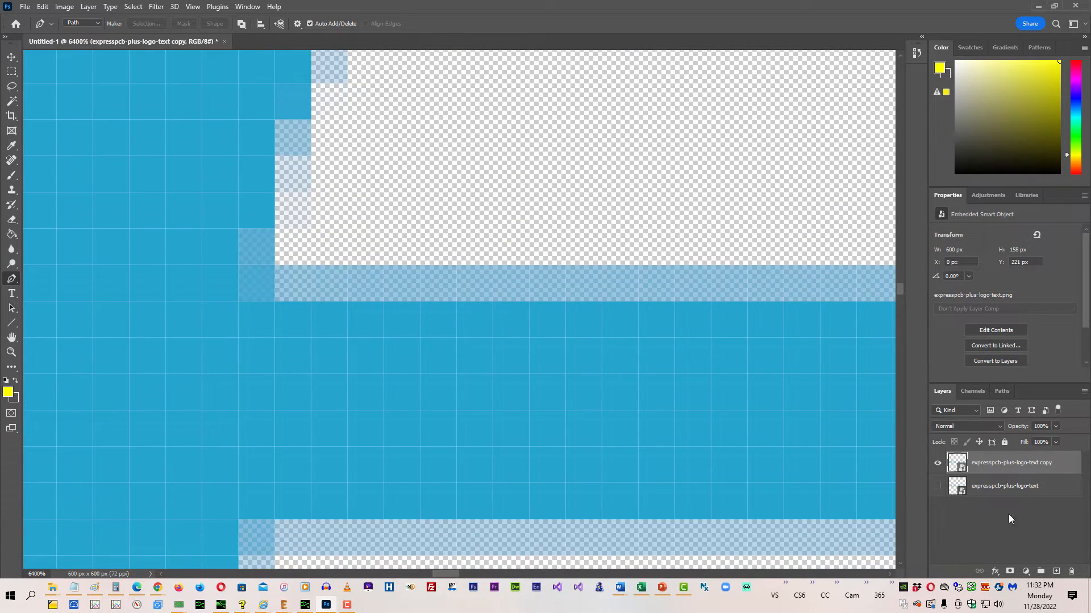
{"action": "left_click", "coordinate": [901, 561]}
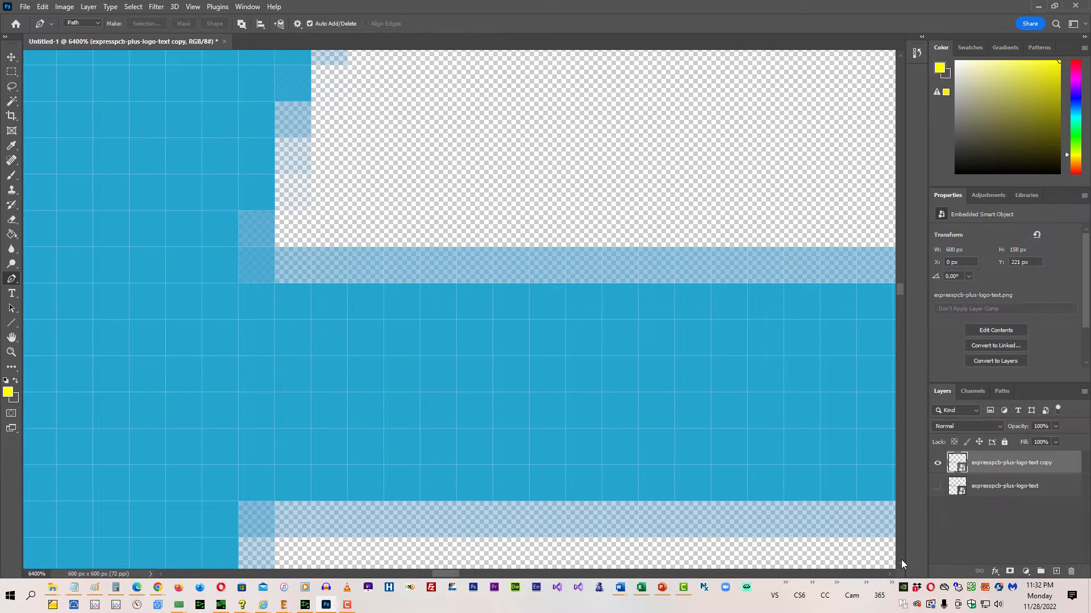
{"action": "left_click", "coordinate": [901, 565]}
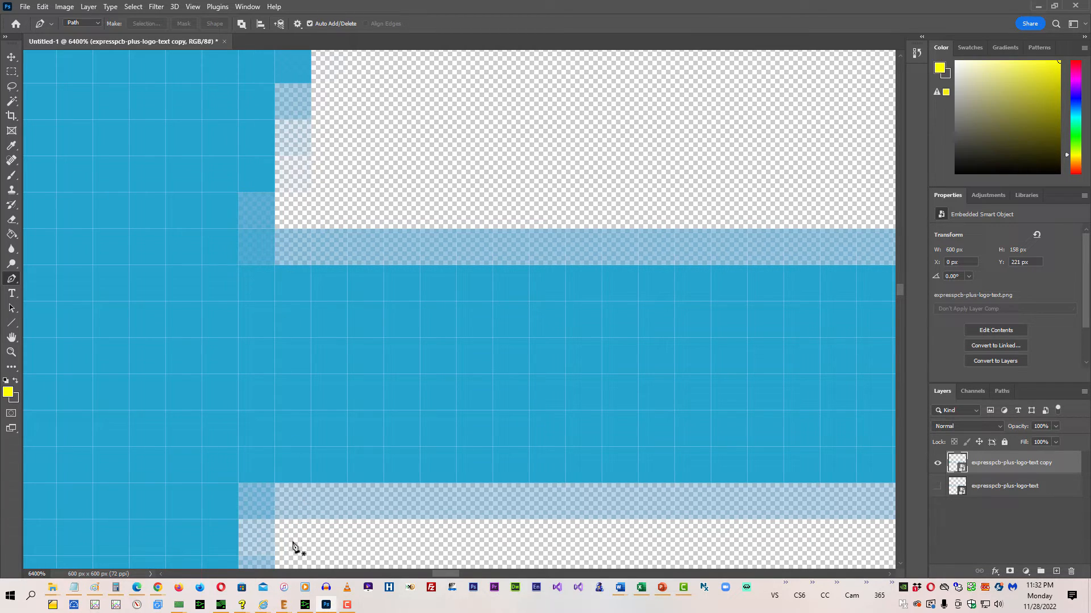
{"action": "left_click", "coordinate": [278, 205]}
{"action": "left_click", "coordinate": [276, 555]}
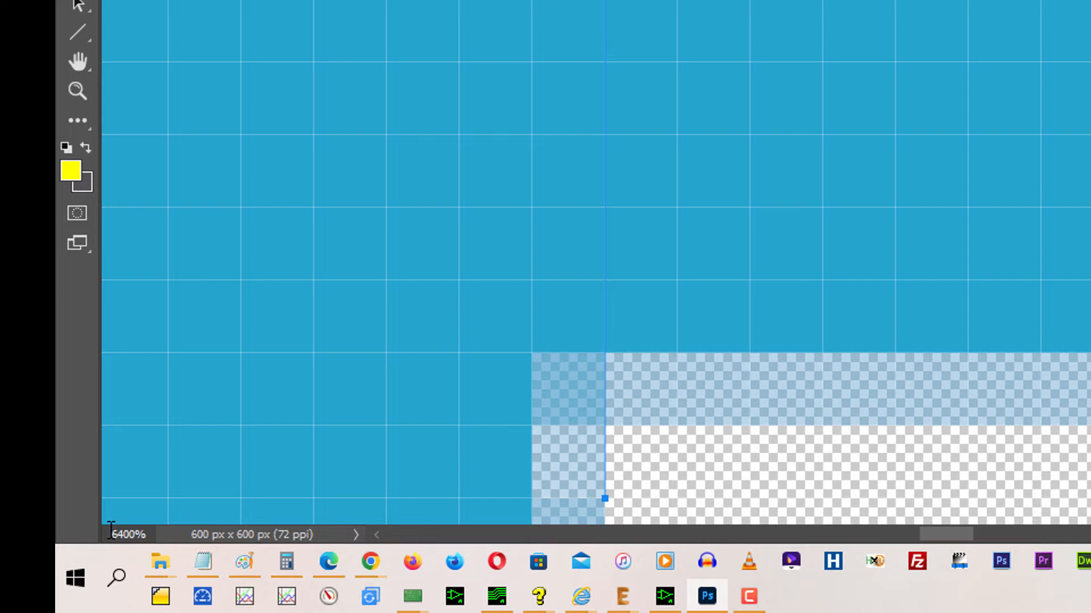
{"action": "left_click", "coordinate": [81, 561]}
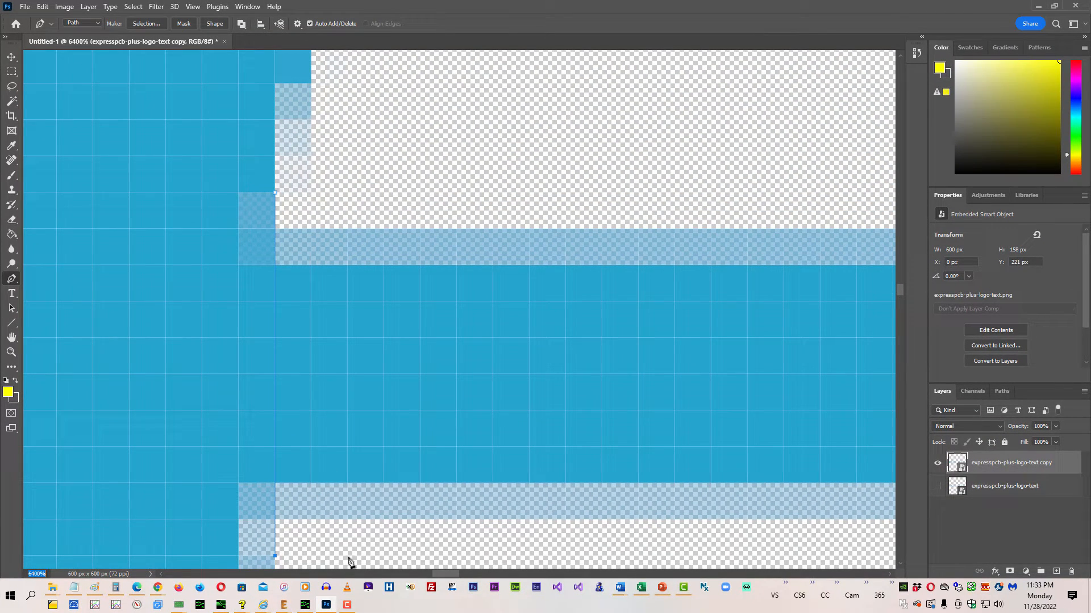
{"action": "left_click", "coordinate": [348, 556]}
{"action": "left_click", "coordinate": [347, 194]}
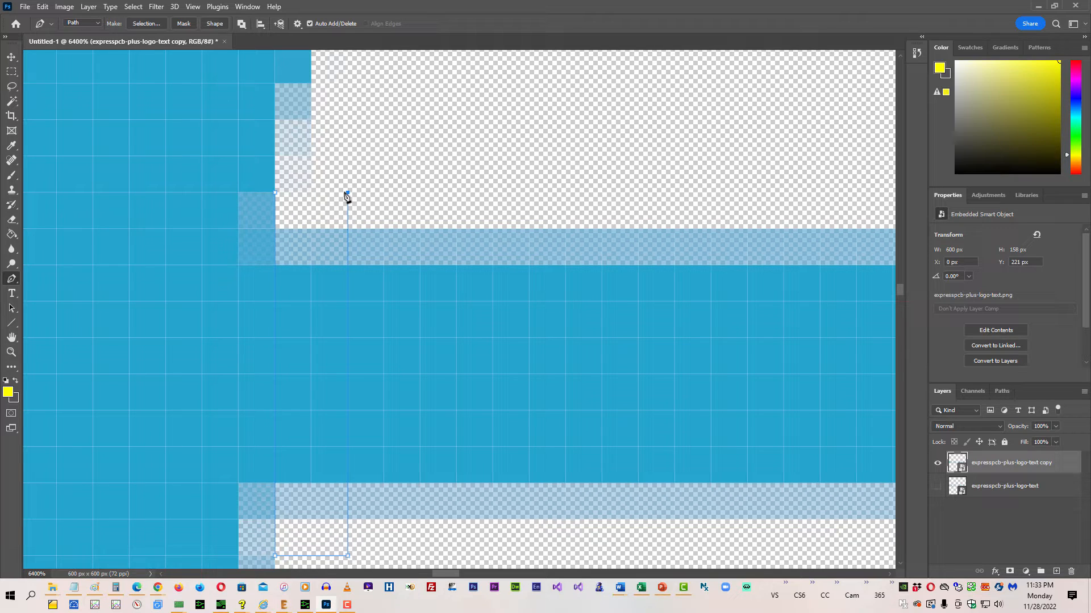
{"action": "left_click", "coordinate": [276, 193]}
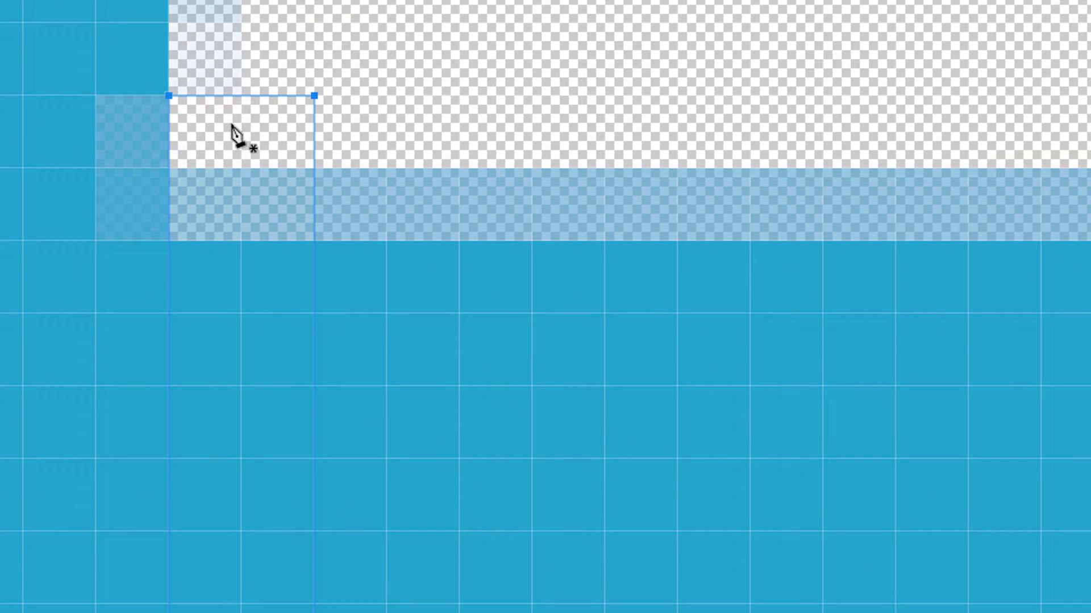
Step: Convert the path to a new selection with a 0-pixel feather radius and try to delete the selected pixels
{"action": "right_click", "coordinate": [232, 126]}
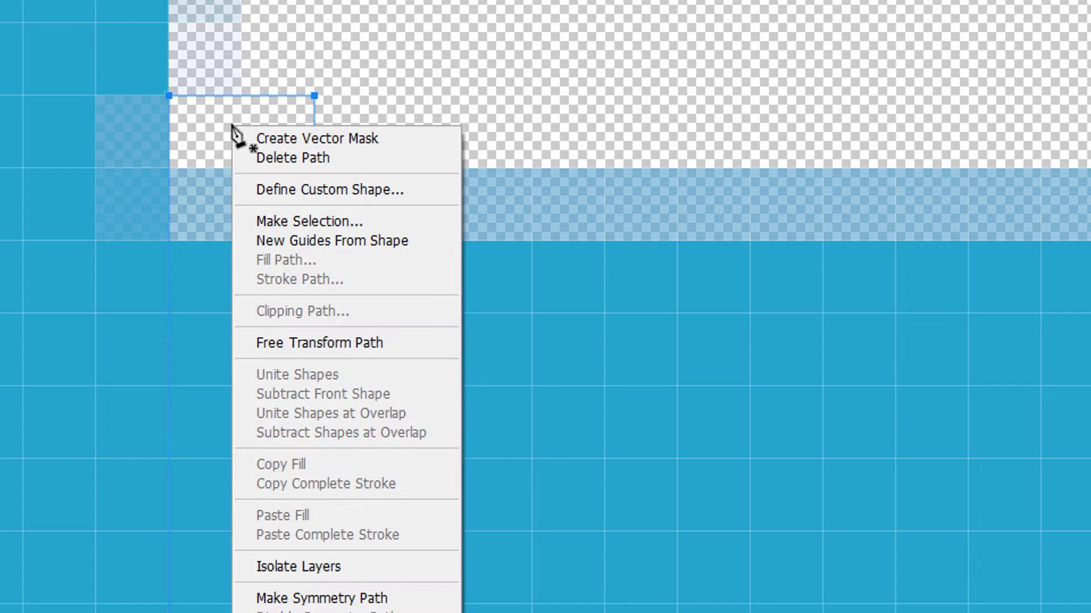
{"action": "left_click", "coordinate": [276, 222]}
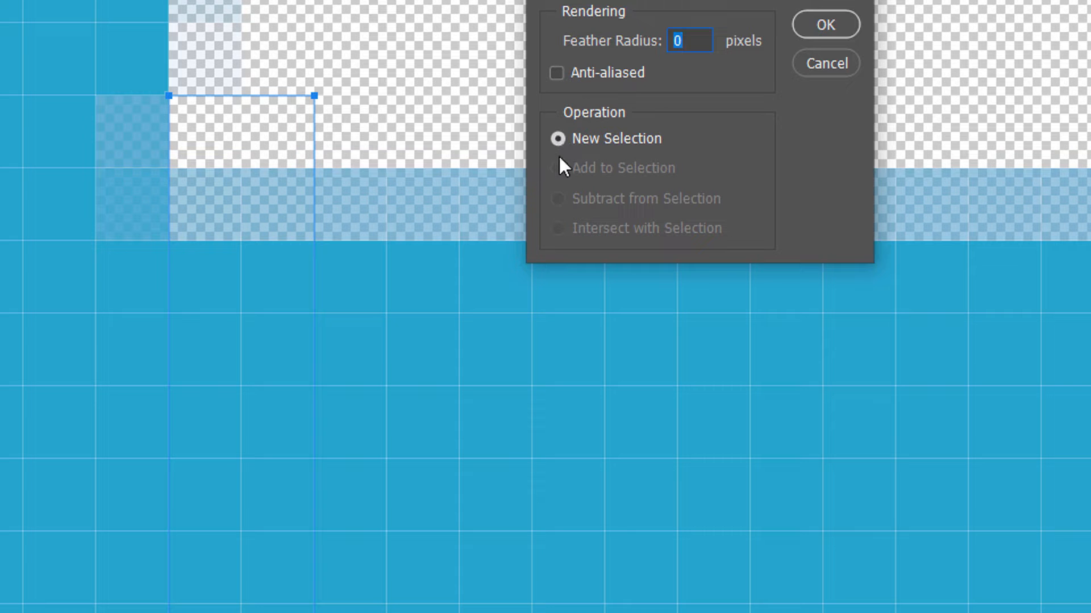
{"action": "left_click", "coordinate": [823, 25]}
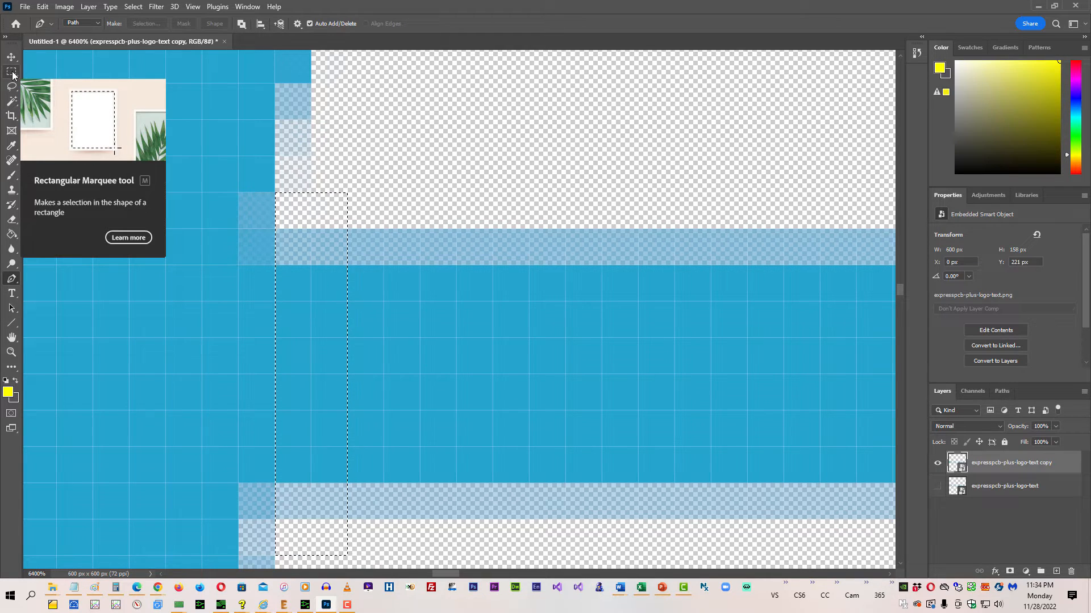
{"action": "left_click", "coordinate": [11, 72]}
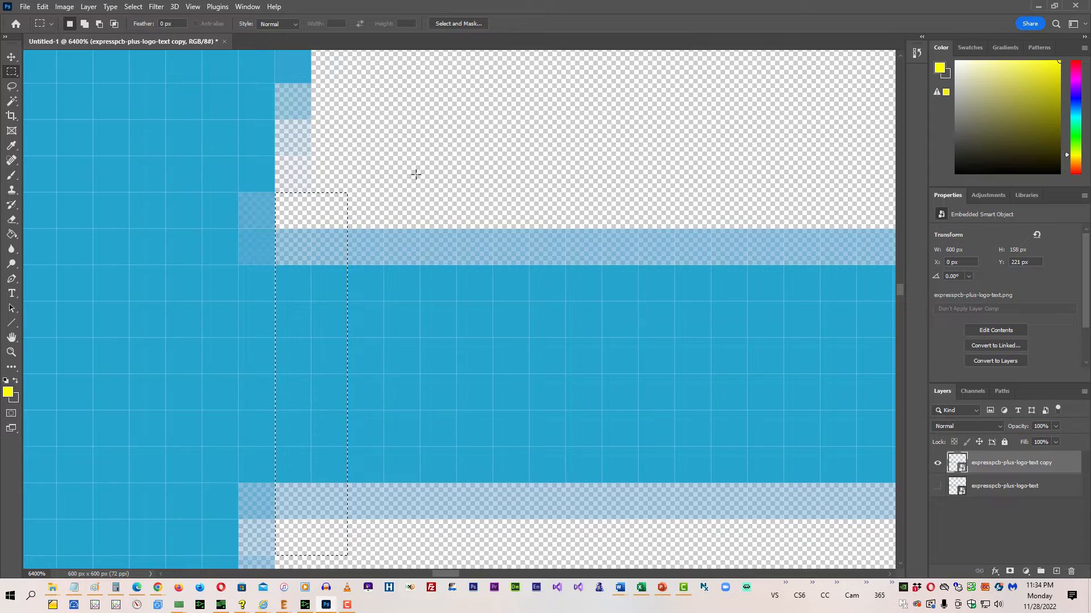
{"action": "key", "text": "Delete"}
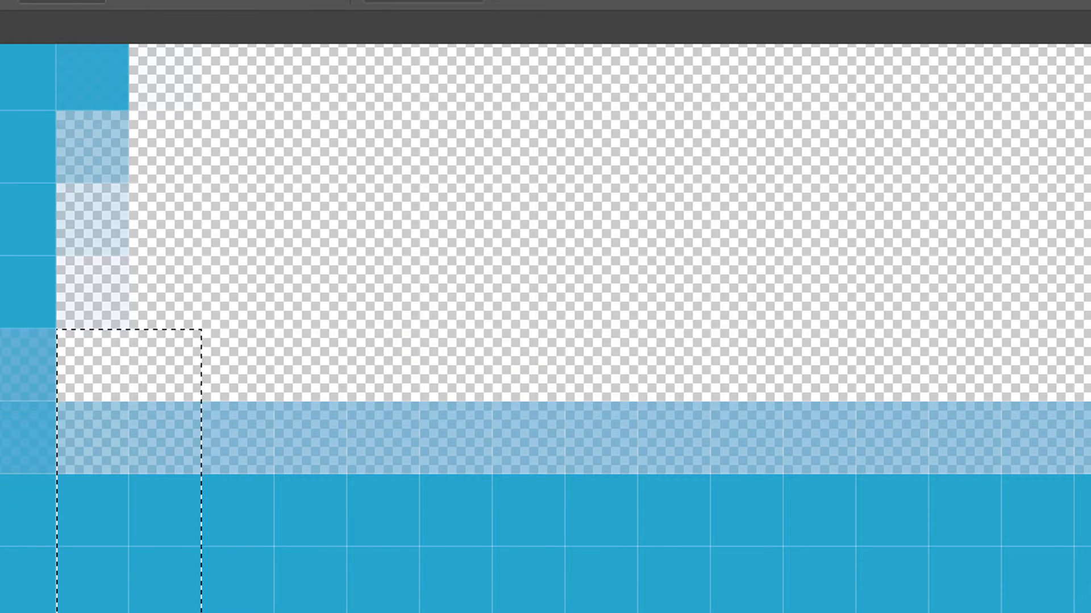
Step: Rasterize the expresspcb-plus-logo-text copy layer
{"action": "right_click", "coordinate": [996, 467]}
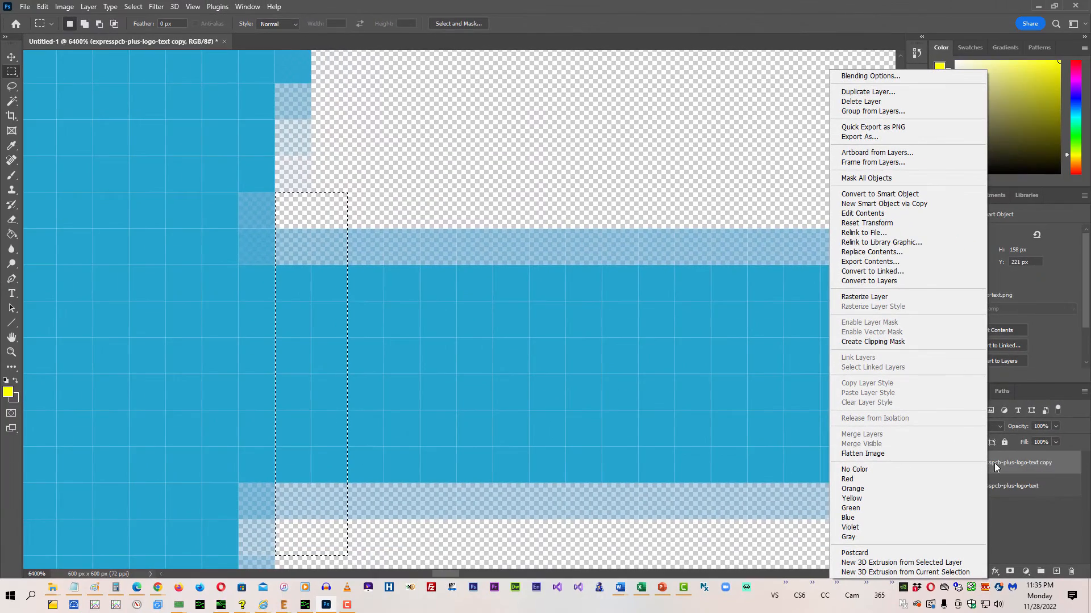
{"action": "left_click", "coordinate": [1030, 465]}
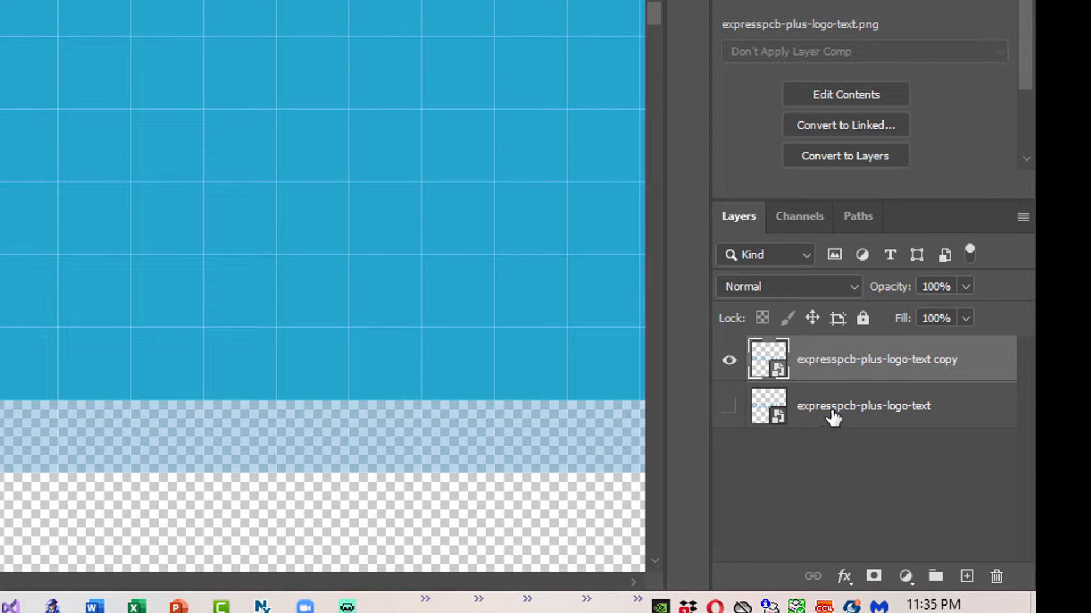
{"action": "double_click", "coordinate": [835, 368]}
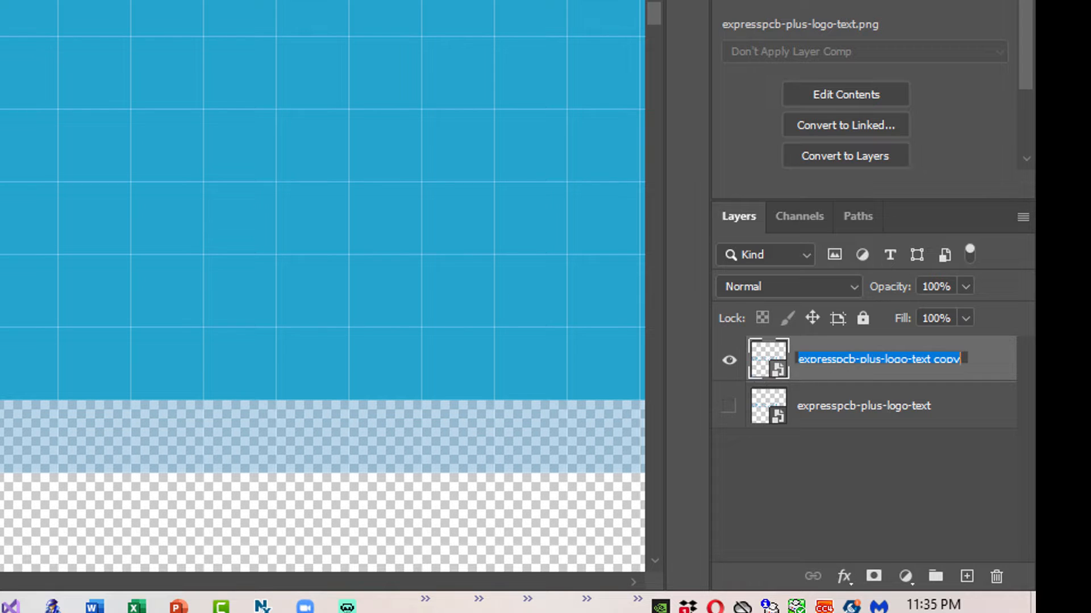
{"action": "left_click", "coordinate": [977, 376]}
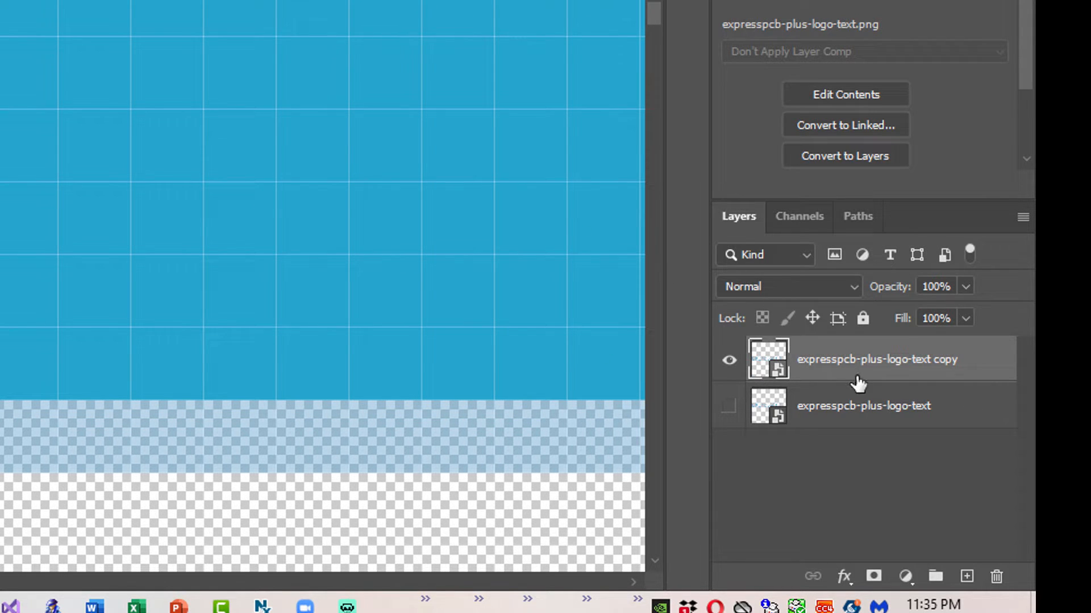
{"action": "right_click", "coordinate": [826, 356]}
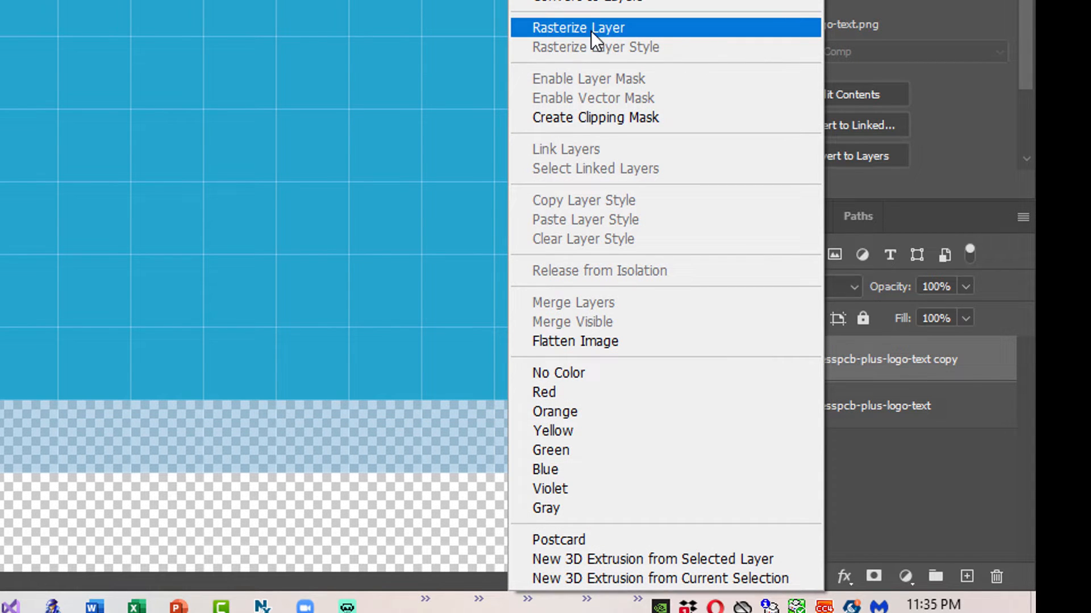
{"action": "left_click", "coordinate": [711, 28]}
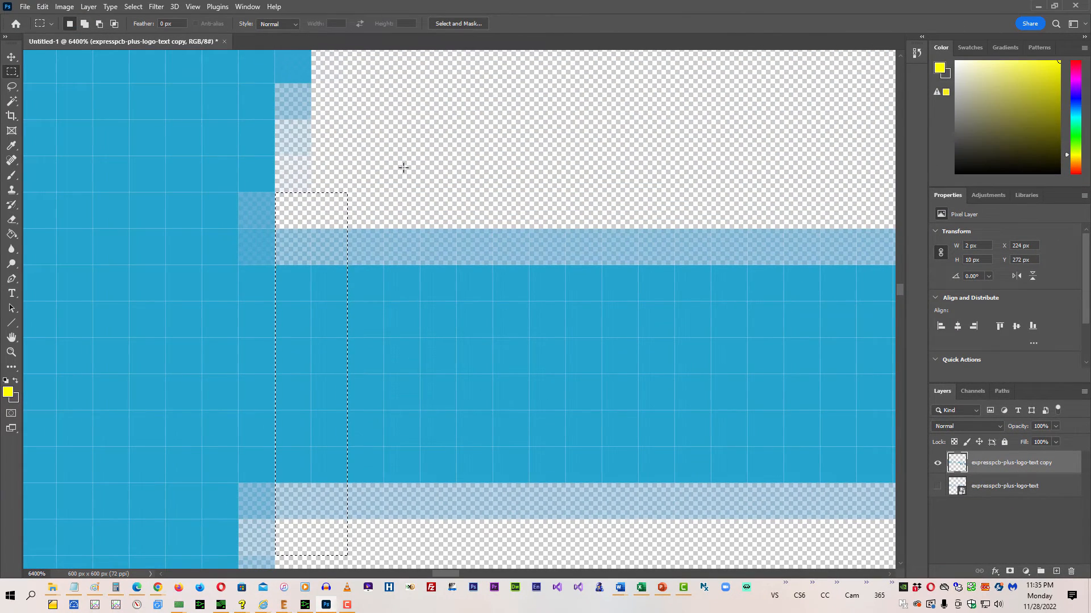
Step: Delete the selected strip to cut a gap in the second e's crossbar, and clear the selection
{"action": "key", "text": "Delete"}
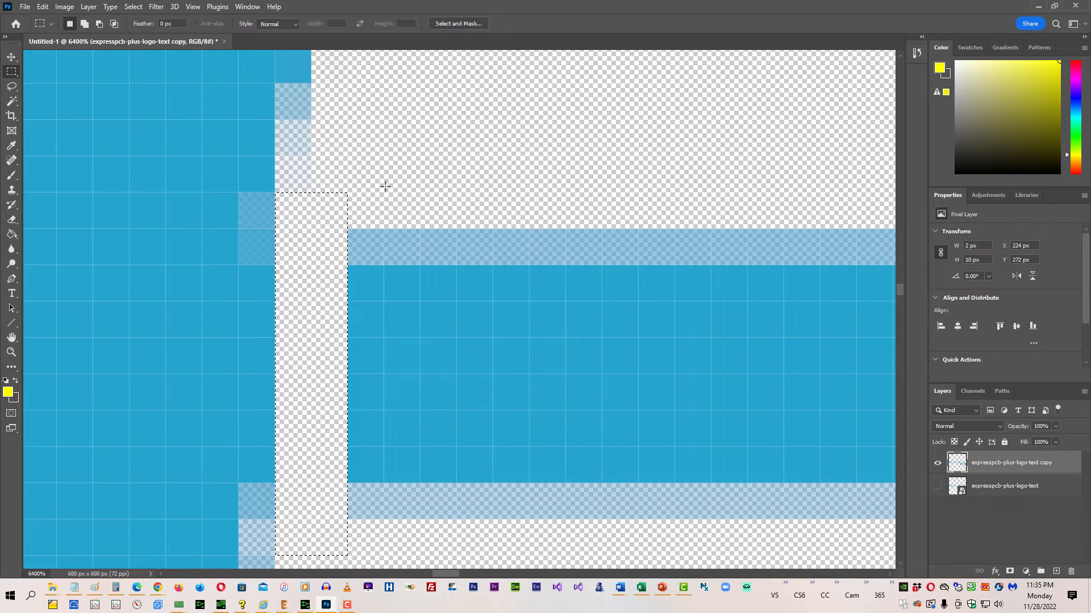
{"action": "key", "text": "ctrl+minus"}
{"action": "key", "text": "ctrl+minus"}
{"action": "key", "text": "ctrl+minus"}
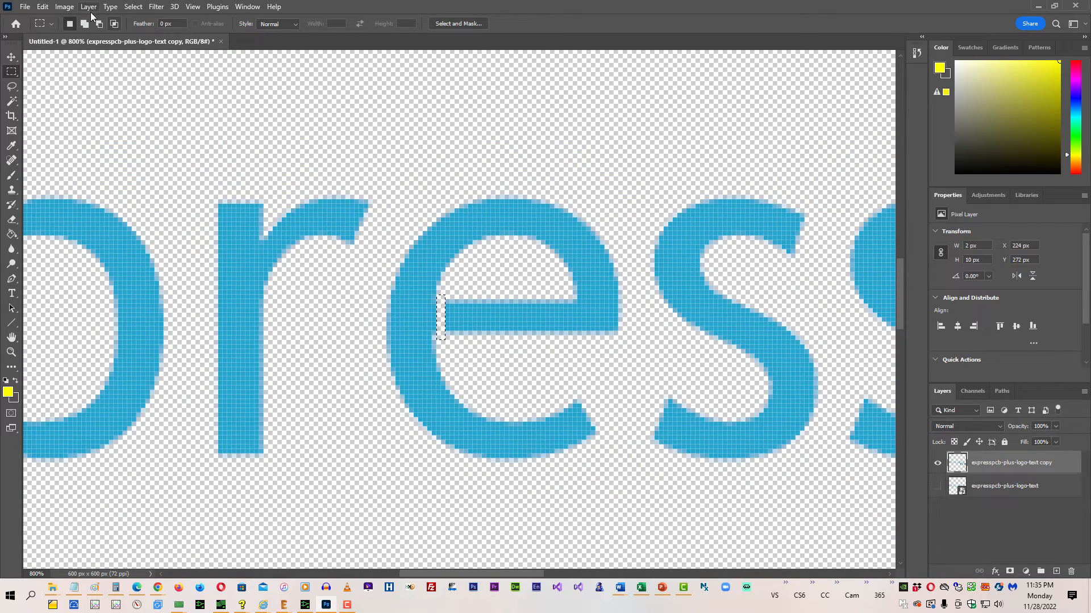
{"action": "left_click", "coordinate": [131, 7]}
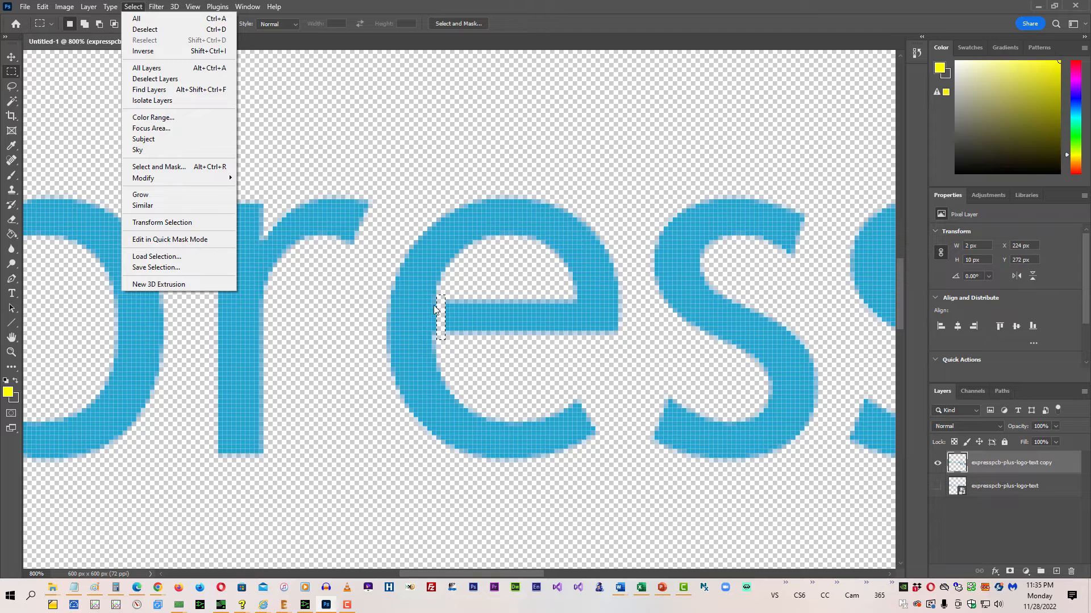
{"action": "left_click", "coordinate": [152, 31]}
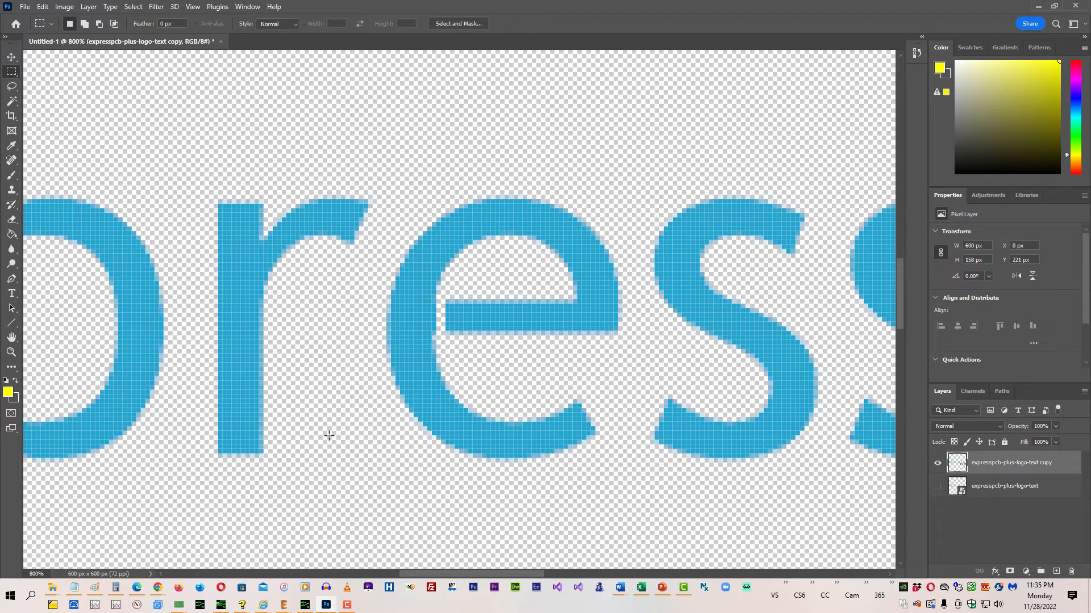
Step: Quick-export the logo as a PNG named expresspcb-plus-logo-text_600X600_pcb.png in the demo_images folder
{"action": "key", "text": "ctrl+minus"}
{"action": "key", "text": "ctrl+minus"}
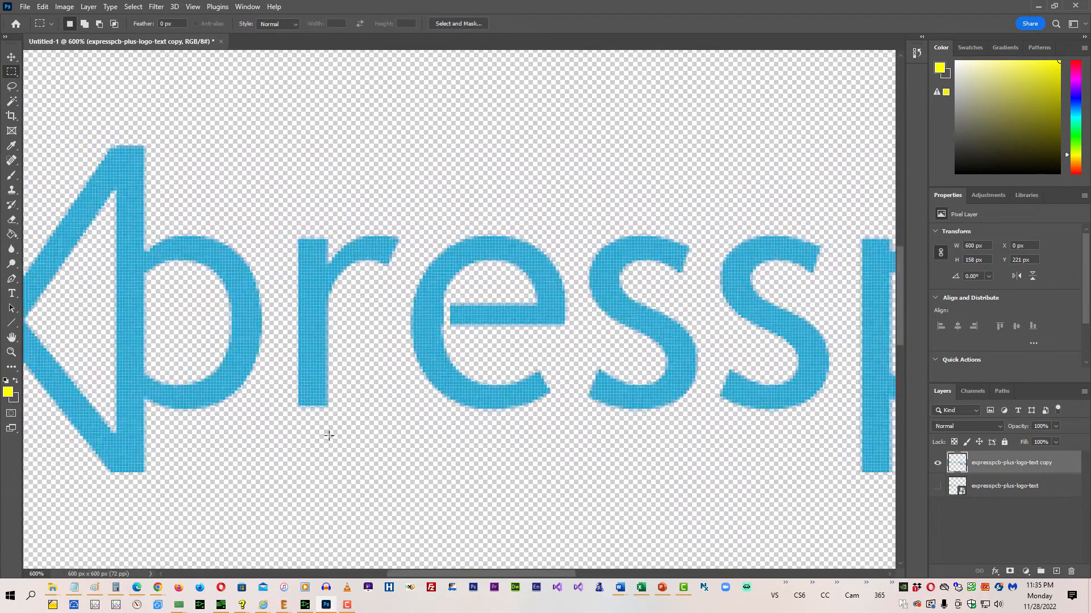
{"action": "key", "text": "ctrl+minus"}
{"action": "key", "text": "ctrl+minus"}
{"action": "key", "text": "ctrl+minus"}
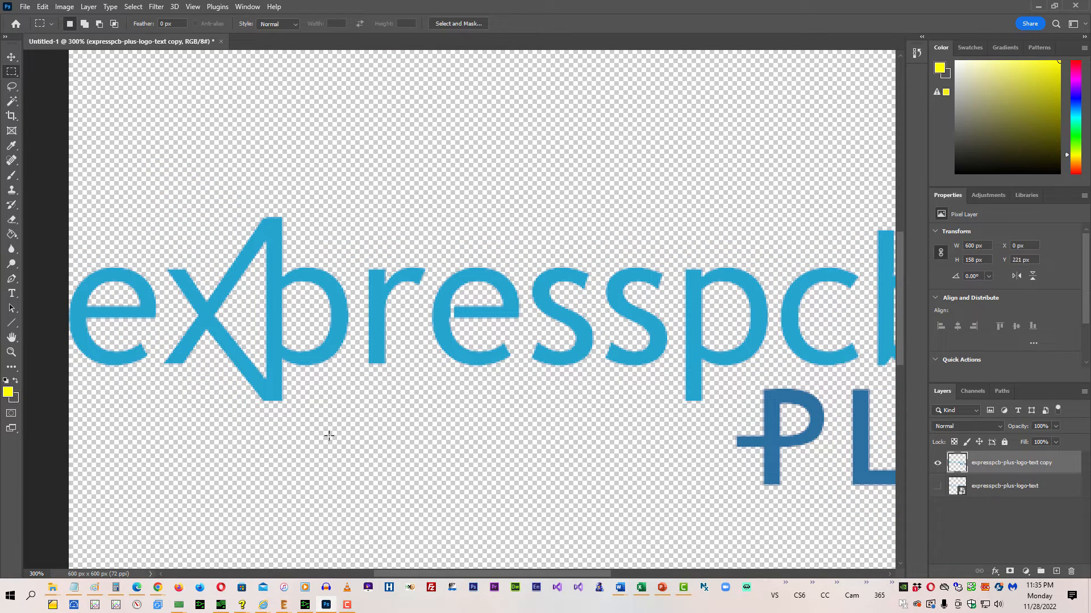
{"action": "left_click", "coordinate": [24, 7]}
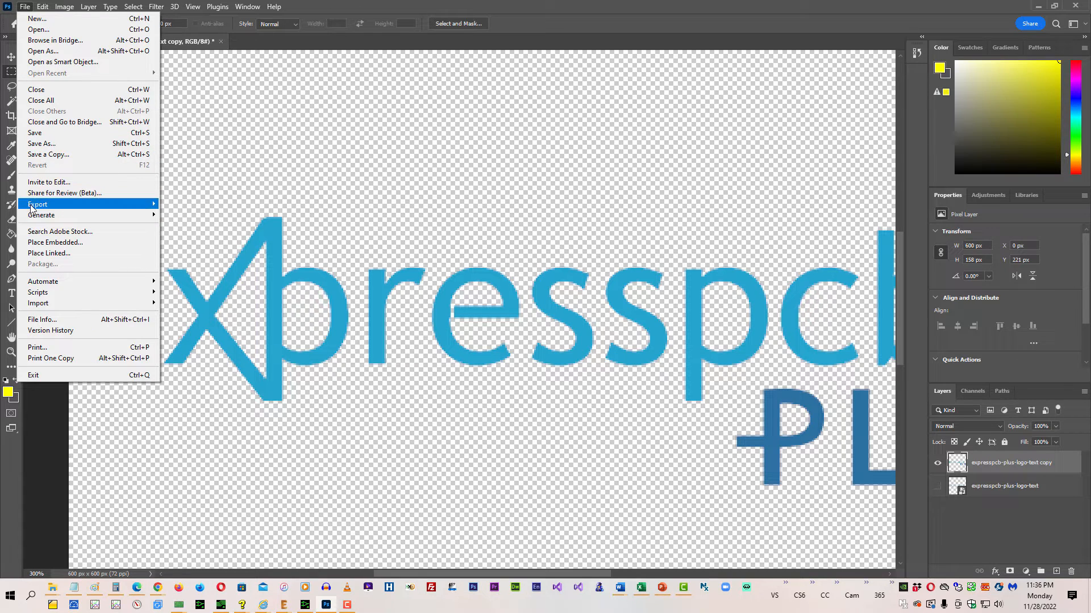
{"action": "mouse_move", "coordinate": [32, 206]}
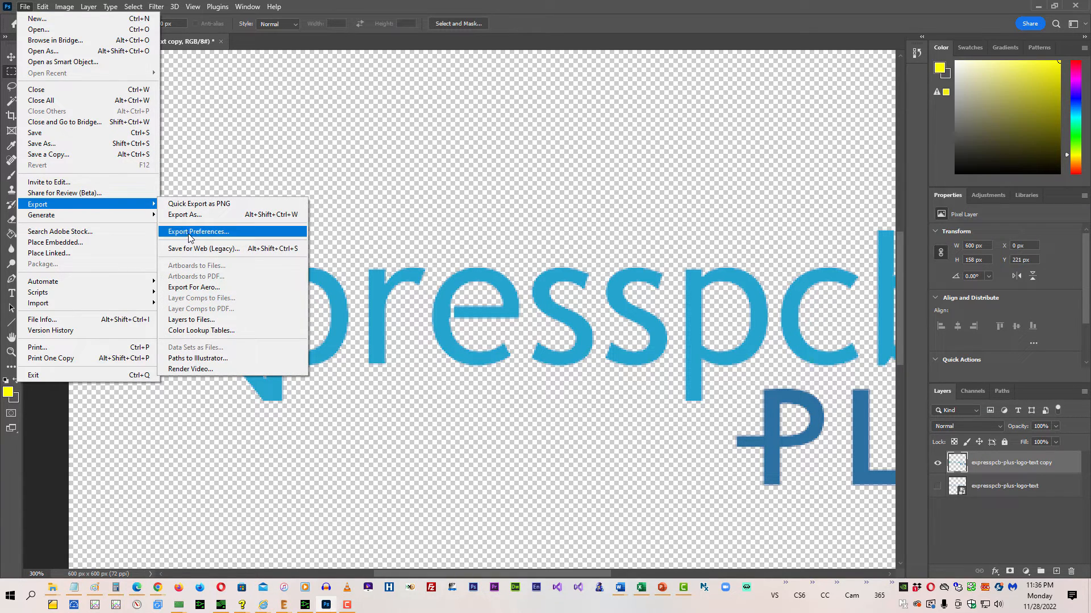
{"action": "left_click", "coordinate": [190, 205]}
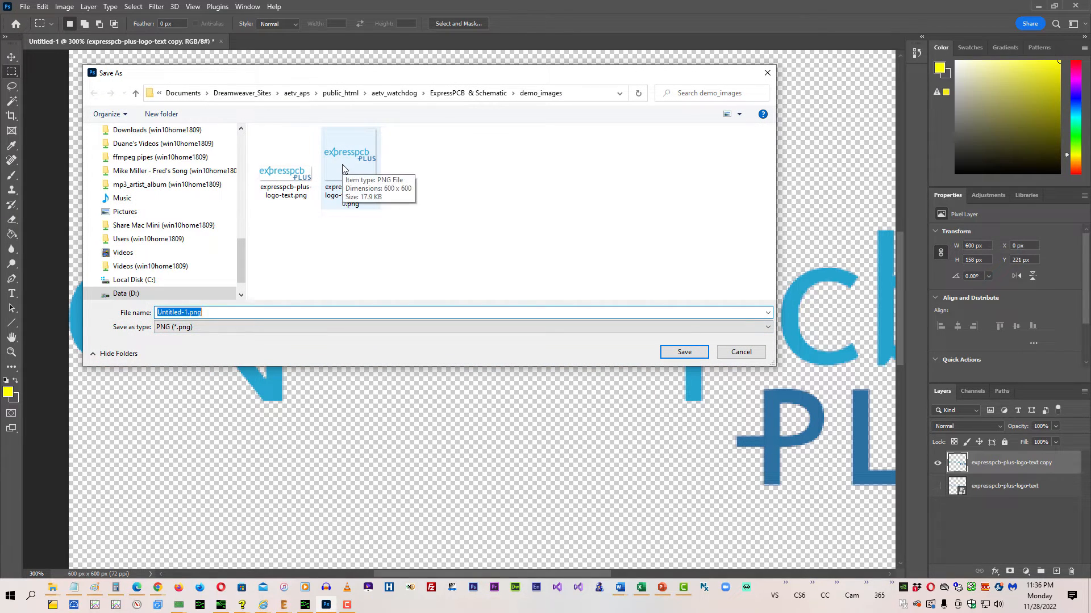
{"action": "left_click", "coordinate": [188, 313]}
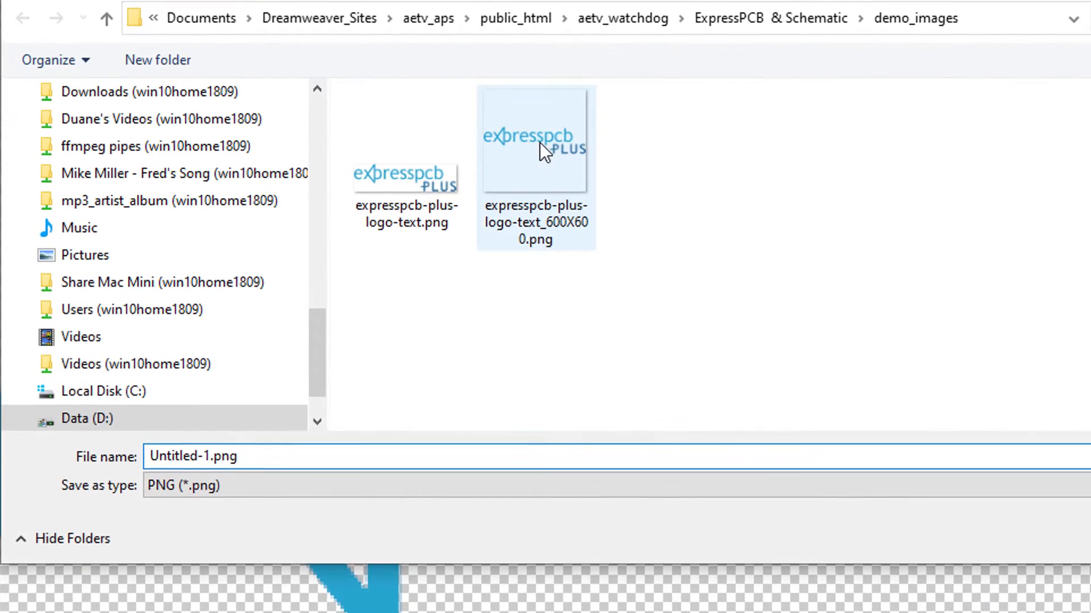
{"action": "left_click", "coordinate": [350, 196]}
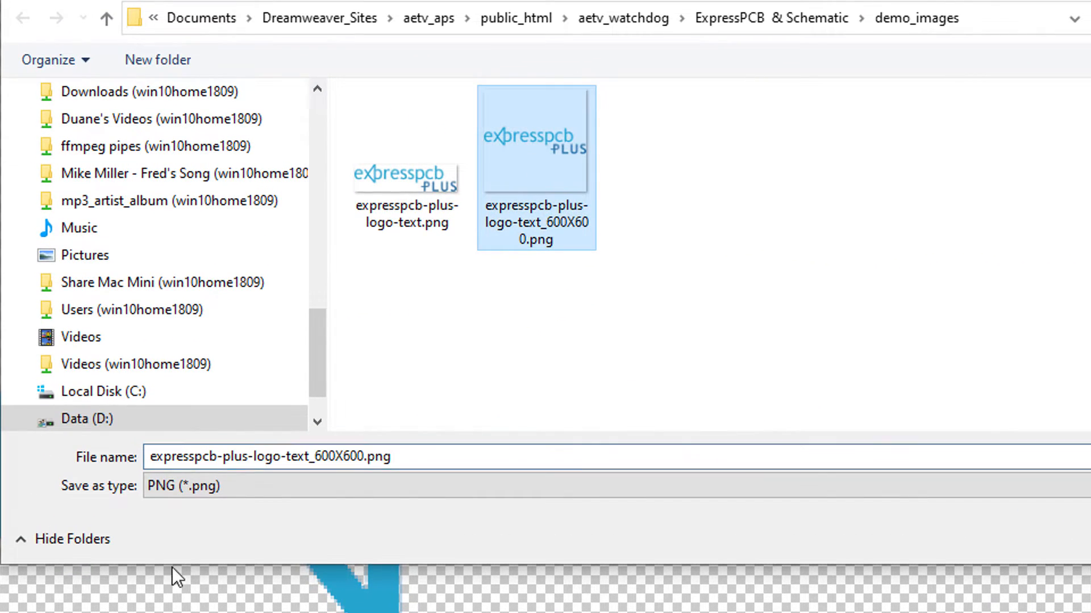
{"action": "double_click", "coordinate": [366, 457]}
{"action": "left_click", "coordinate": [365, 461]}
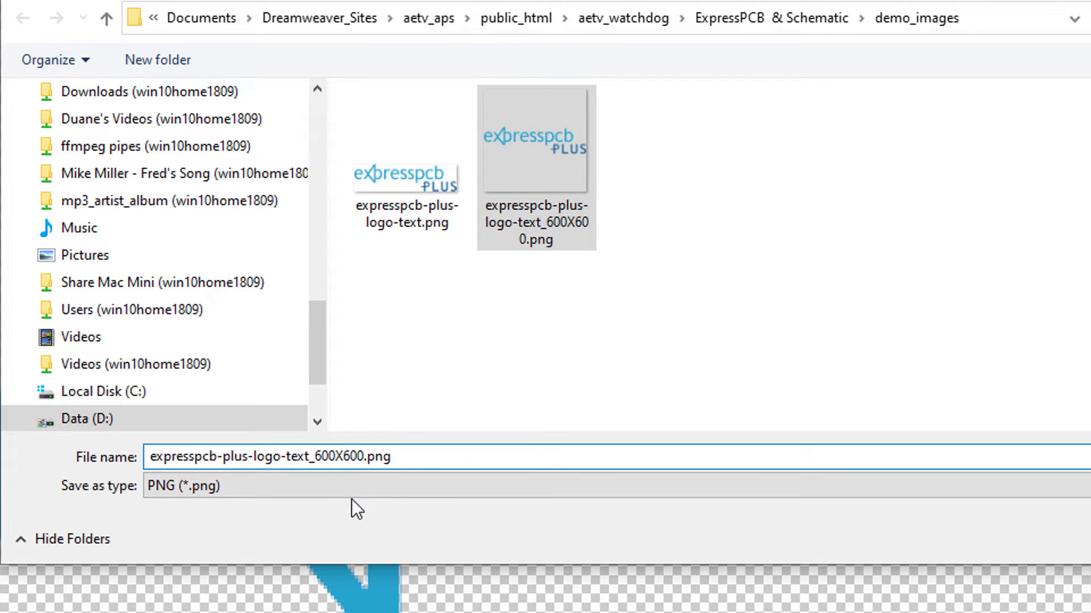
{"action": "type", "text": "_p"}
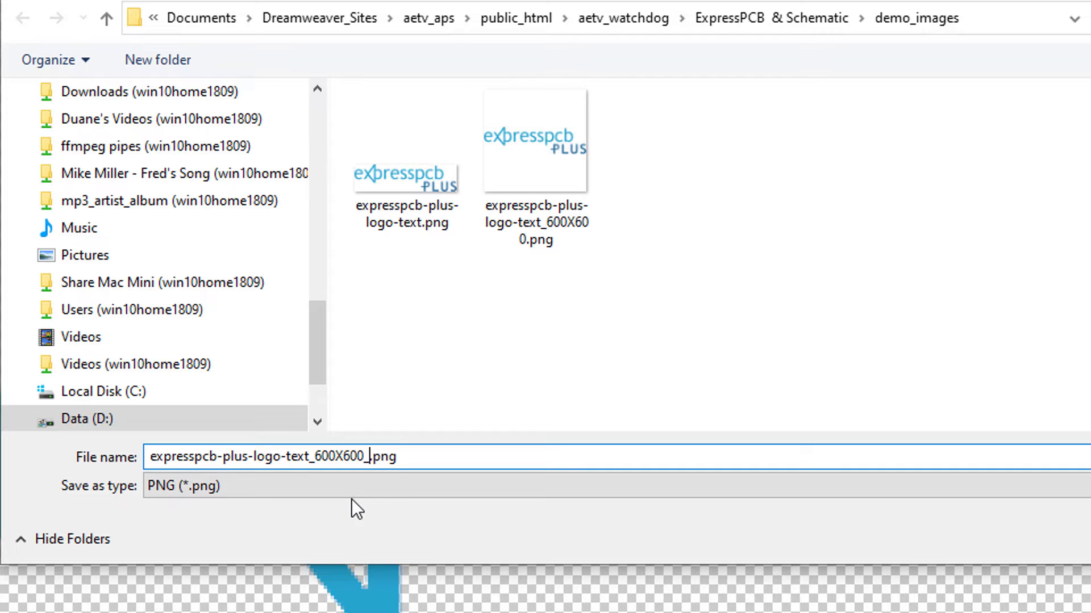
{"action": "type", "text": "cb"}
{"action": "key", "text": "Return"}
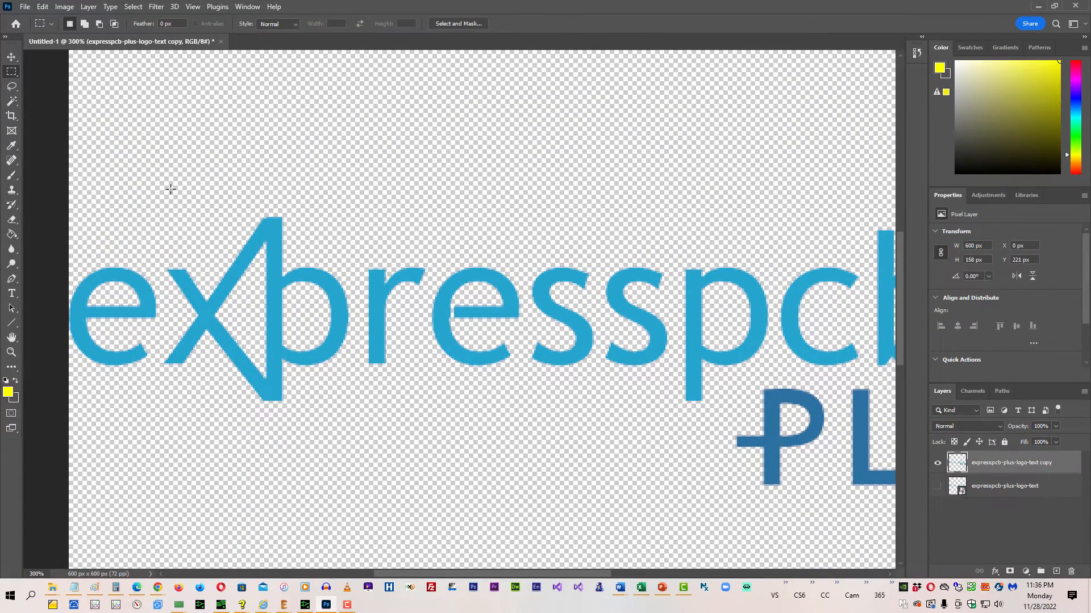
Step: Switch to ExpressPCB Plus and undo the earlier logo conversion, resizing and placement until the board is empty
{"action": "key", "text": "alt+Tab"}
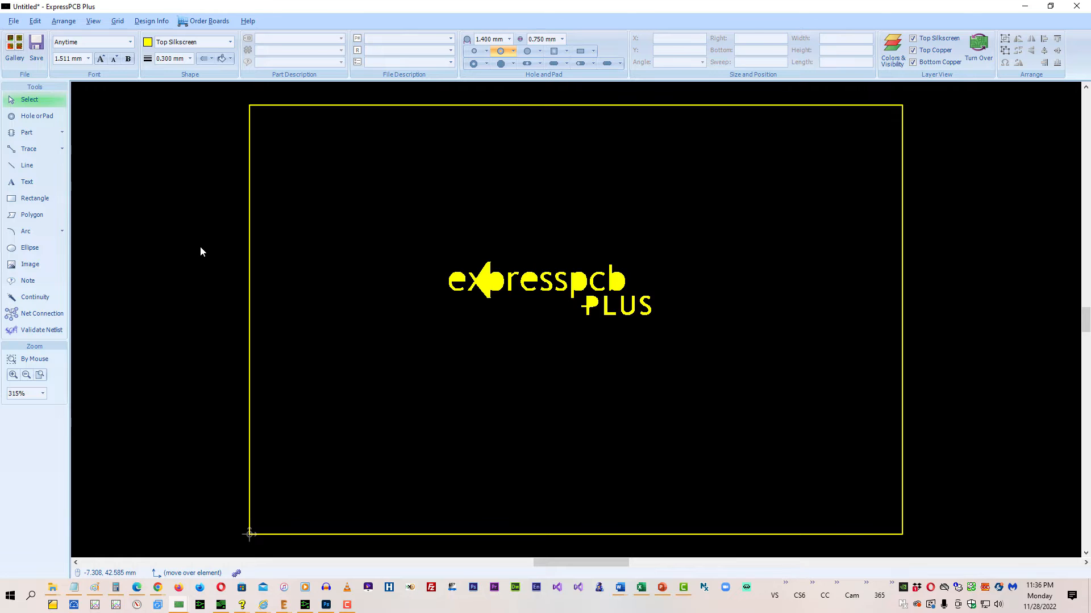
{"action": "key", "text": "ctrl+z"}
{"action": "key", "text": "ctrl+z"}
{"action": "key", "text": "ctrl+z"}
{"action": "key", "text": "ctrl+z"}
{"action": "key", "text": "ctrl+z"}
{"action": "key", "text": "ctrl+z"}
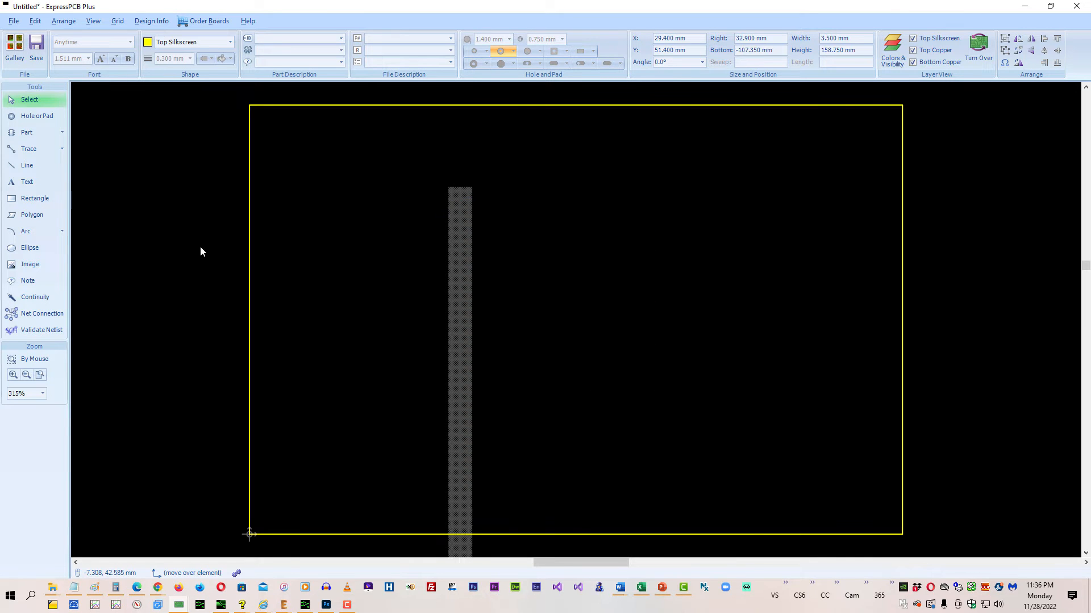
{"action": "key", "text": "ctrl+z"}
{"action": "key", "text": "ctrl+z"}
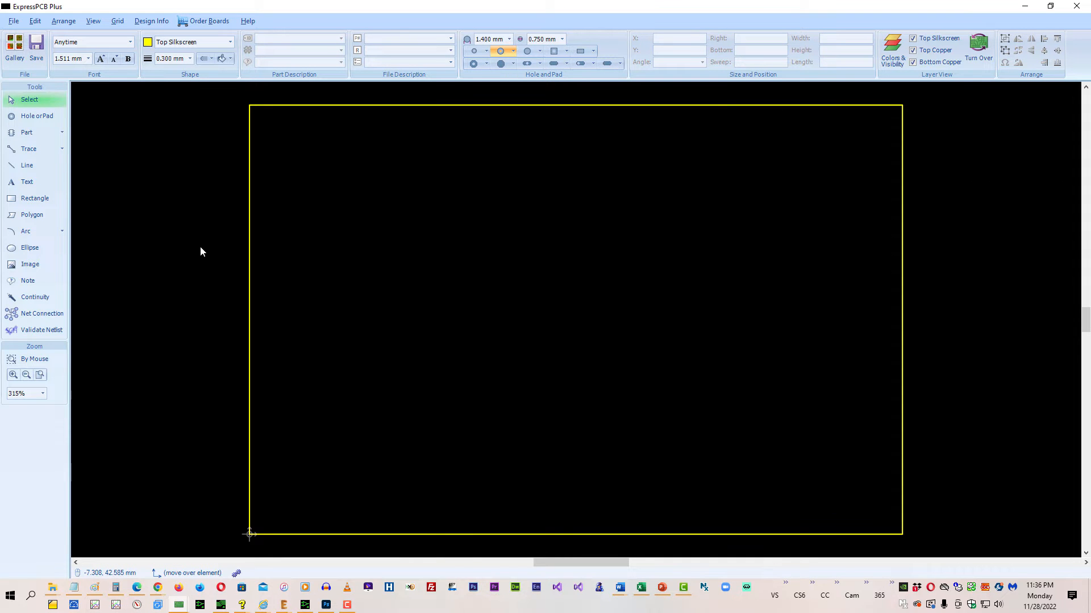
Step: Insert the image expresspcb-plus-logo-text_600X600_pcb.png inside the board outline at about X 23.5 mm, Y 48.9 mm
{"action": "left_click", "coordinate": [24, 266]}
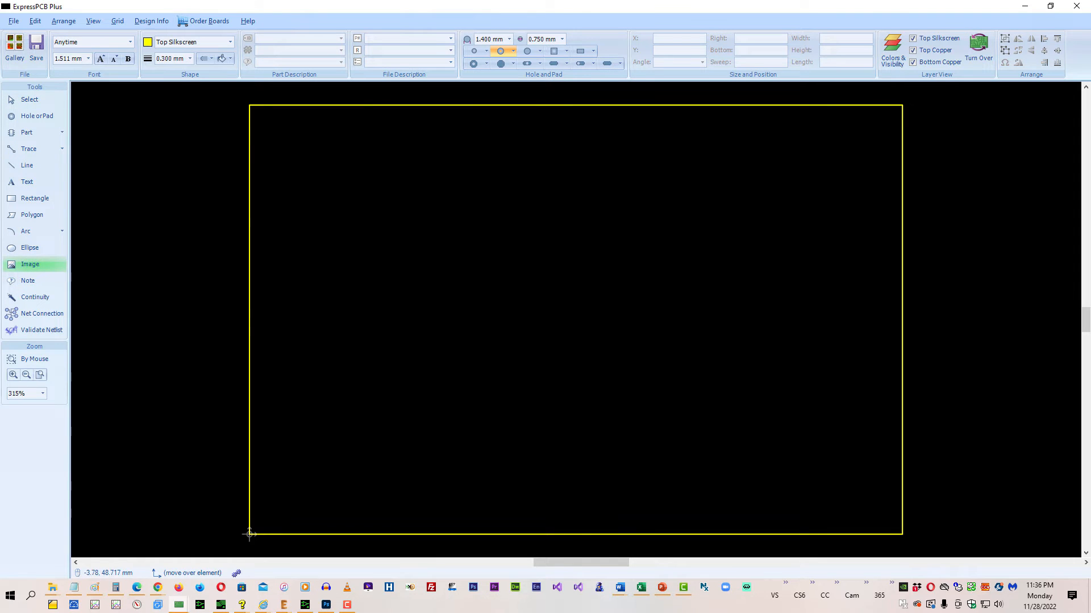
{"action": "left_click", "coordinate": [409, 204]}
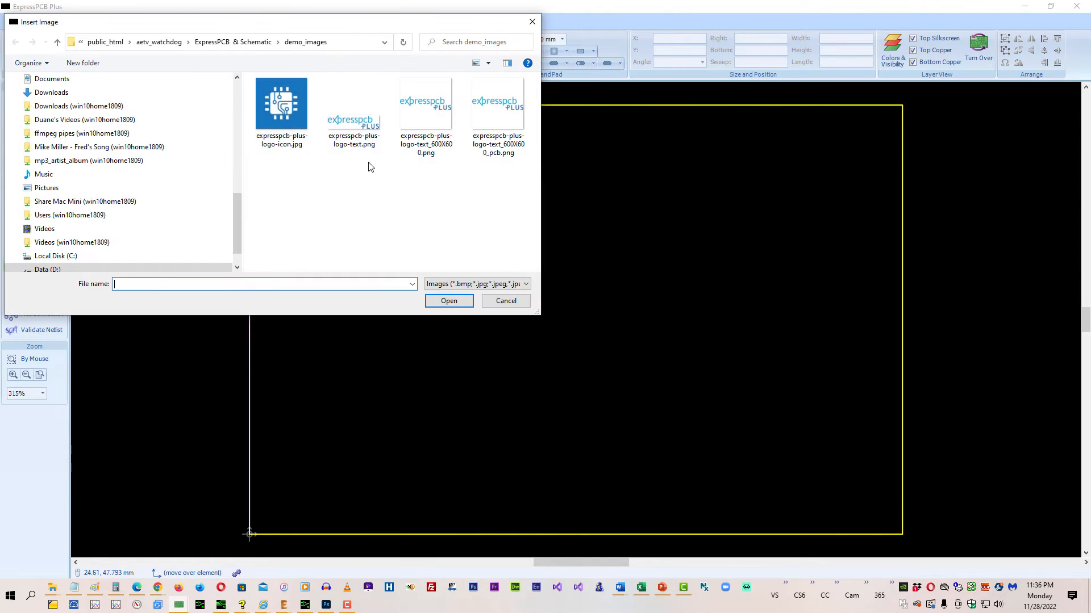
{"action": "double_click", "coordinate": [496, 103]}
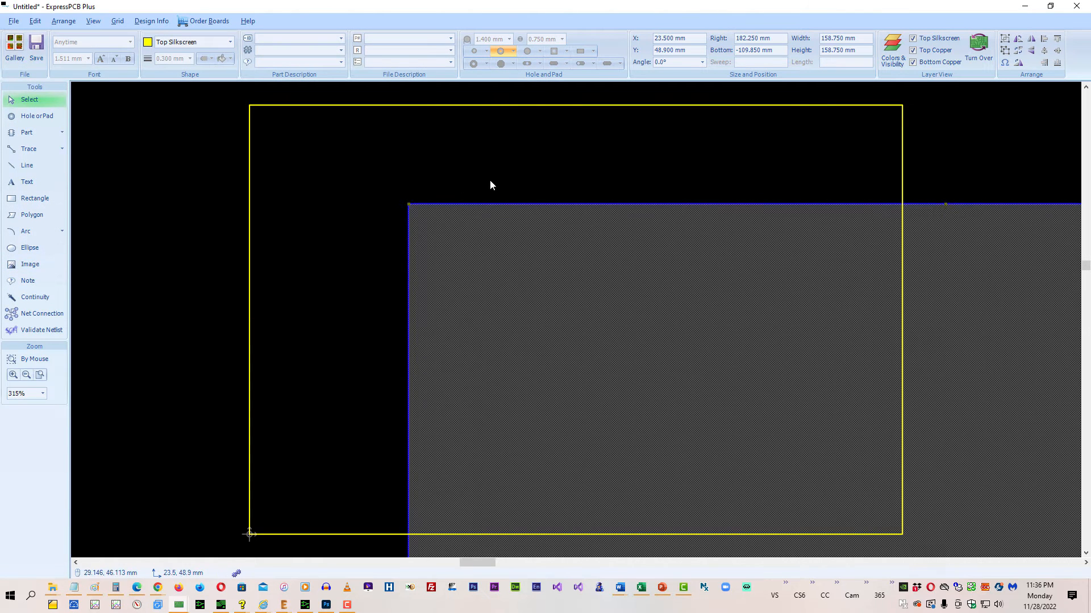
Step: Set the inserted logo image's width and height to 30 mm and convert the image to a polygon
{"action": "left_click", "coordinate": [858, 38]}
{"action": "type", "text": "30"}
{"action": "key", "text": "Tab"}
{"action": "type", "text": "3"}
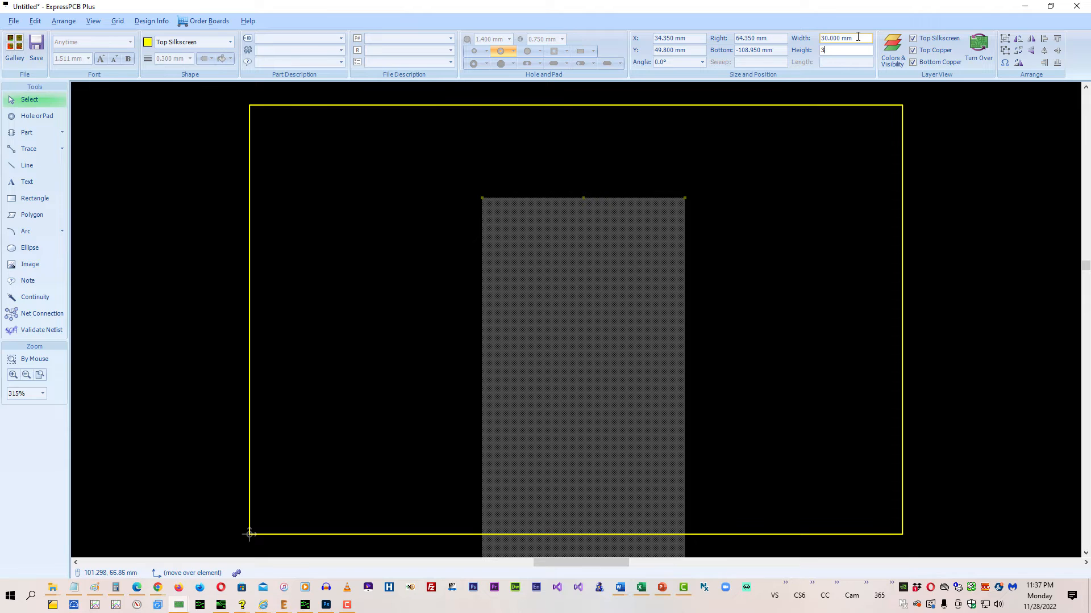
{"action": "left_click", "coordinate": [858, 38]}
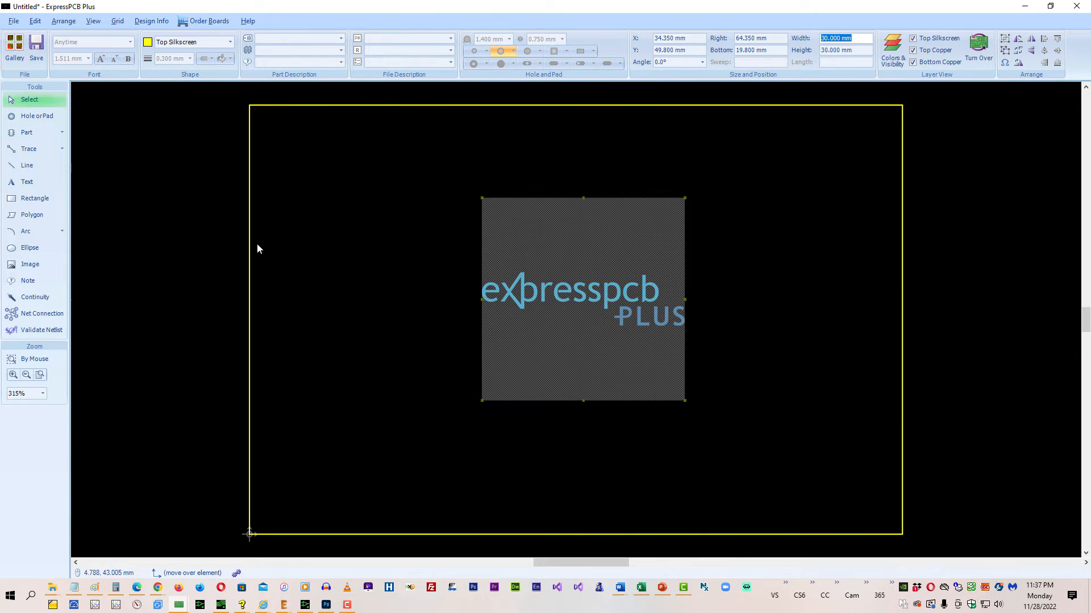
{"action": "right_click", "coordinate": [519, 234]}
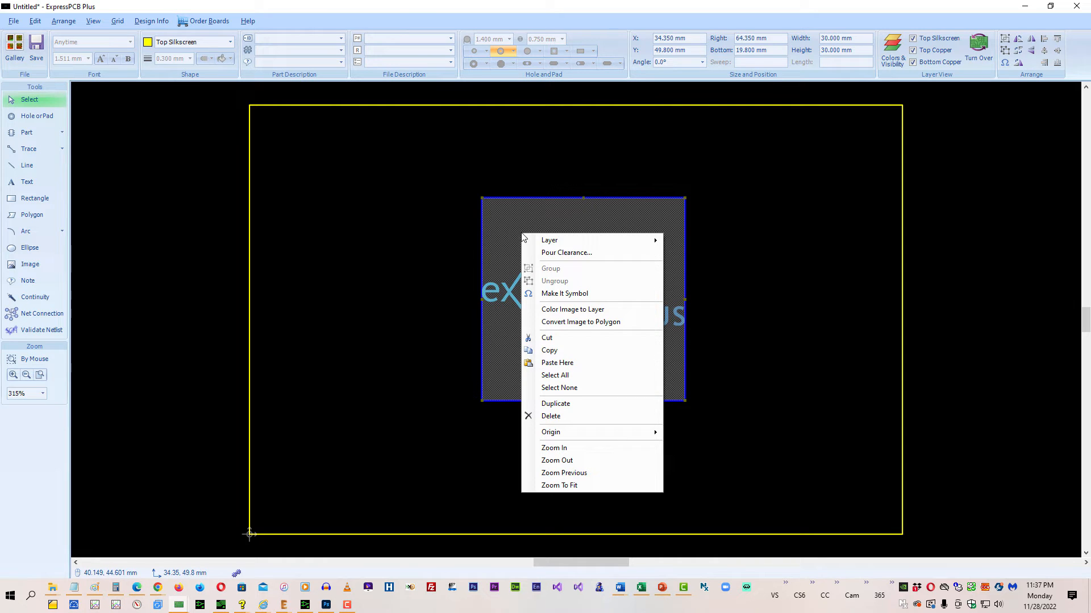
{"action": "left_click", "coordinate": [543, 323]}
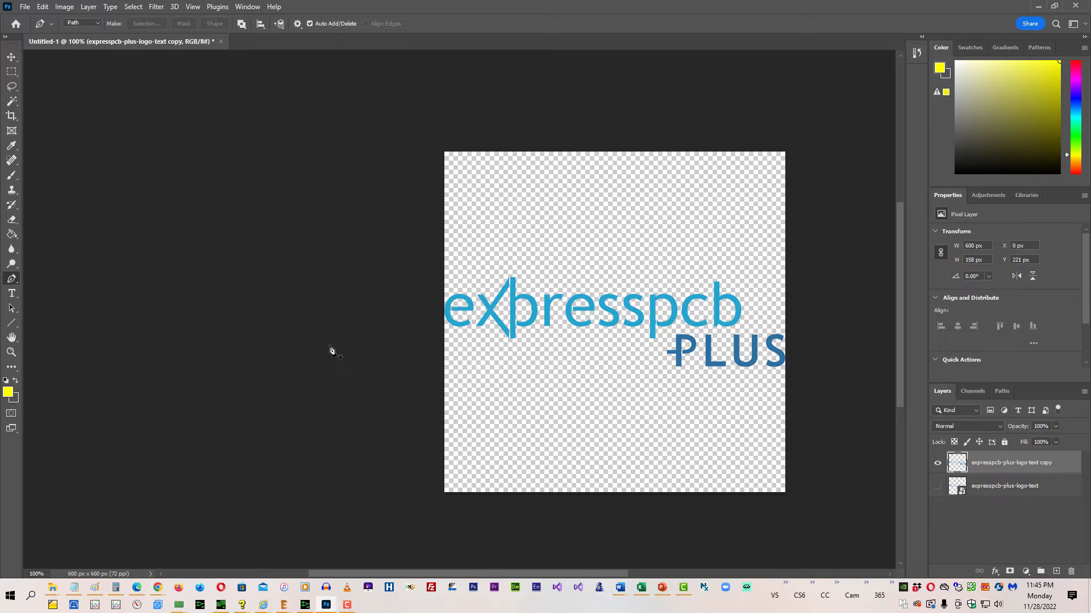
Step: In Photoshop, draw a closed rectangular Pen tool path 2 px wide and 11 px high across the lower joint of the final b's bowl and stem
{"action": "key", "text": "ctrl+plus"}
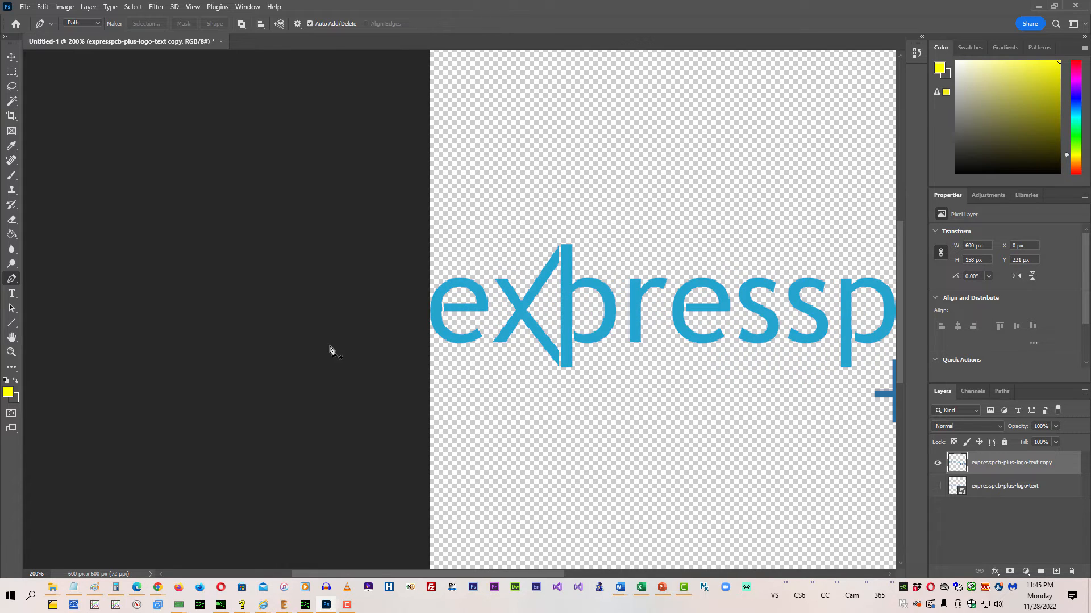
{"action": "left_click_drag", "start_coordinate": [455, 574], "coordinate": [541, 578]}
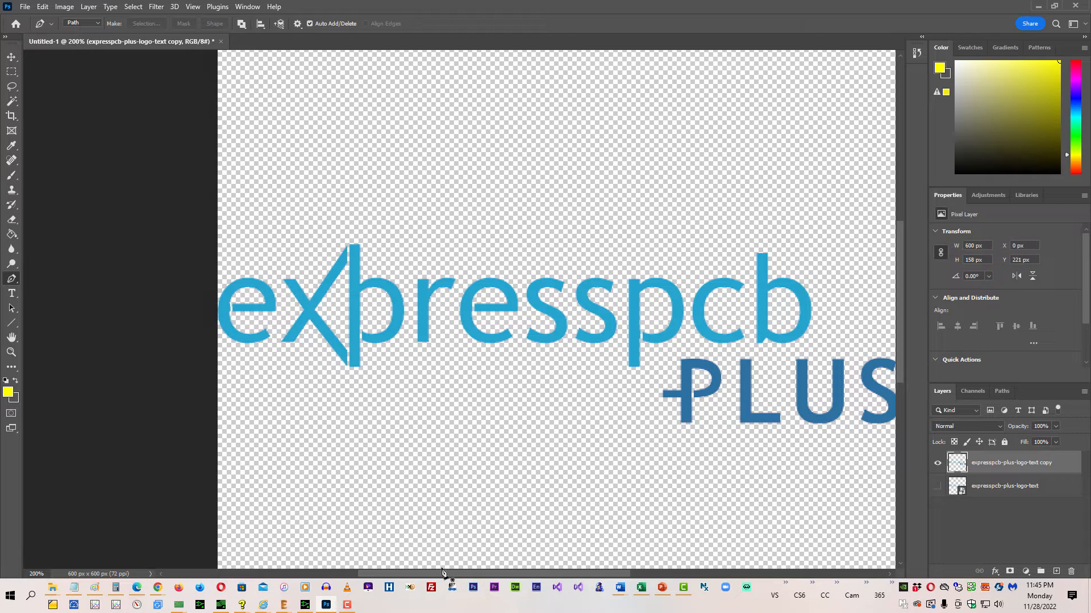
{"action": "left_click_drag", "start_coordinate": [442, 571], "coordinate": [540, 573]}
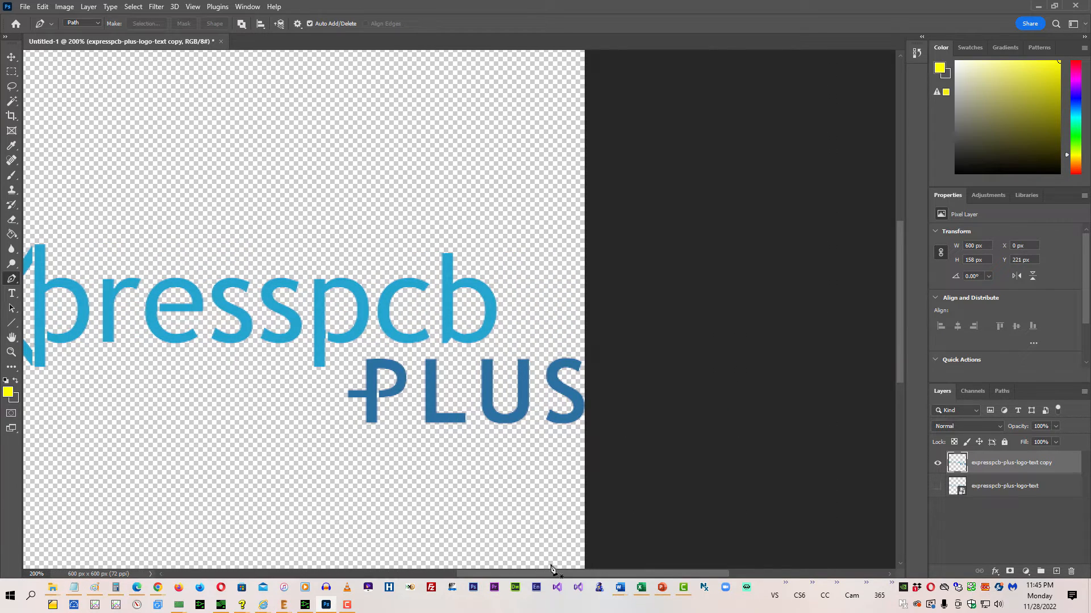
{"action": "key", "text": "ctrl+plus"}
{"action": "key", "text": "ctrl+plus"}
{"action": "key", "text": "ctrl+plus"}
{"action": "key", "text": "ctrl+plus"}
{"action": "key", "text": "ctrl+plus"}
{"action": "key", "text": "ctrl+plus"}
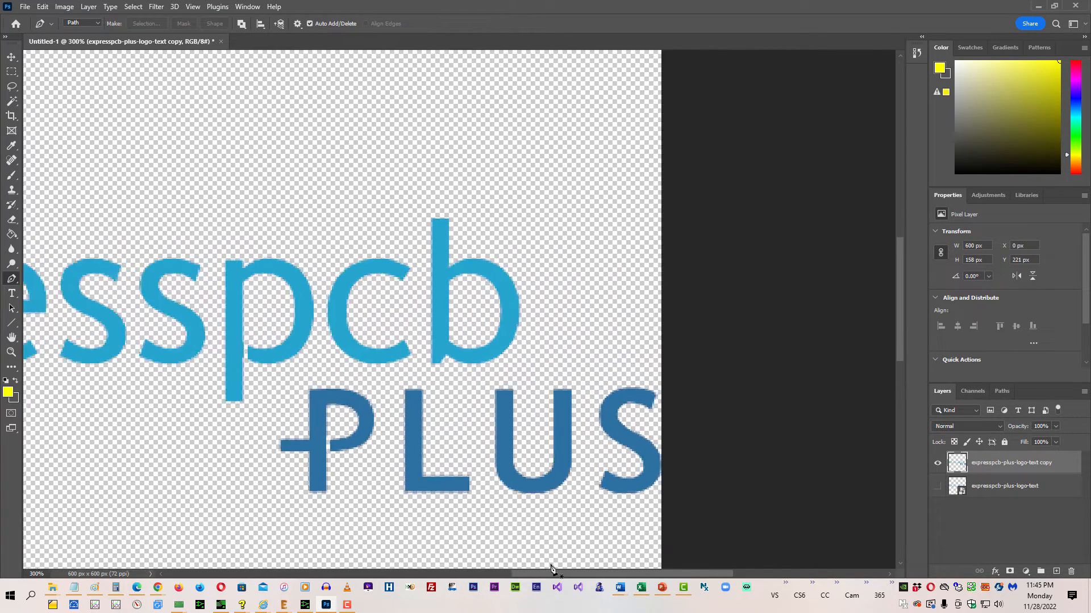
{"action": "key", "text": "ctrl+plus"}
{"action": "key", "text": "ctrl+plus"}
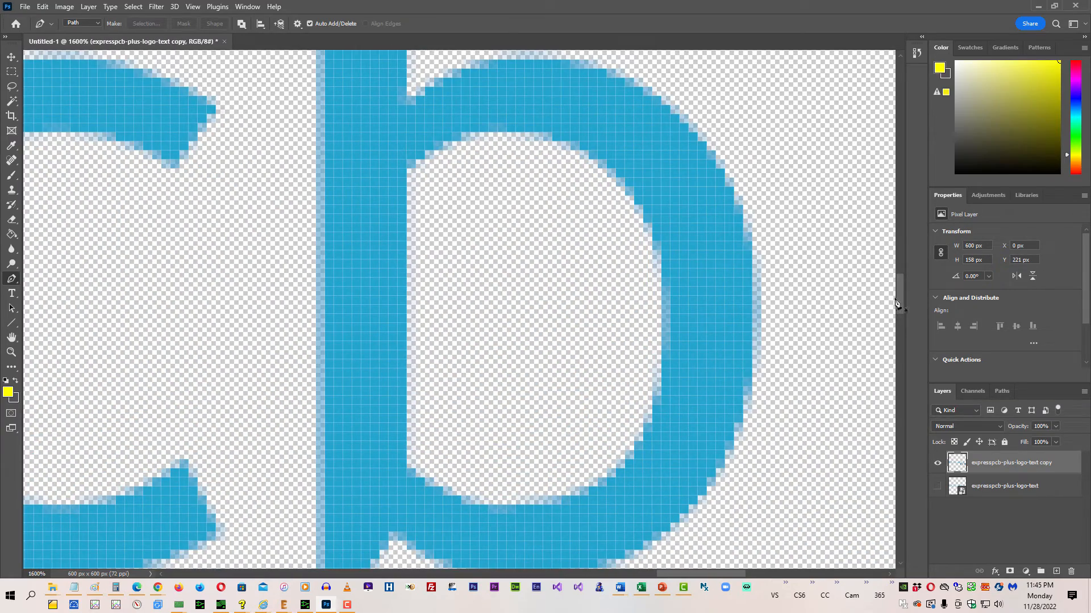
{"action": "left_click_drag", "start_coordinate": [899, 301], "coordinate": [903, 325]}
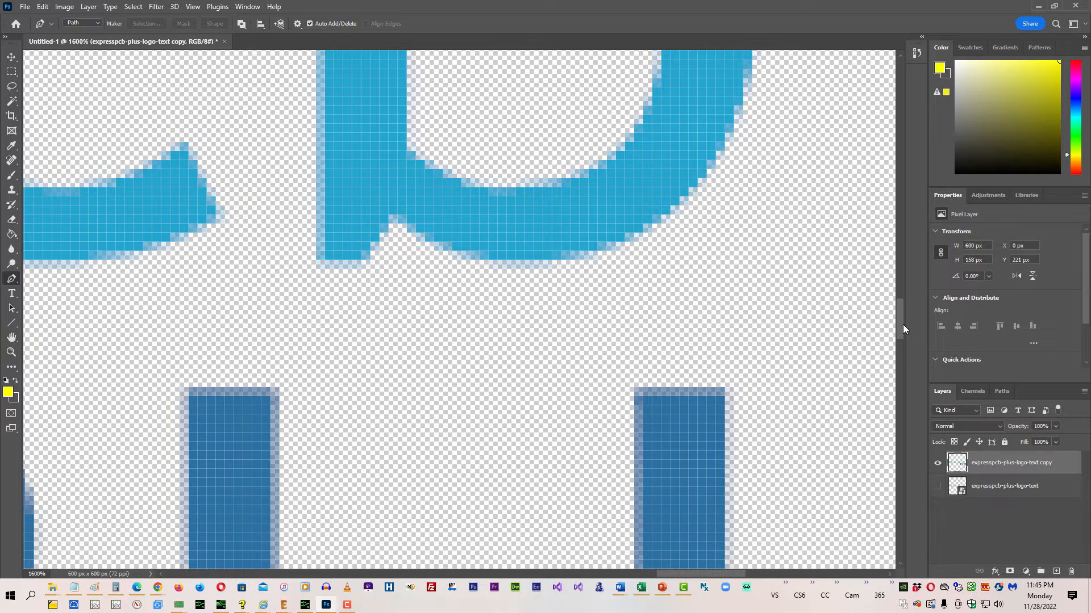
{"action": "key", "text": "ctrl+plus"}
{"action": "key", "text": "ctrl+plus"}
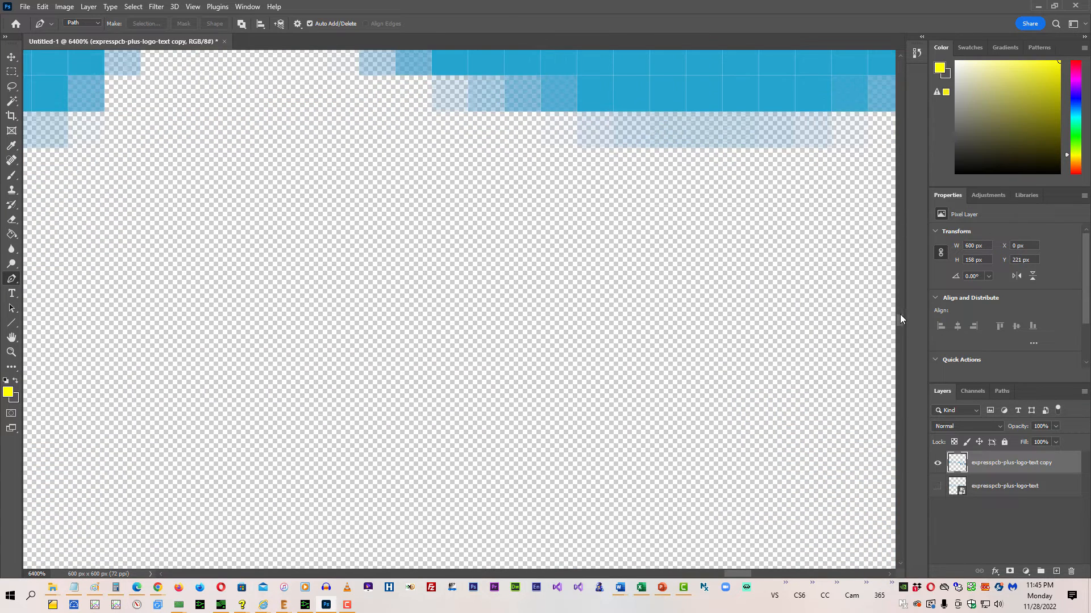
{"action": "left_click_drag", "start_coordinate": [900, 316], "coordinate": [897, 309]}
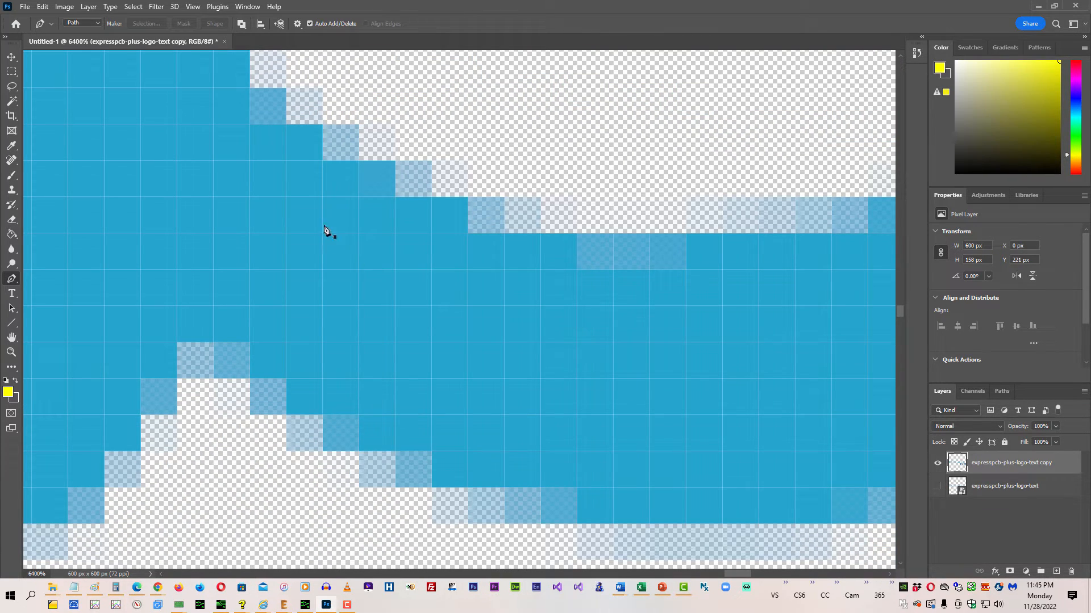
{"action": "left_click", "coordinate": [251, 53]}
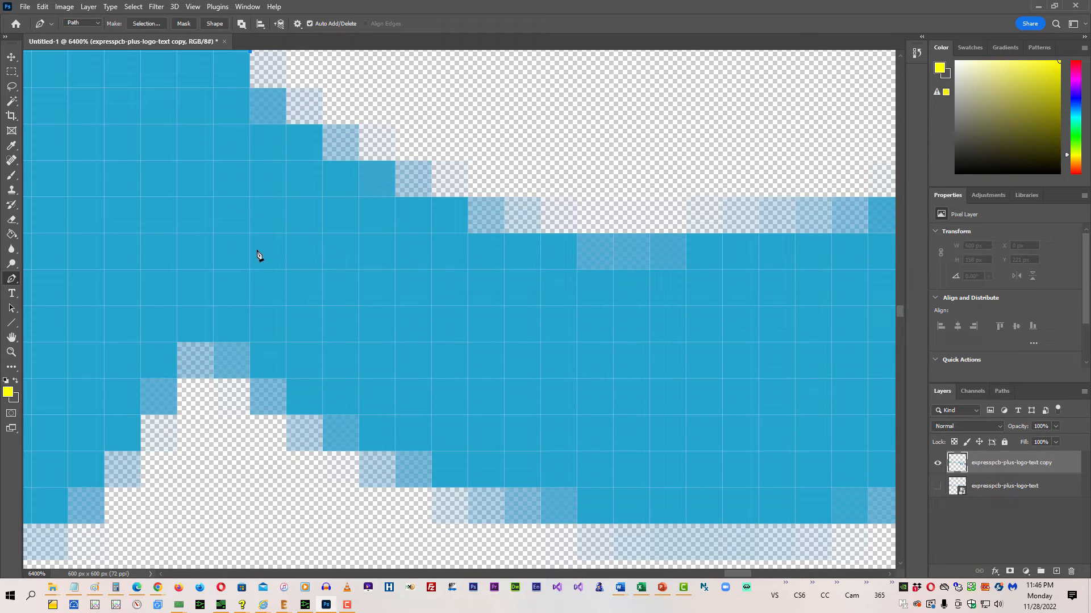
{"action": "left_click", "coordinate": [250, 452]}
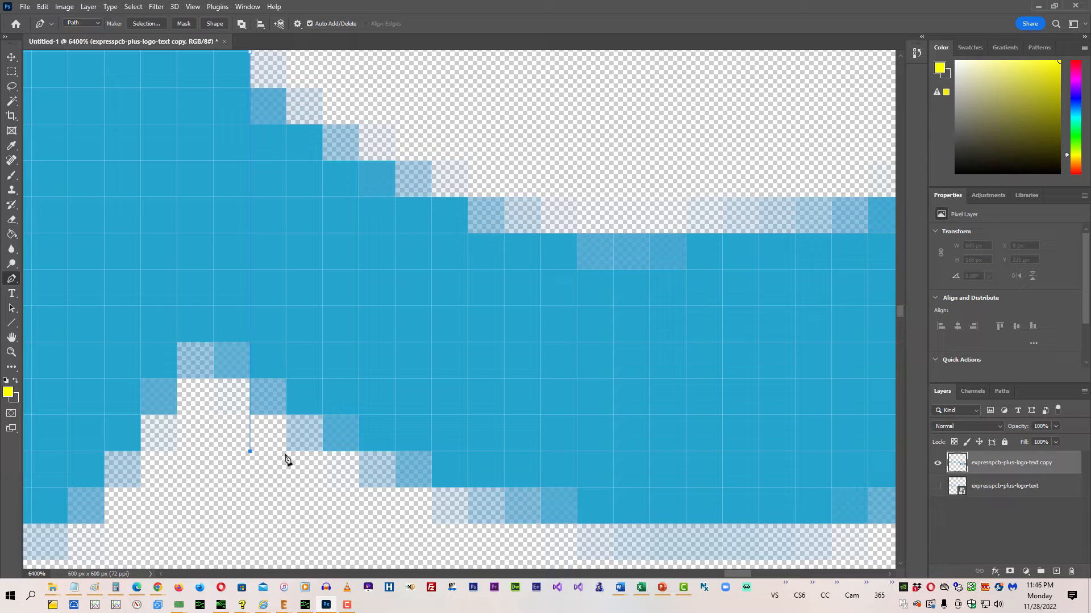
{"action": "left_click", "coordinate": [322, 451]}
{"action": "left_click", "coordinate": [322, 51]}
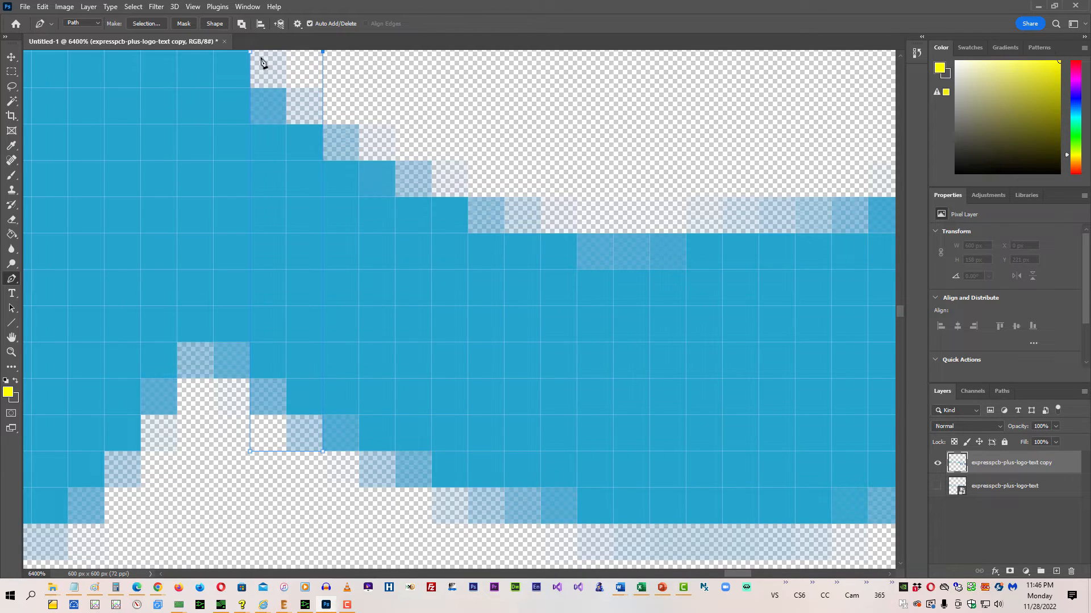
{"action": "left_click", "coordinate": [250, 52]}
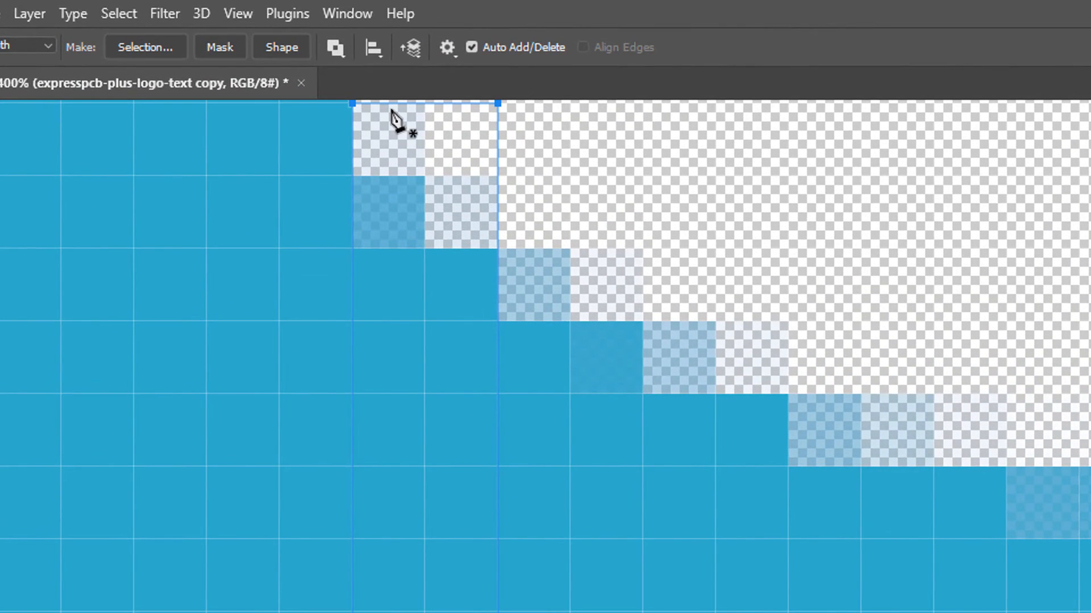
Step: Convert the path across the final b's lower joint to a new selection with a 0-pixel feather radius and no anti-aliasing
{"action": "right_click", "coordinate": [406, 131]}
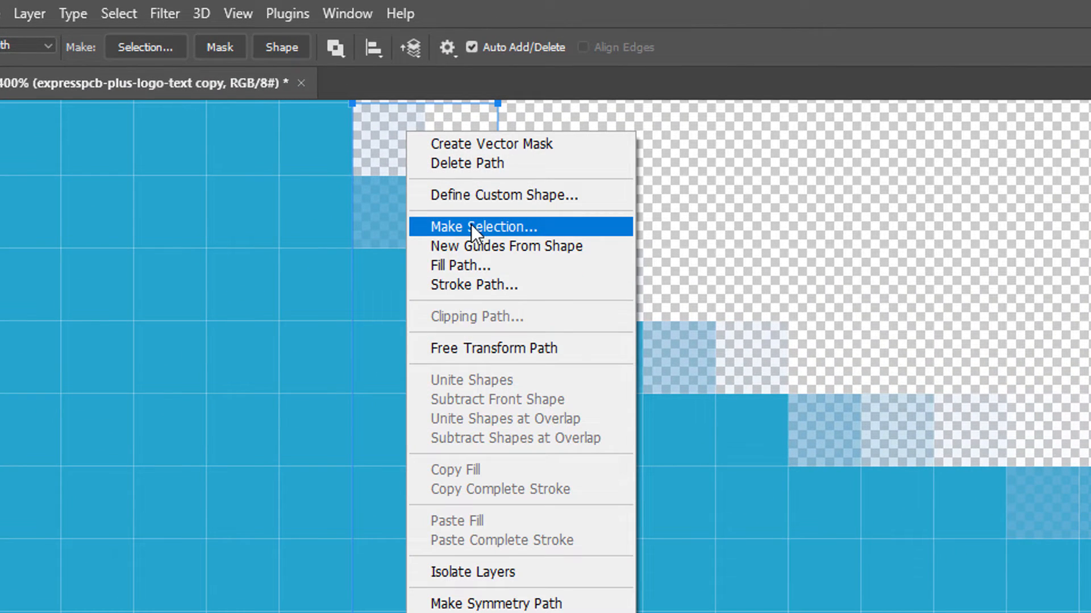
{"action": "left_click", "coordinate": [472, 227]}
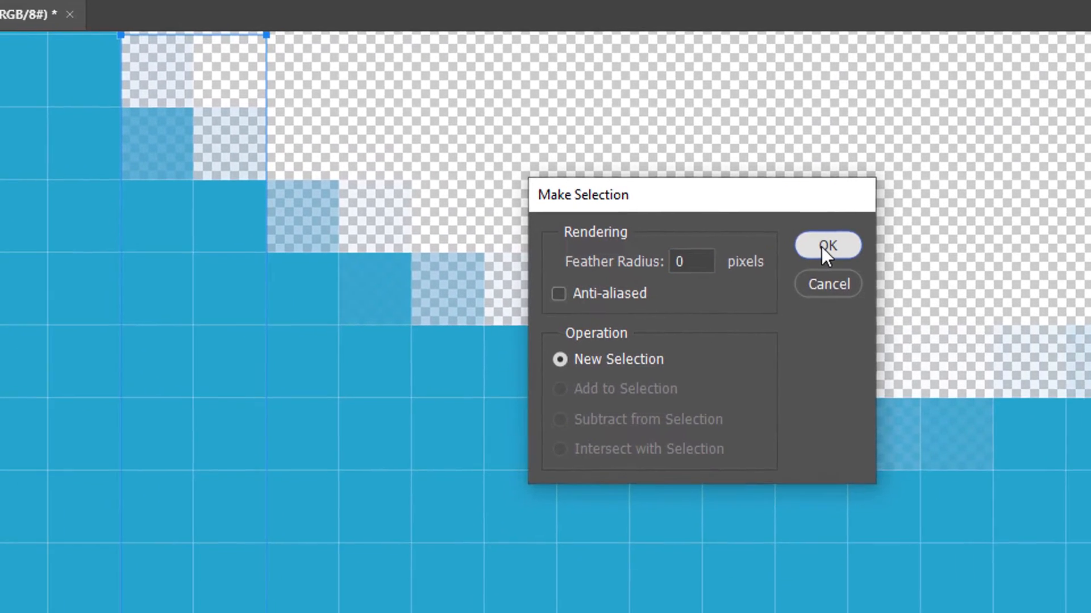
{"action": "left_click", "coordinate": [827, 245]}
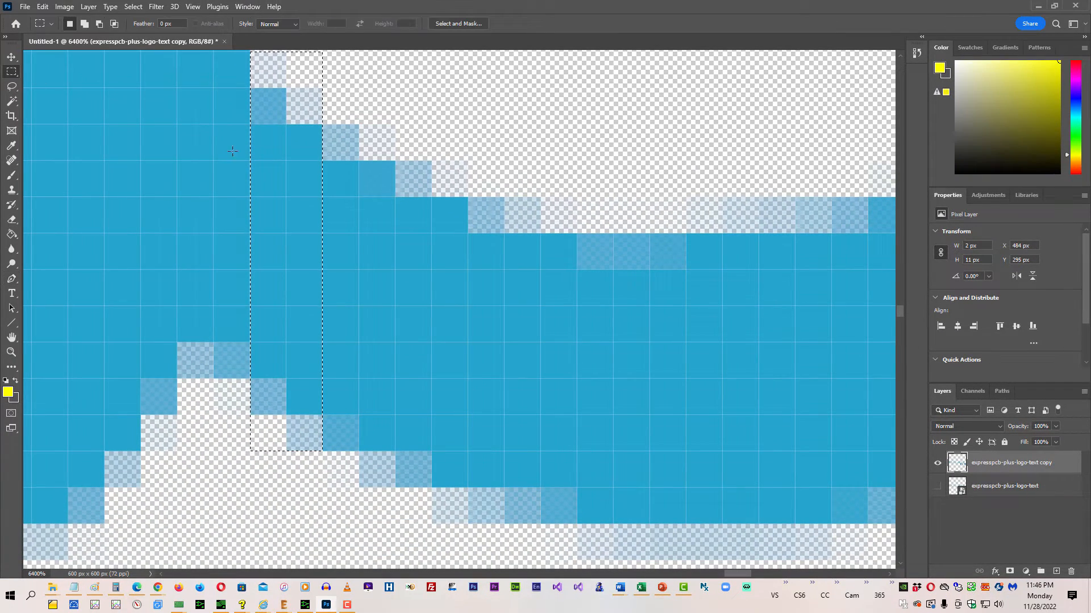
Step: Delete the selected 2 px wide strip across the final b's lower joint and clear the selection
{"action": "key", "text": "Delete"}
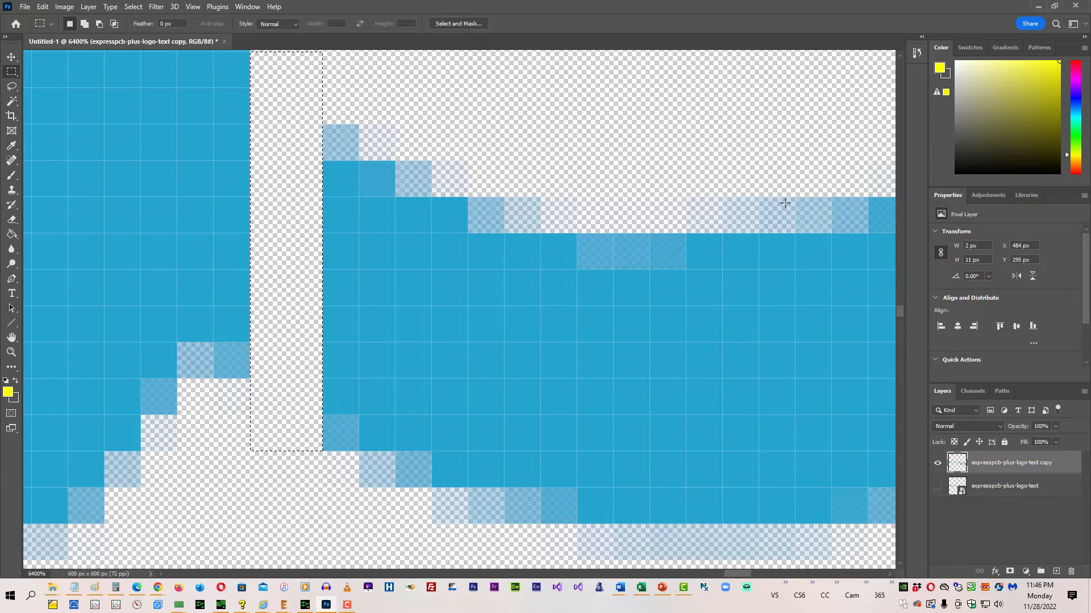
{"action": "mouse_move", "coordinate": [902, 310]}
{"action": "left_mouse_down"}
{"action": "mouse_move", "coordinate": [899, 287]}
{"action": "mouse_move", "coordinate": [900, 310]}
{"action": "left_mouse_up"}
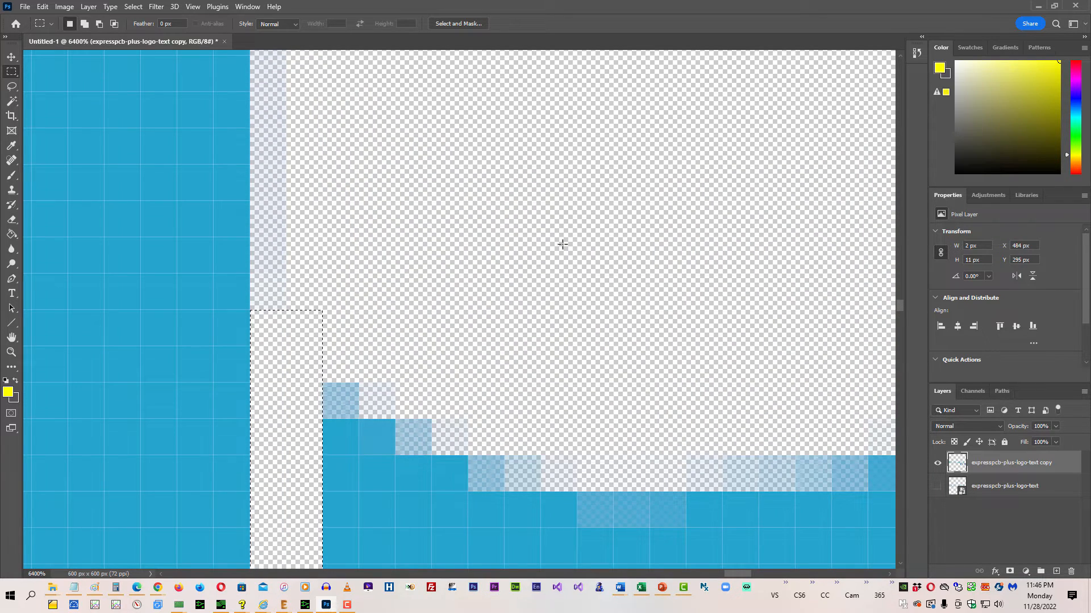
{"action": "key", "text": "ctrl+minus"}
{"action": "key", "text": "ctrl+minus"}
{"action": "key", "text": "ctrl+minus"}
{"action": "key", "text": "ctrl+minus"}
{"action": "key", "text": "ctrl+minus"}
{"action": "key", "text": "ctrl+minus"}
{"action": "key", "text": "ctrl+minus"}
{"action": "key", "text": "ctrl+minus"}
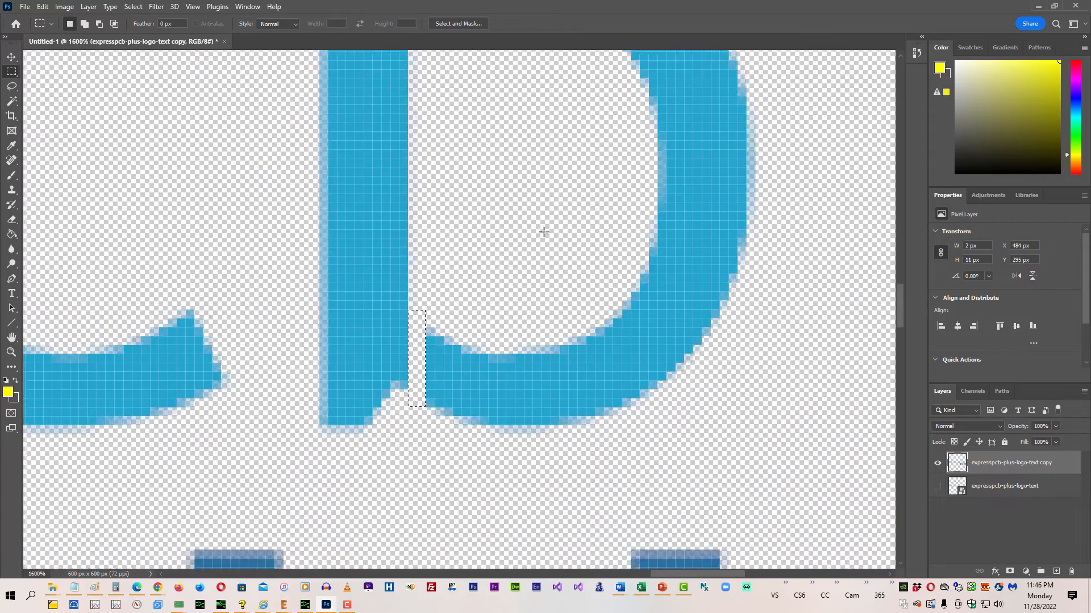
{"action": "key", "text": "ctrl+minus"}
{"action": "key", "text": "ctrl+minus"}
{"action": "key", "text": "ctrl+minus"}
{"action": "key", "text": "ctrl+minus"}
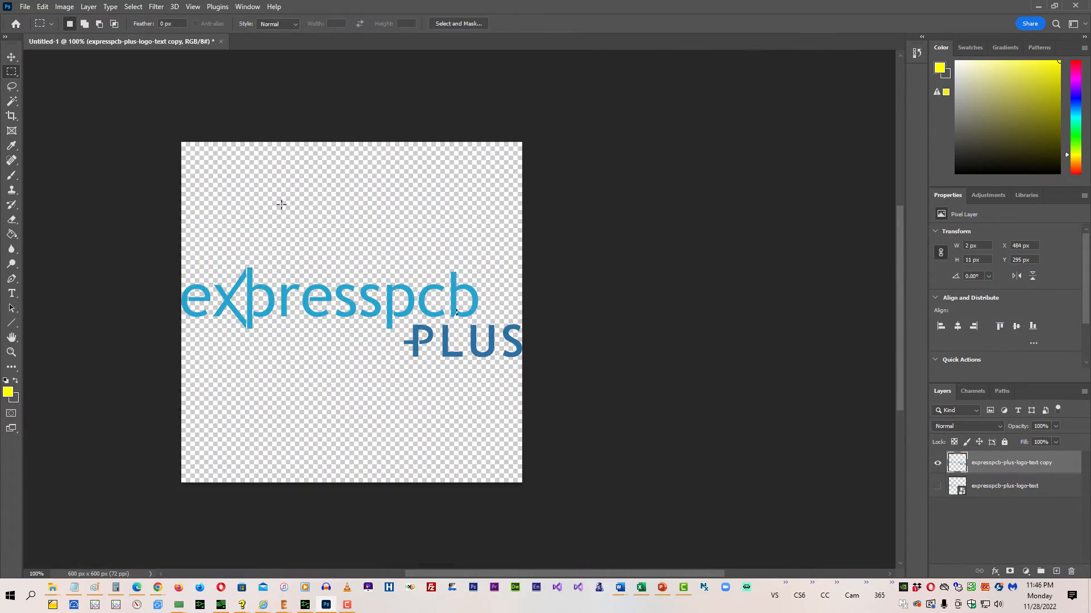
{"action": "left_click", "coordinate": [134, 7]}
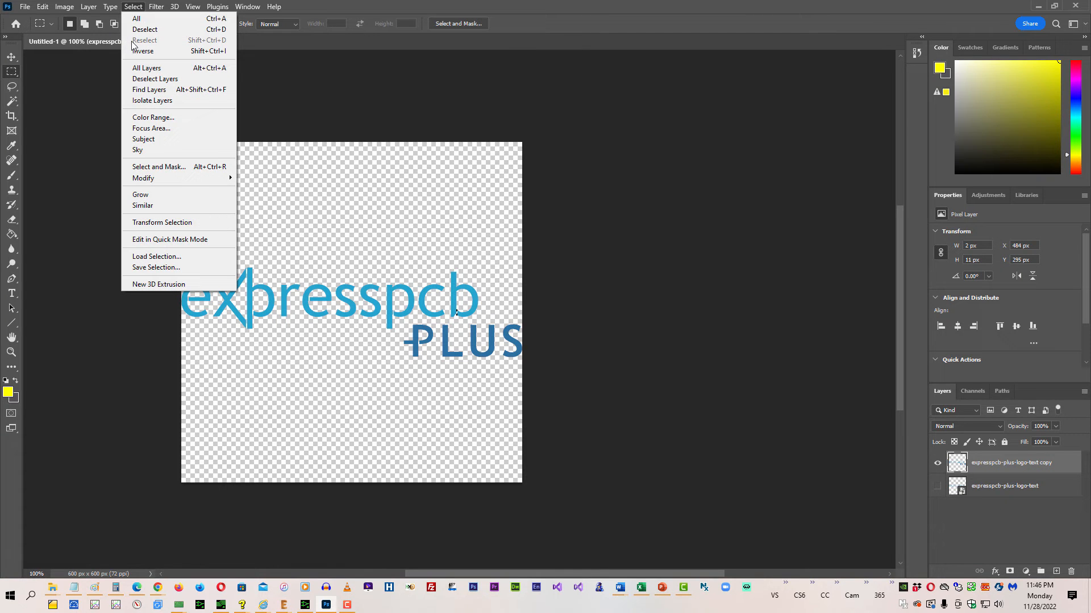
{"action": "left_click", "coordinate": [145, 29]}
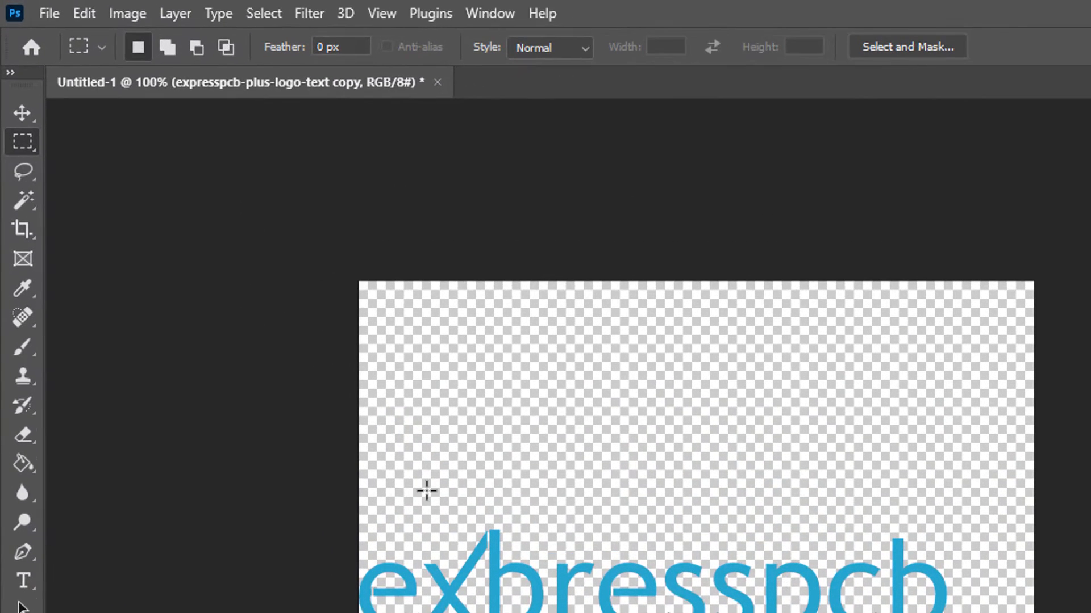
Step: Export the edited logo as a PNG, overwriting expresspcb-plus-logo-text_600X600_pcb.png in the demo_images folder
{"action": "left_click", "coordinate": [50, 13]}
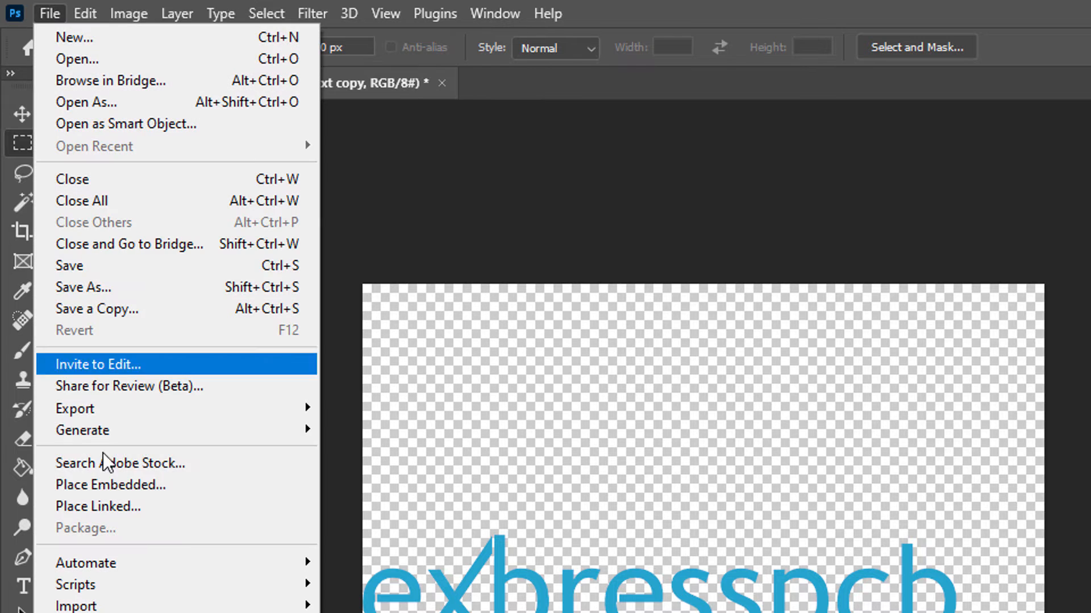
{"action": "mouse_move", "coordinate": [87, 409]}
{"action": "left_click", "coordinate": [361, 408]}
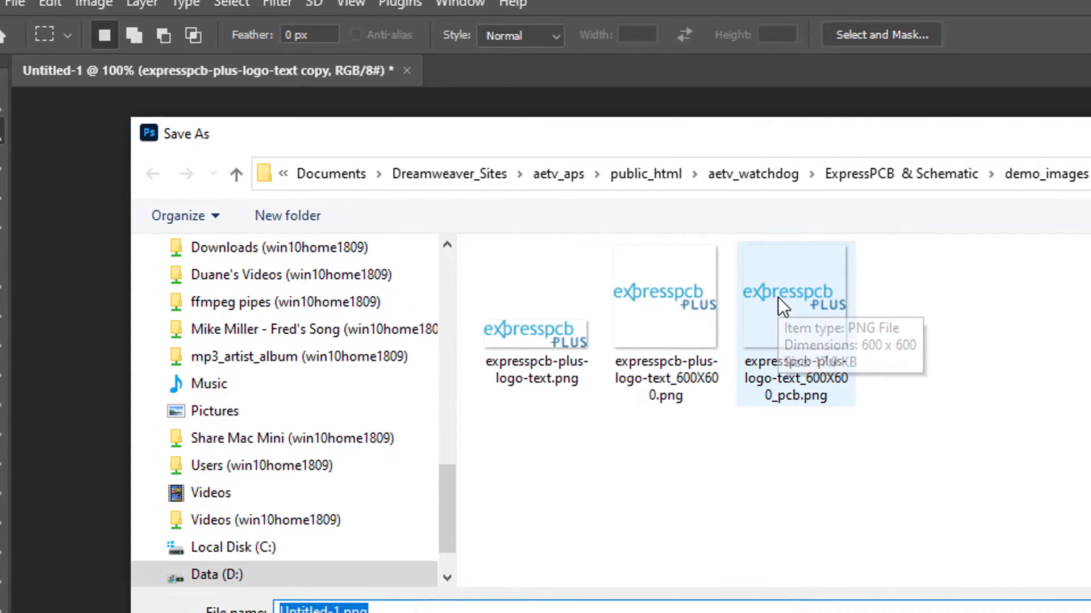
{"action": "left_click", "coordinate": [815, 324]}
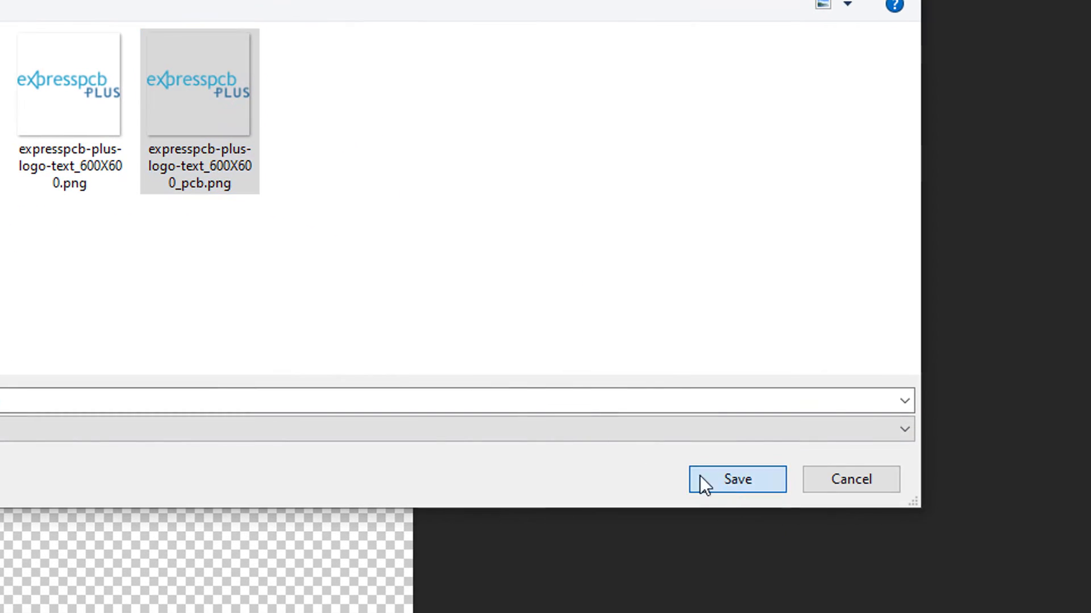
{"action": "left_click", "coordinate": [700, 479]}
{"action": "left_click", "coordinate": [560, 370]}
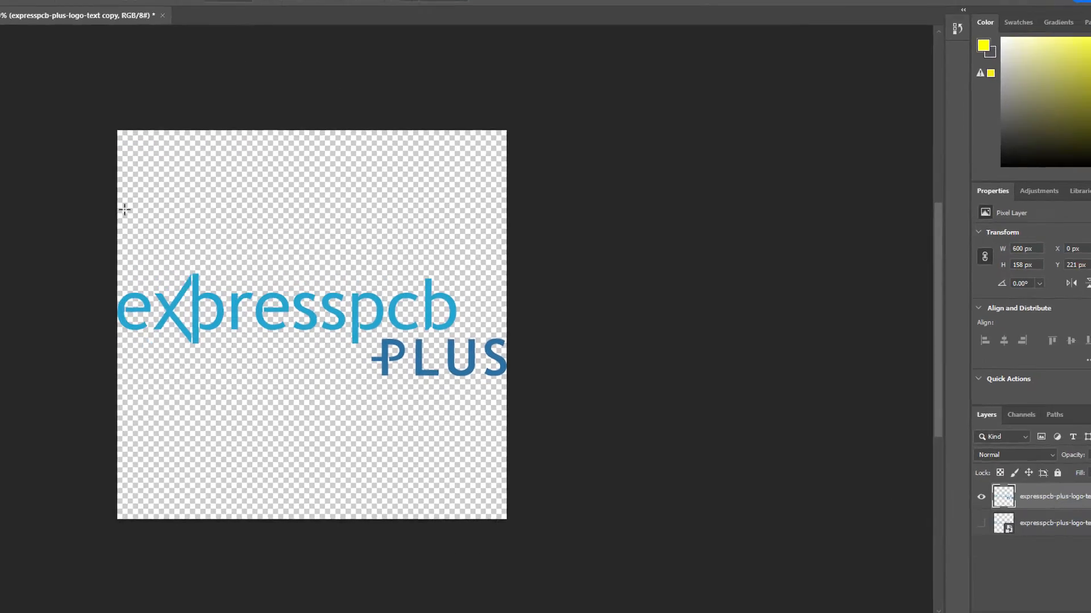
Step: In ExpressPCB Plus, move the filled-in logo polygon to the board's upper-left area at about X 8.3 mm, Y 58.6 mm and deselect it
{"action": "key", "text": "alt+Tab"}
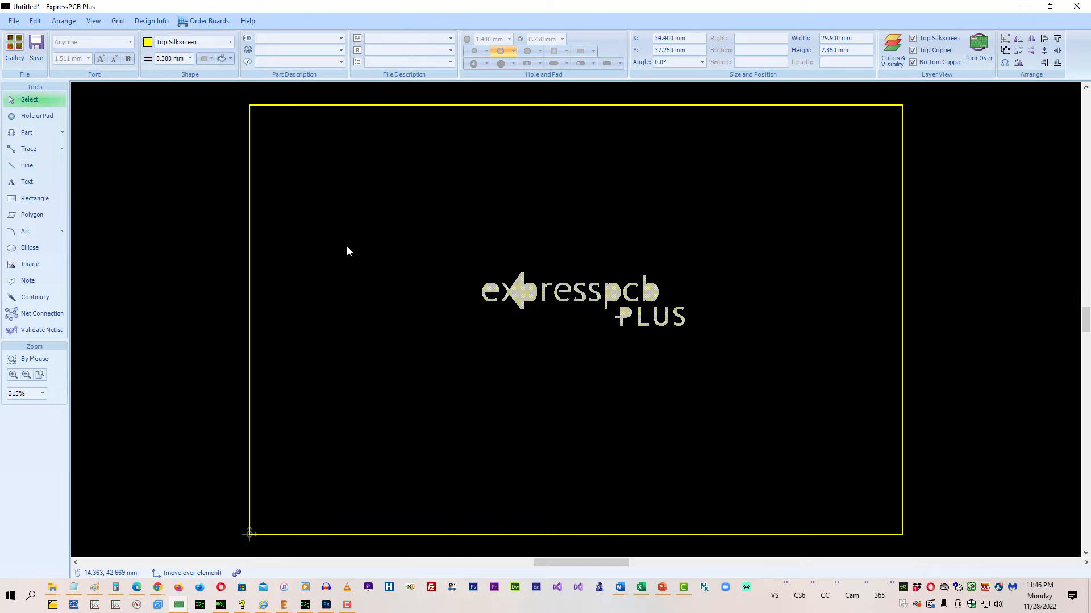
{"action": "left_click_drag", "start_coordinate": [458, 222], "coordinate": [707, 381]}
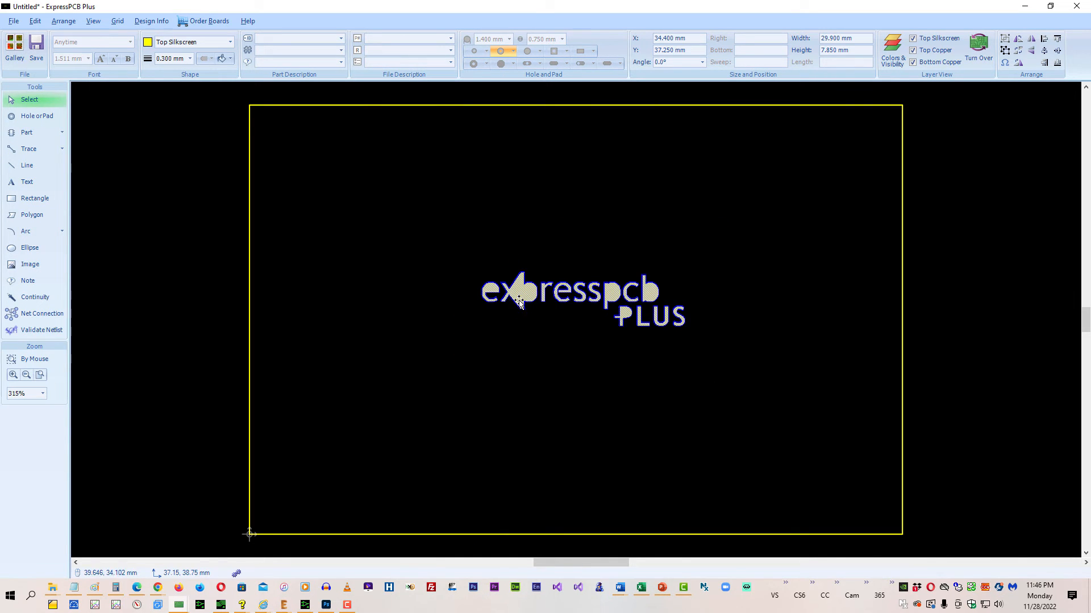
{"action": "left_click_drag", "start_coordinate": [531, 291], "coordinate": [355, 147]}
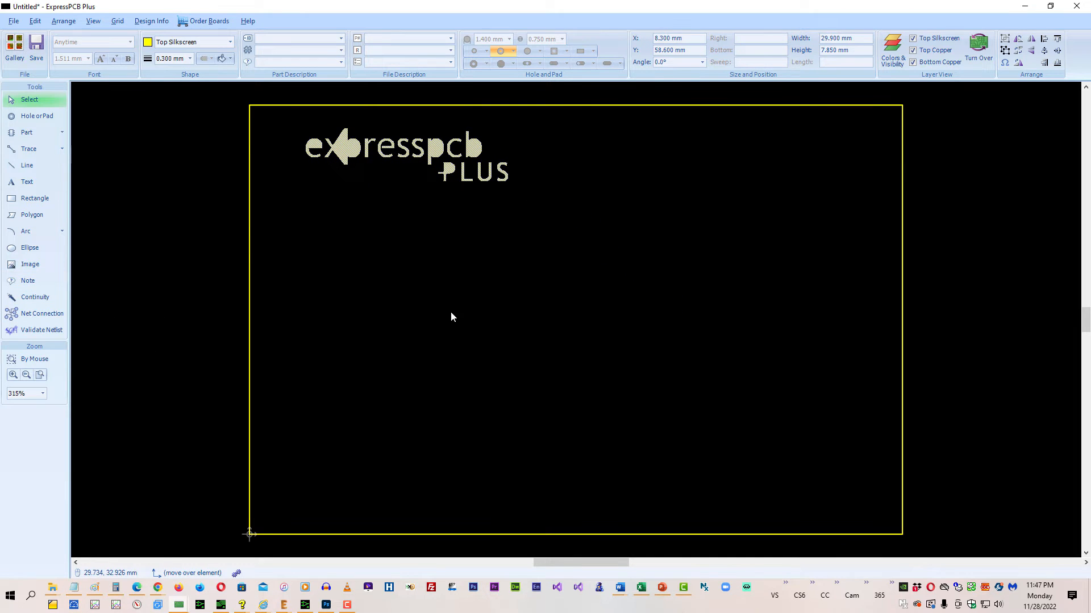
{"action": "left_click", "coordinate": [451, 314]}
Step: Insert the updated expresspcb-plus-logo-text_600X600_pcb.png near the middle of the board at about X 39.15 mm, Y 40.25 mm
{"action": "left_click", "coordinate": [29, 265]}
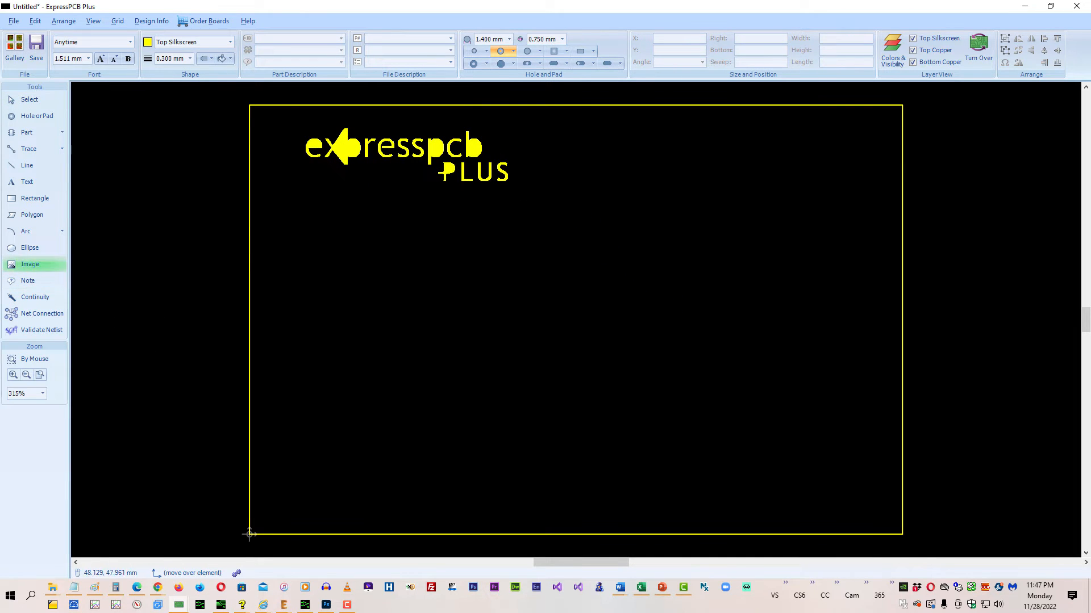
{"action": "left_click", "coordinate": [516, 268]}
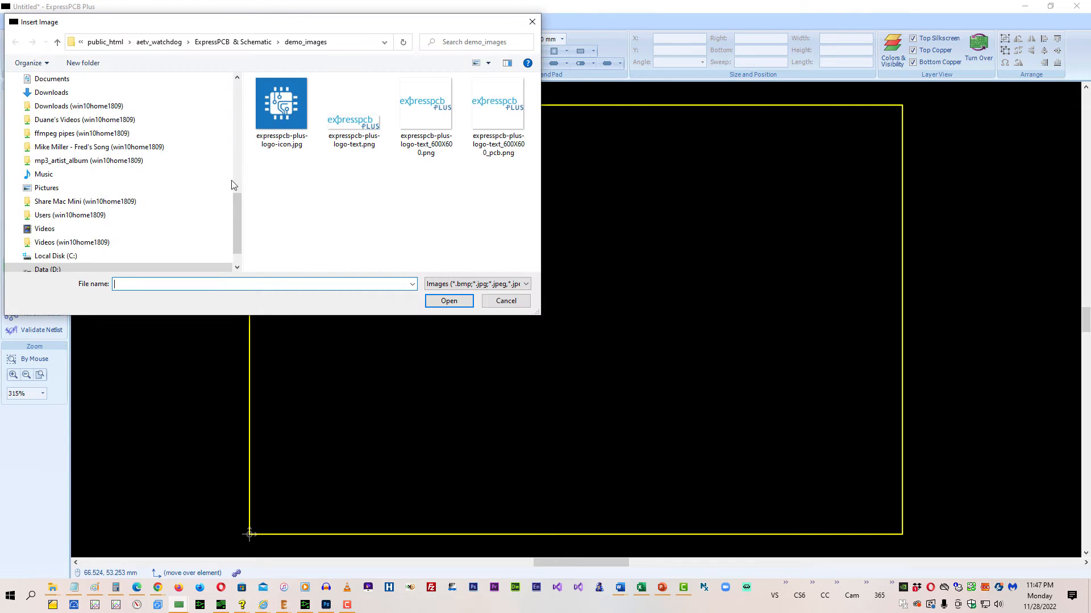
{"action": "double_click", "coordinate": [499, 97]}
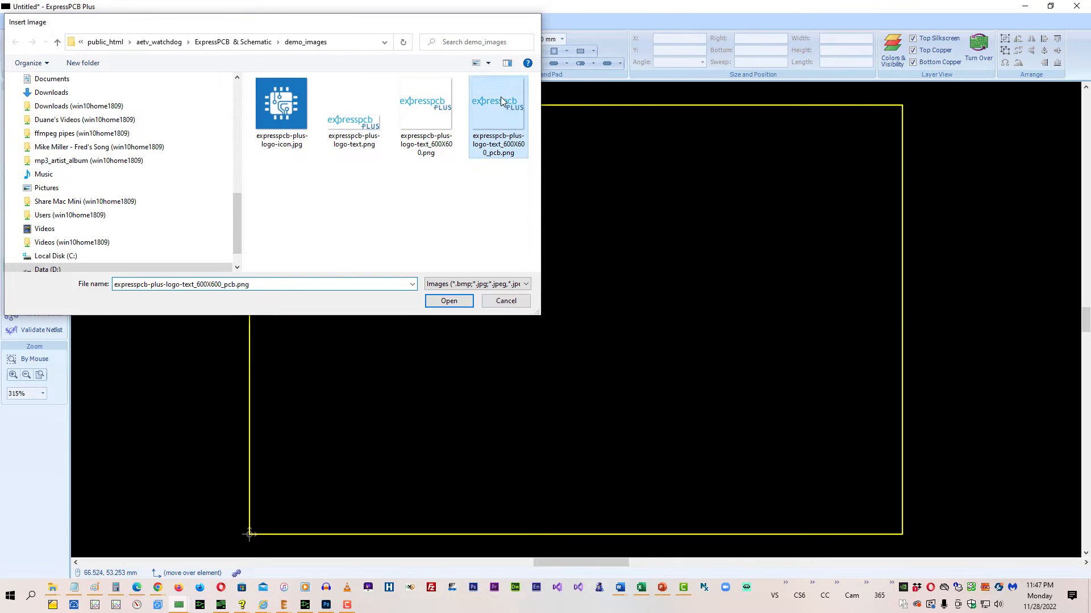
Step: Resize the newly inserted logo image to 30 mm wide and 30 mm high and convert it to a polygon
{"action": "left_click", "coordinate": [862, 39]}
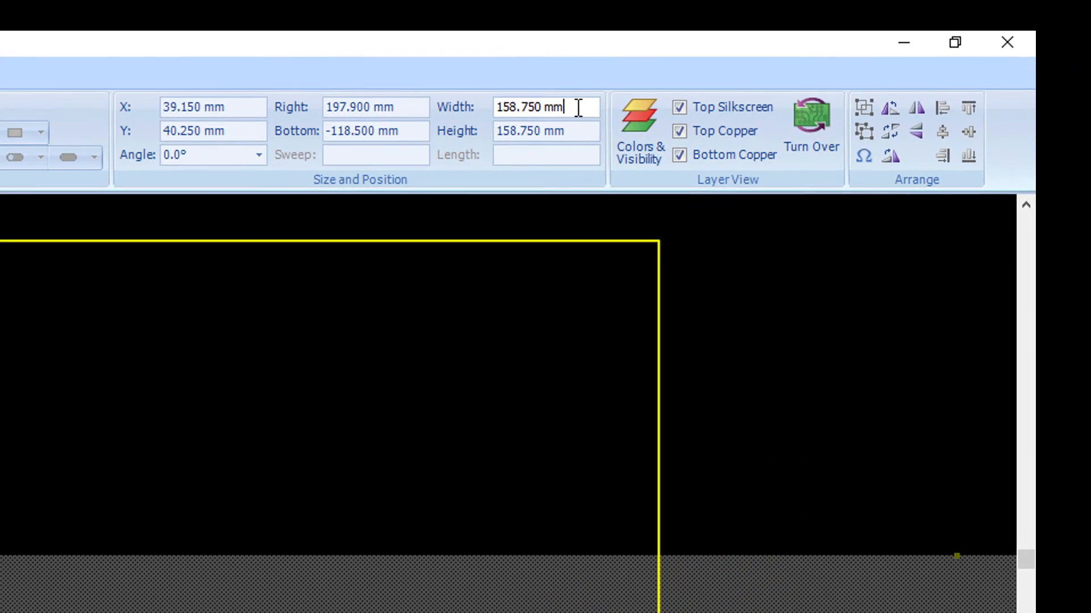
{"action": "triple_click", "coordinate": [719, 73]}
{"action": "type", "text": "30"}
{"action": "key", "text": "Tab"}
{"action": "type", "text": "30"}
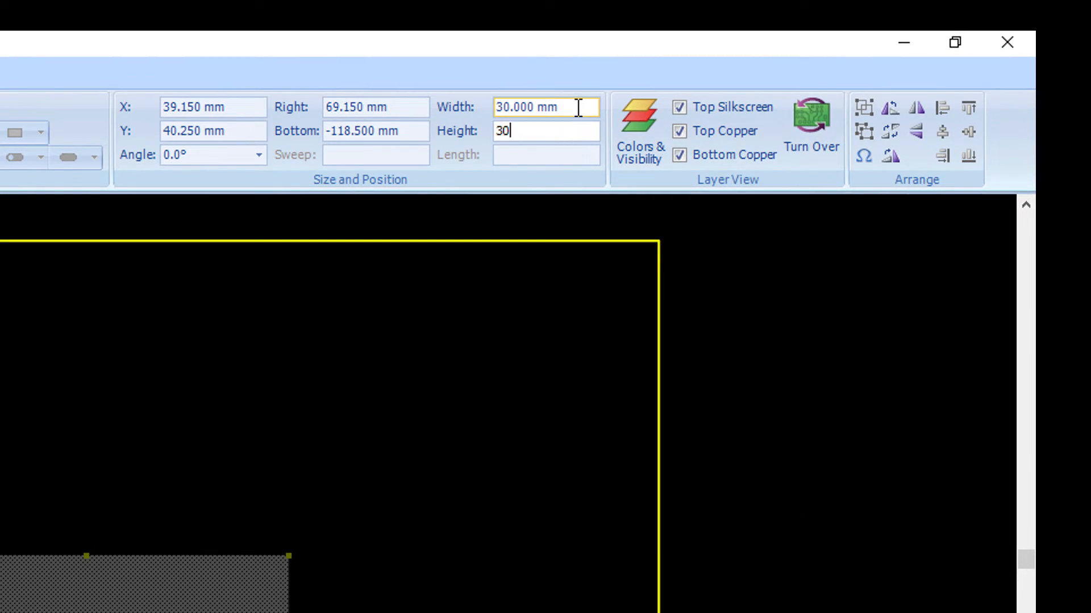
{"action": "triple_click", "coordinate": [578, 107]}
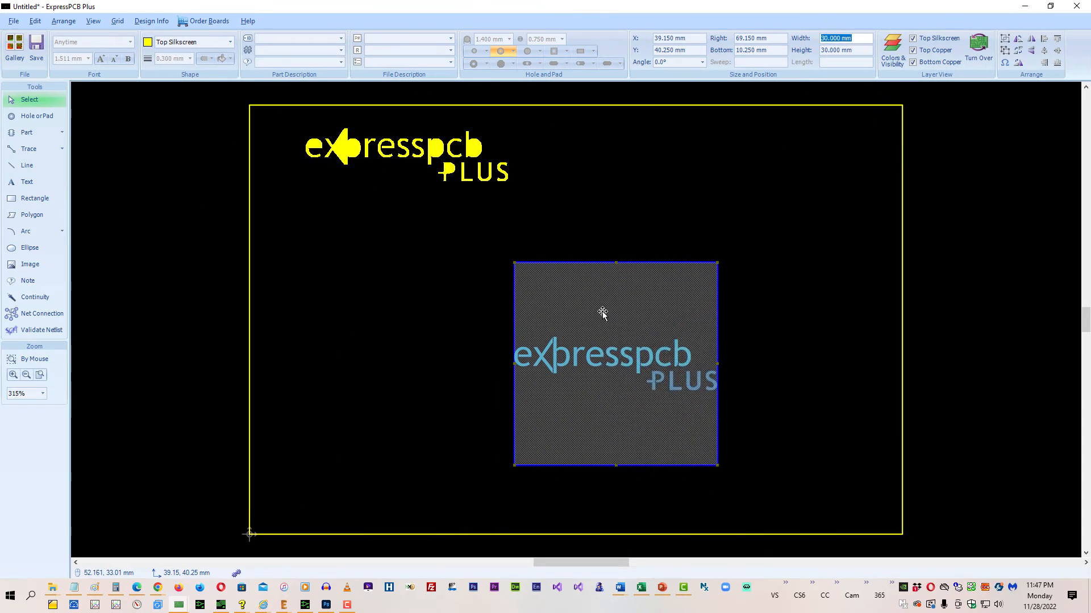
{"action": "right_click", "coordinate": [602, 312]}
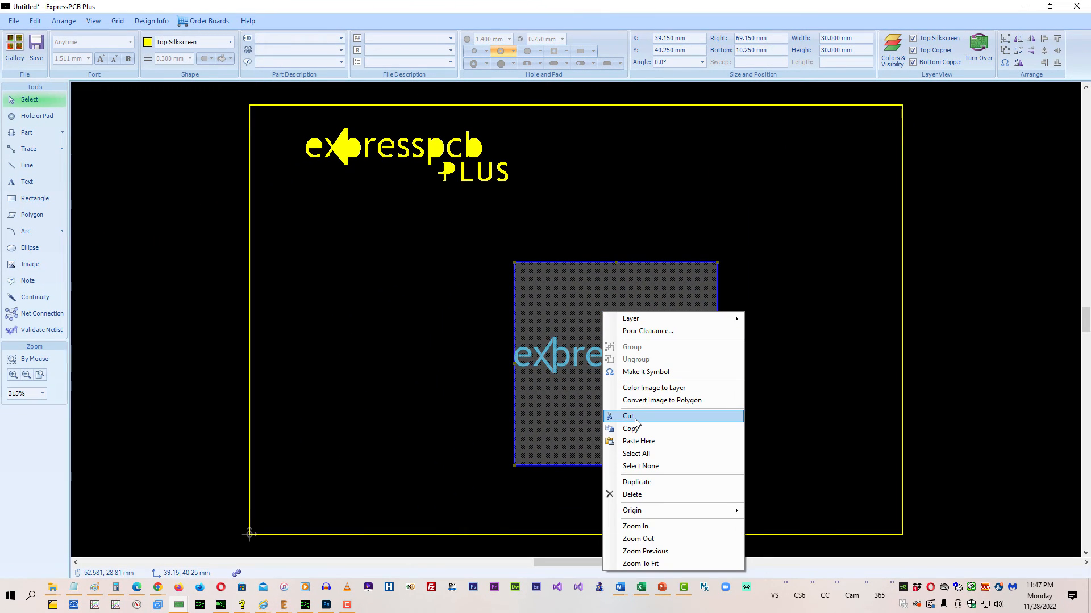
{"action": "left_click", "coordinate": [645, 400]}
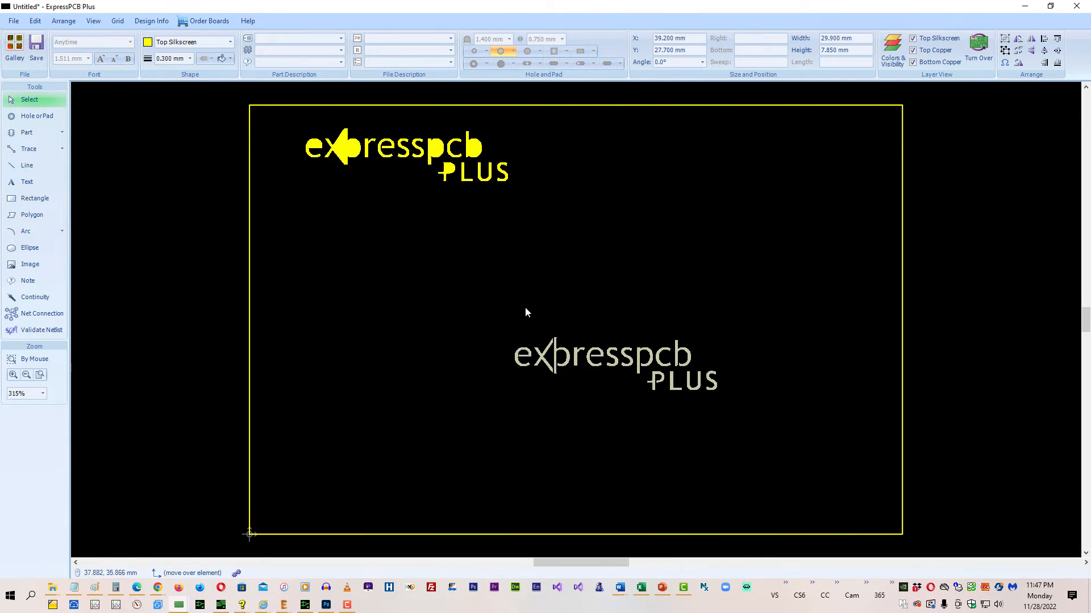
Step: Move the new logo polygon directly below the first logo in the board's upper-left area and deselect it
{"action": "left_click", "coordinate": [462, 303]}
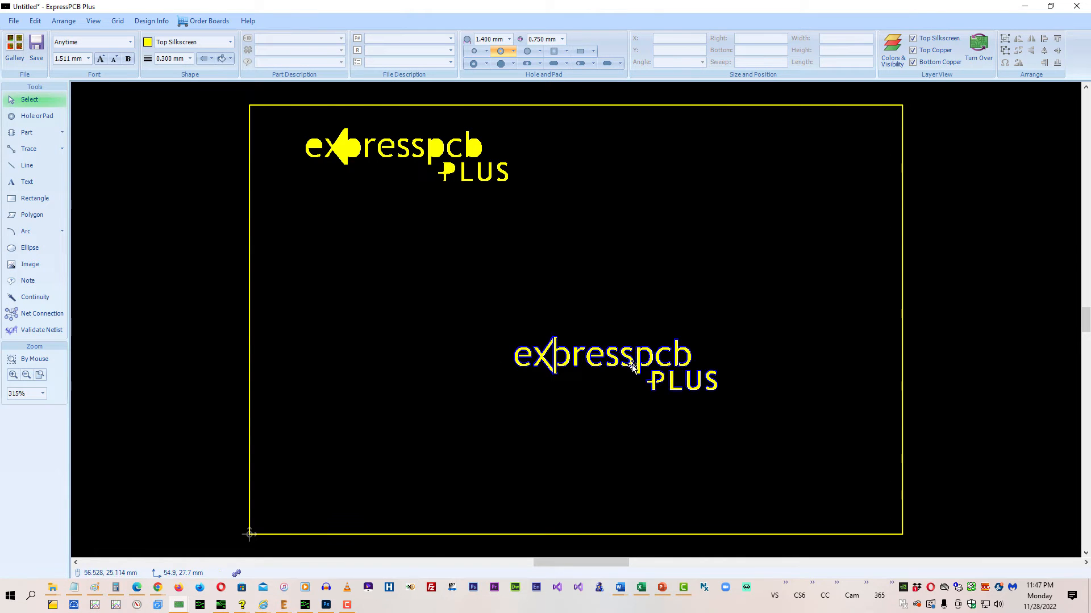
{"action": "left_click_drag", "start_coordinate": [632, 366], "coordinate": [405, 221]}
{"action": "left_click", "coordinate": [438, 293]}
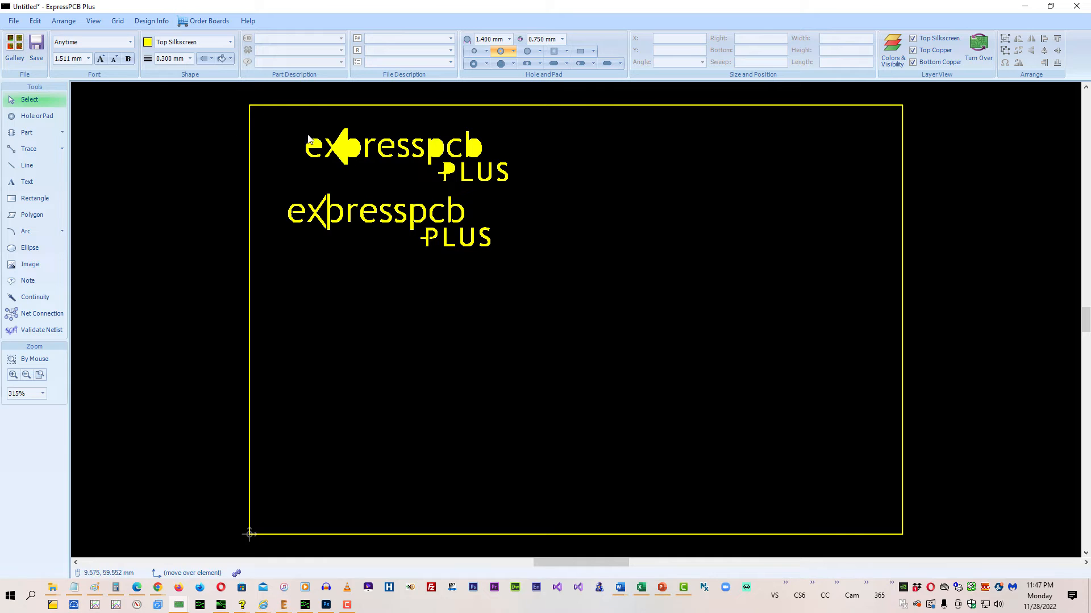
{"action": "left_click", "coordinate": [332, 236]}
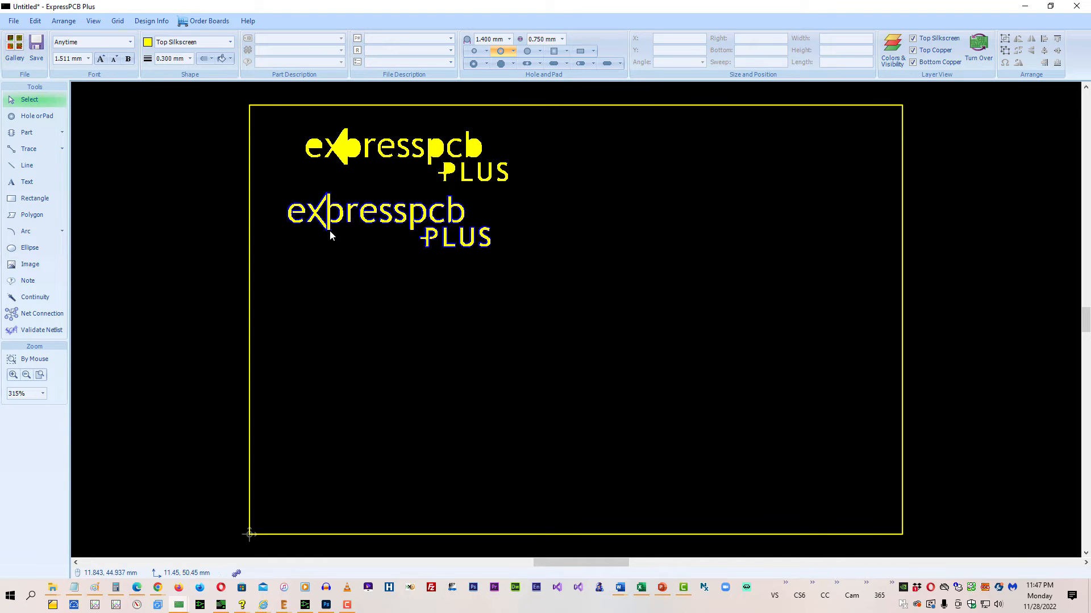
Step: In Photoshop, place expresspcb-plus-logo-icon.jpg from the demo_images folder at 100% scale in the centre of the 600 x 600 px document
{"action": "key", "text": "alt+Tab"}
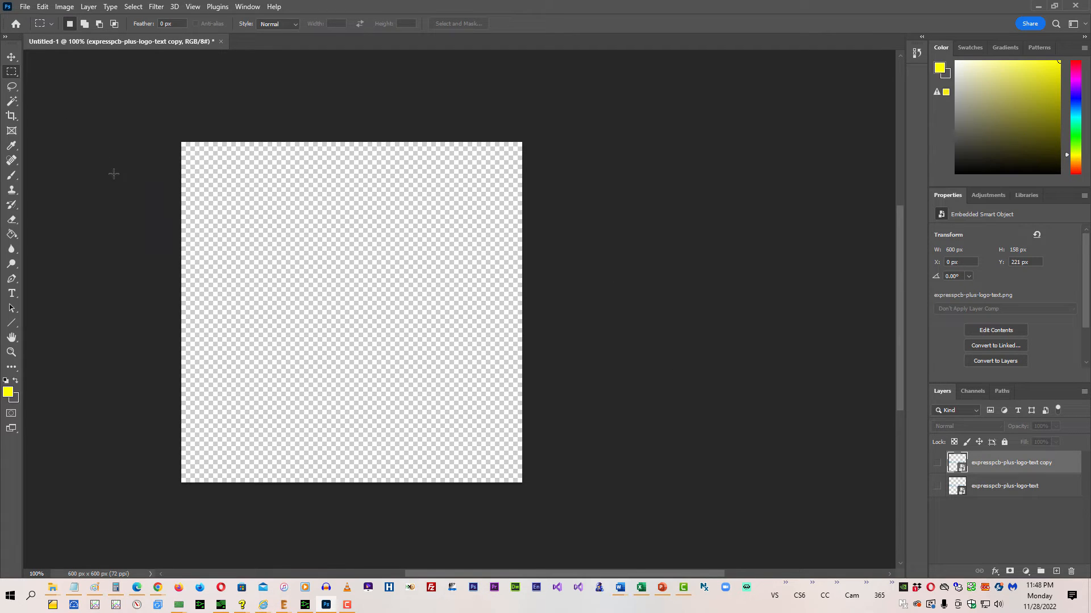
{"action": "key", "text": "alt+Tab"}
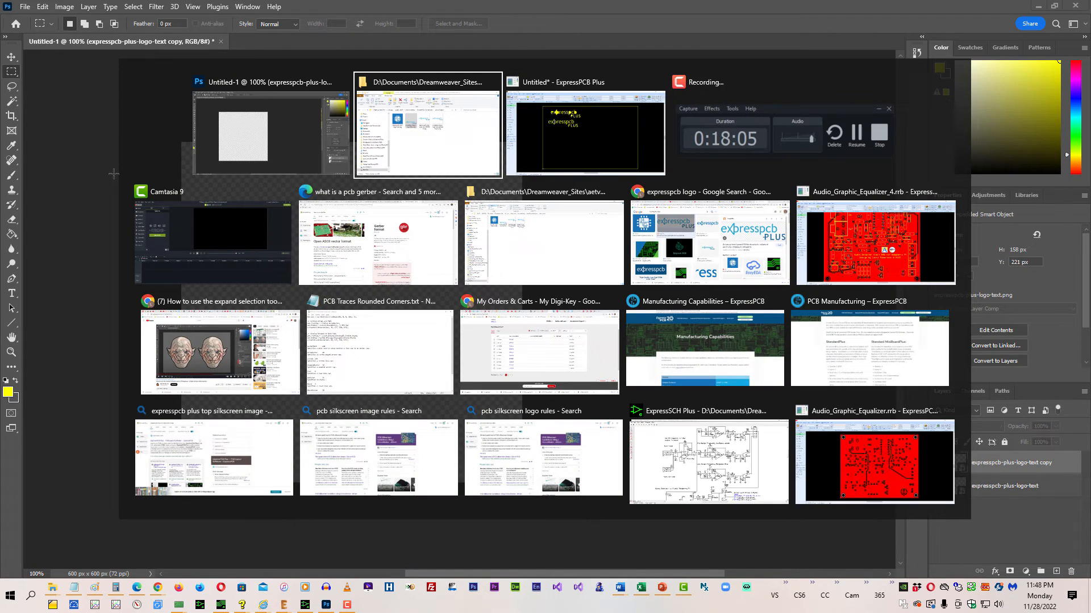
{"action": "key", "text": "alt+Tab"}
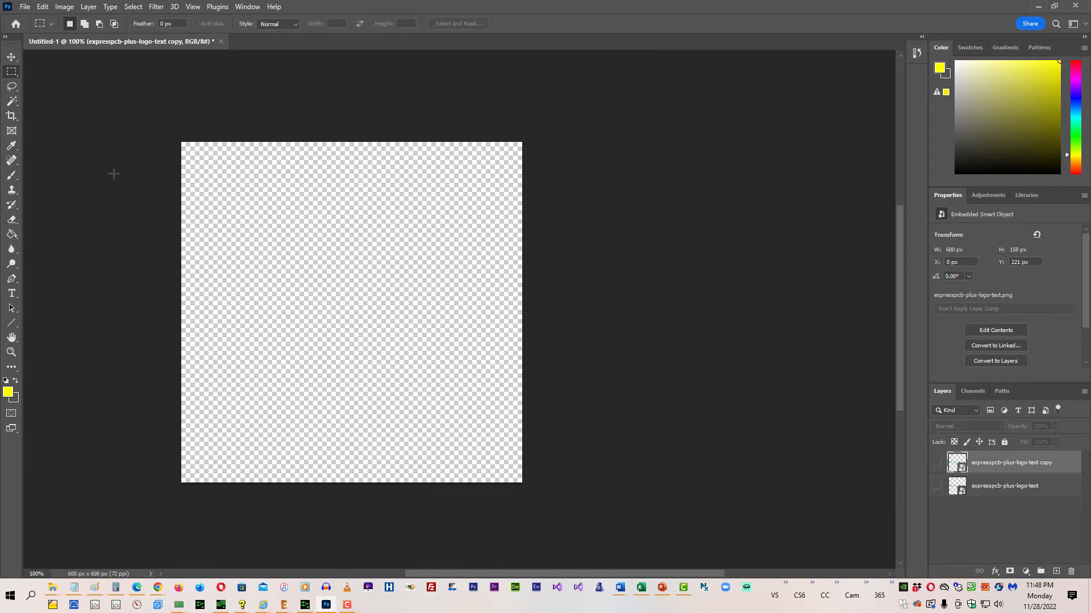
{"action": "left_click", "coordinate": [23, 10]}
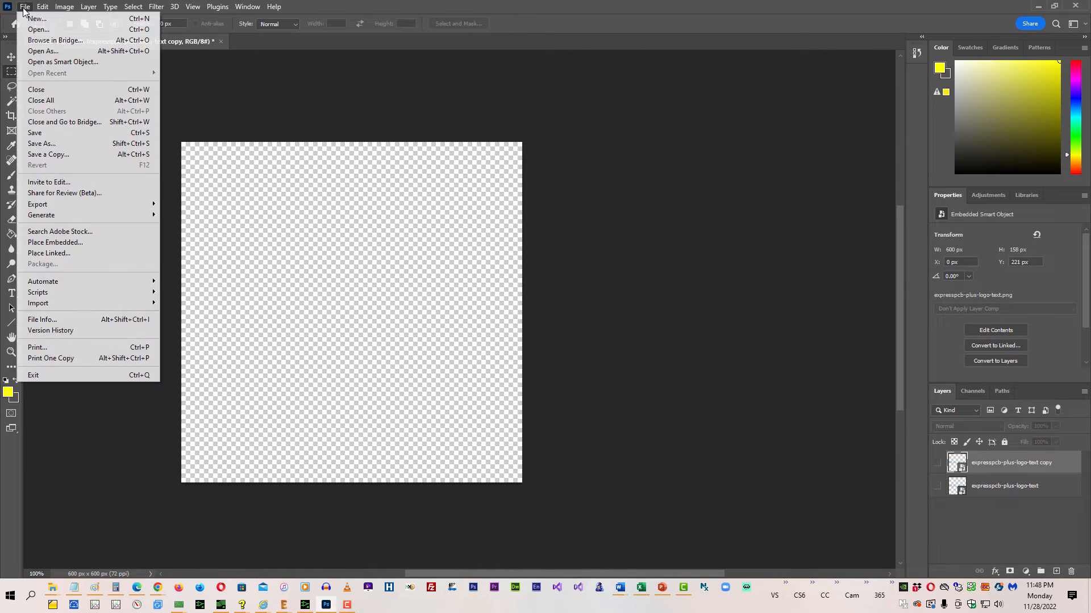
{"action": "left_click", "coordinate": [23, 10]}
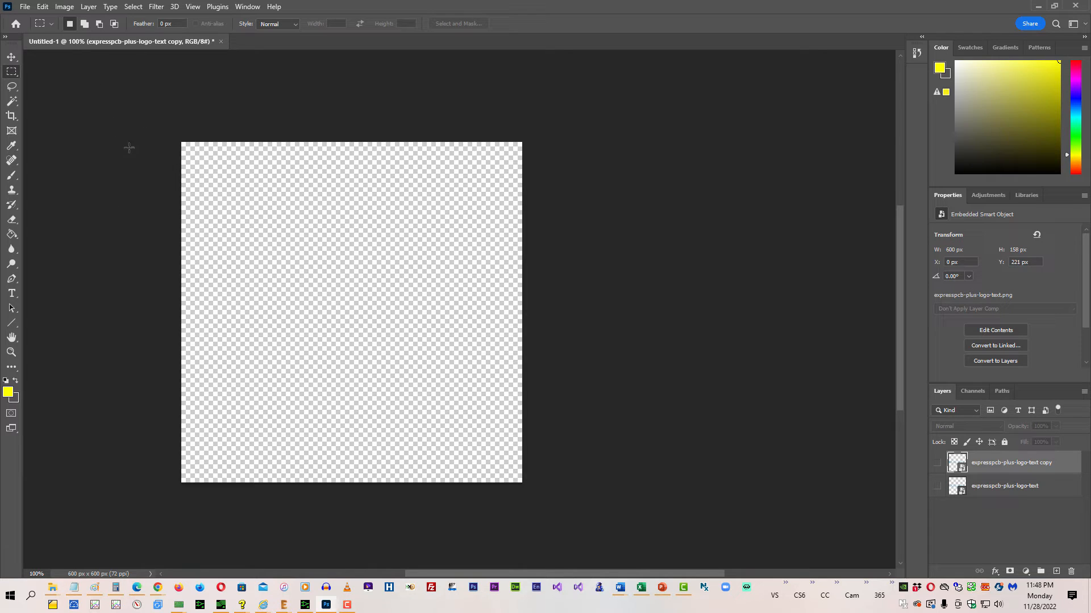
{"action": "key", "text": "alt+Tab"}
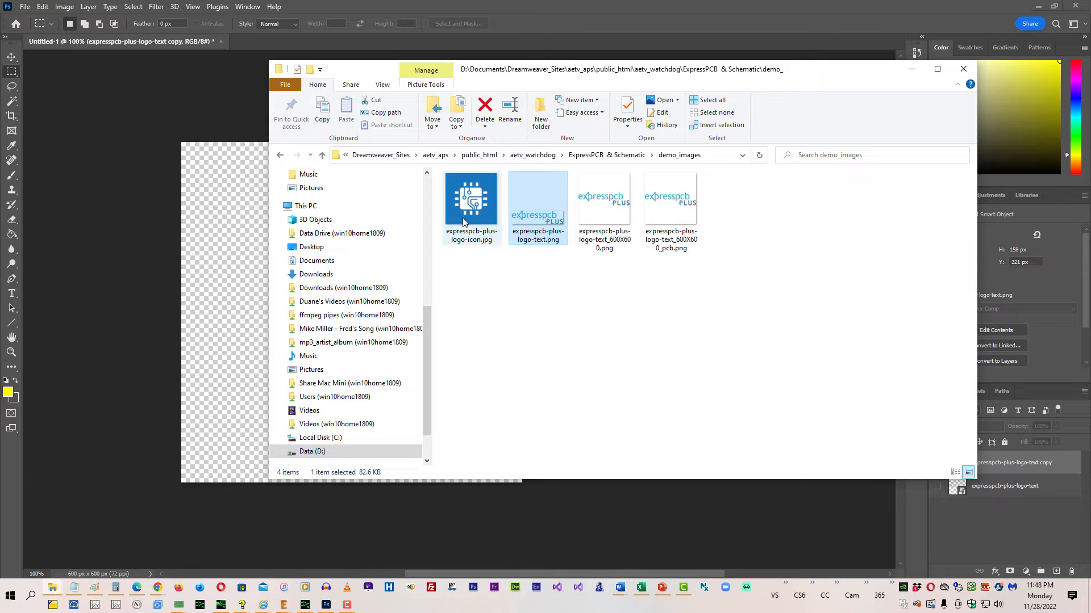
{"action": "left_click", "coordinate": [471, 196]}
{"action": "left_click_drag", "start_coordinate": [276, 227], "coordinate": [192, 256]}
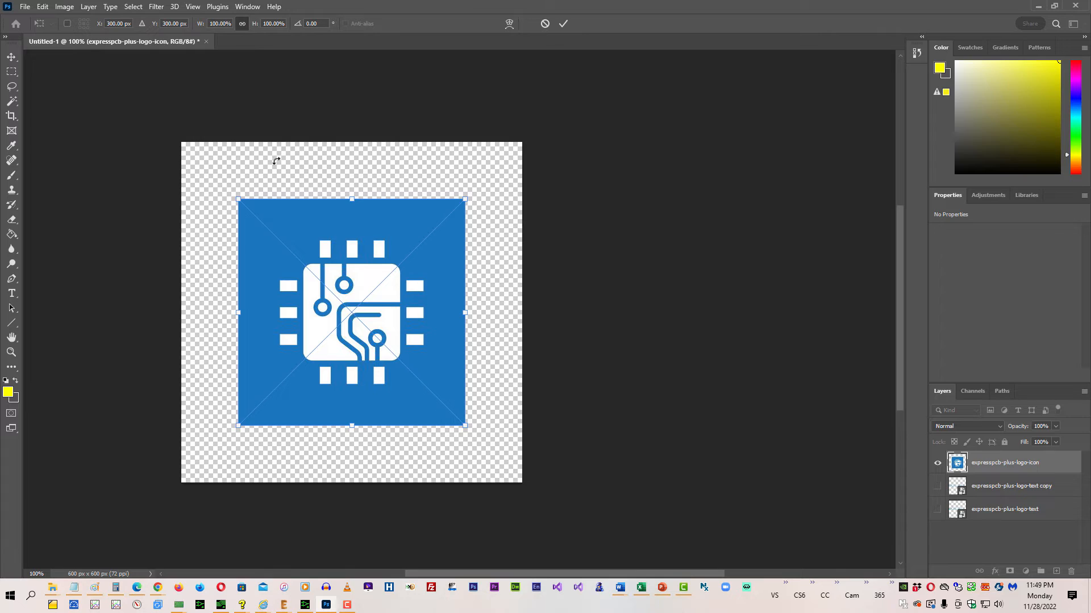
{"action": "key", "text": "Return"}
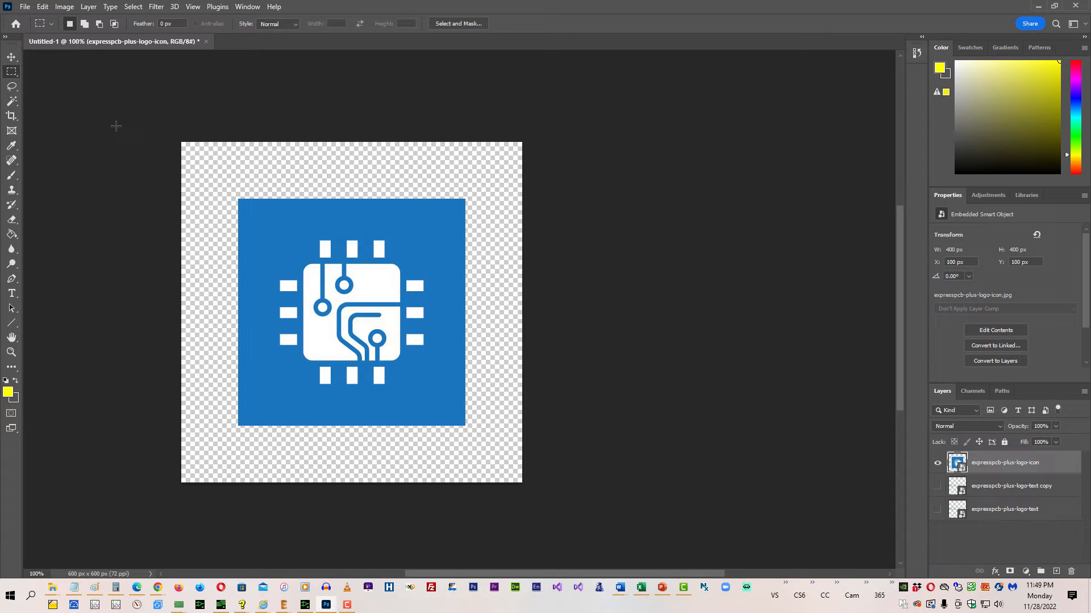
Step: Switch to ExpressPCB Plus and insert expresspcb-plus-logo-icon.jpg from the demo_images folder on the board at about X 21.15 mm, Y 28.55 mm
{"action": "key", "text": "alt+Tab"}
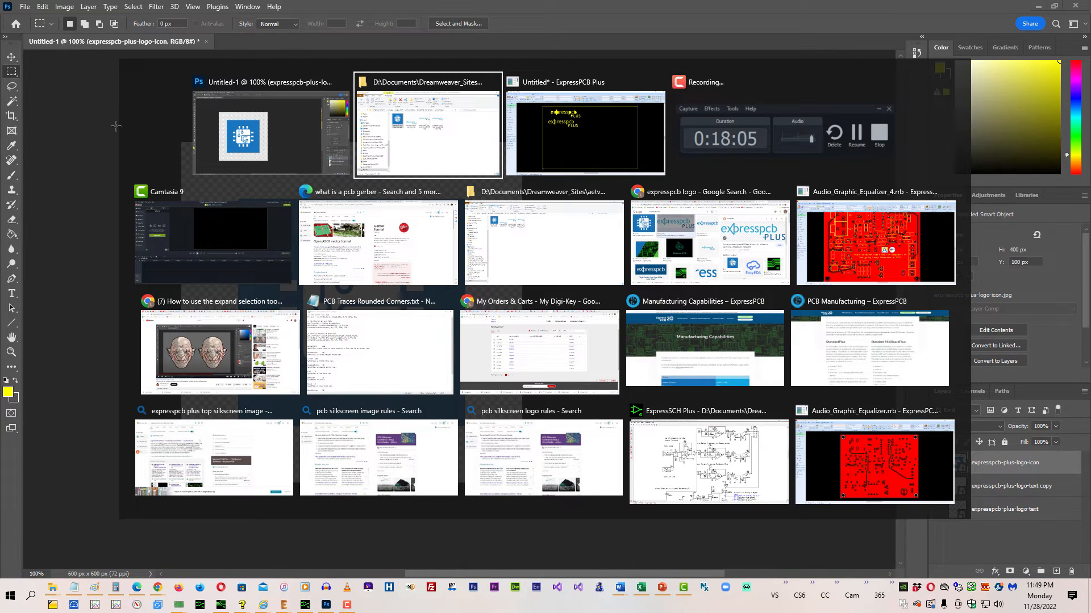
{"action": "key", "text": "alt+Tab"}
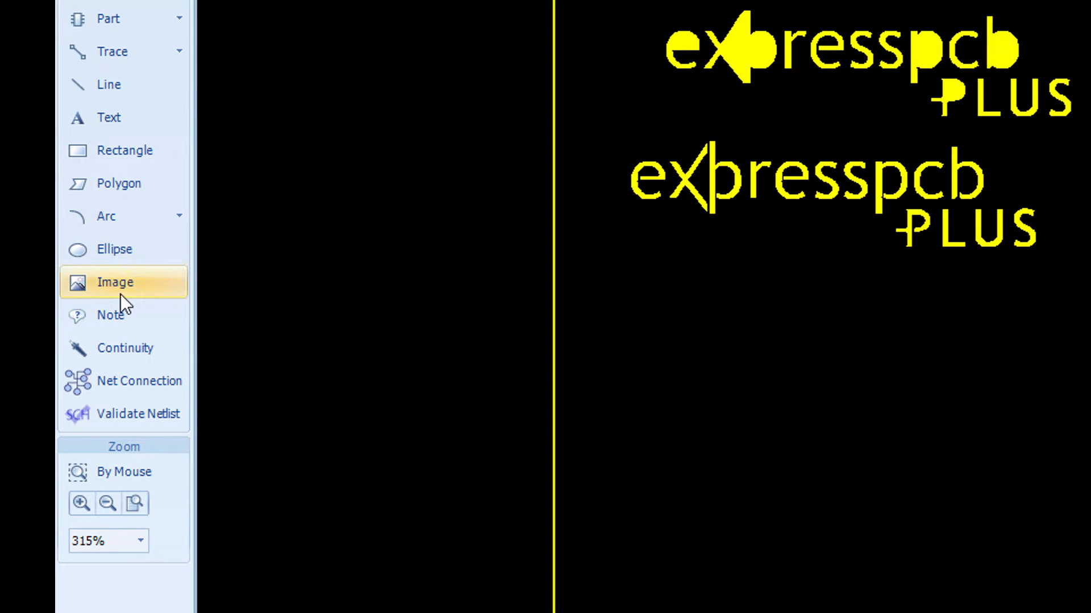
{"action": "left_click", "coordinate": [100, 284]}
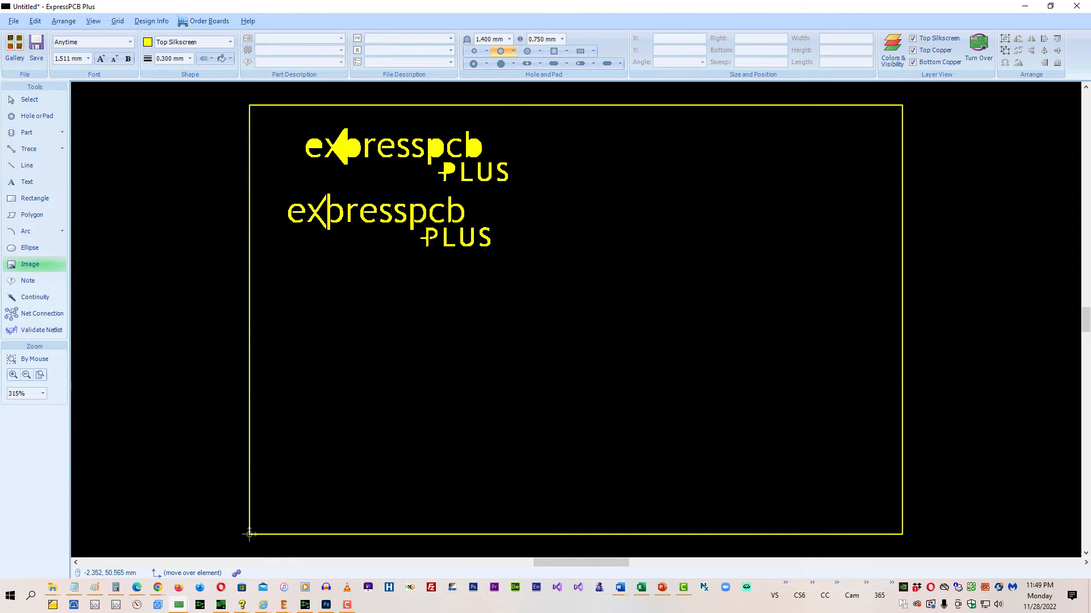
{"action": "left_click", "coordinate": [396, 345]}
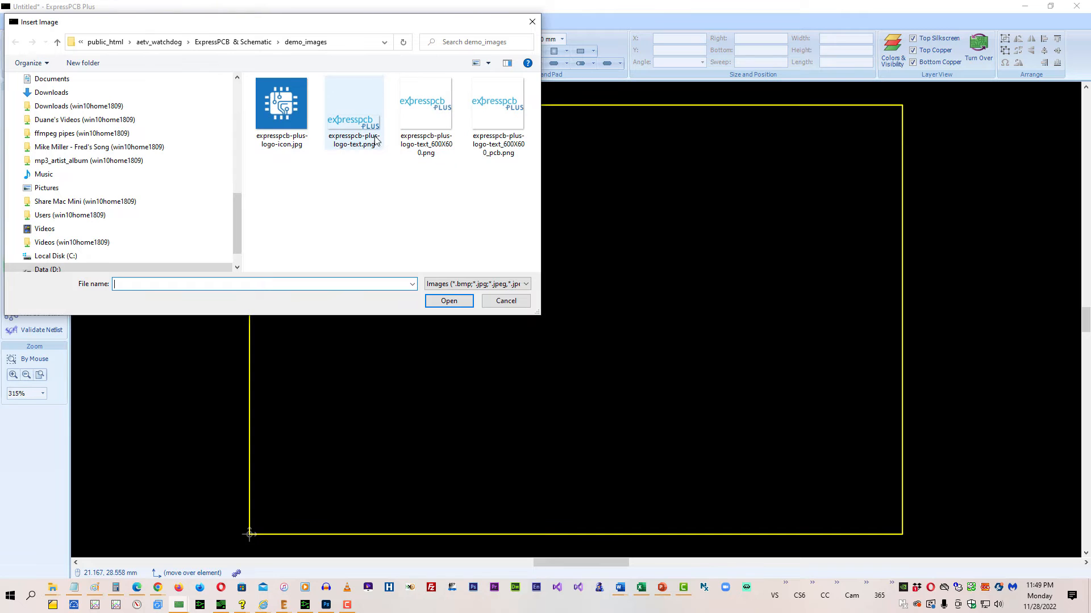
{"action": "double_click", "coordinate": [282, 109]}
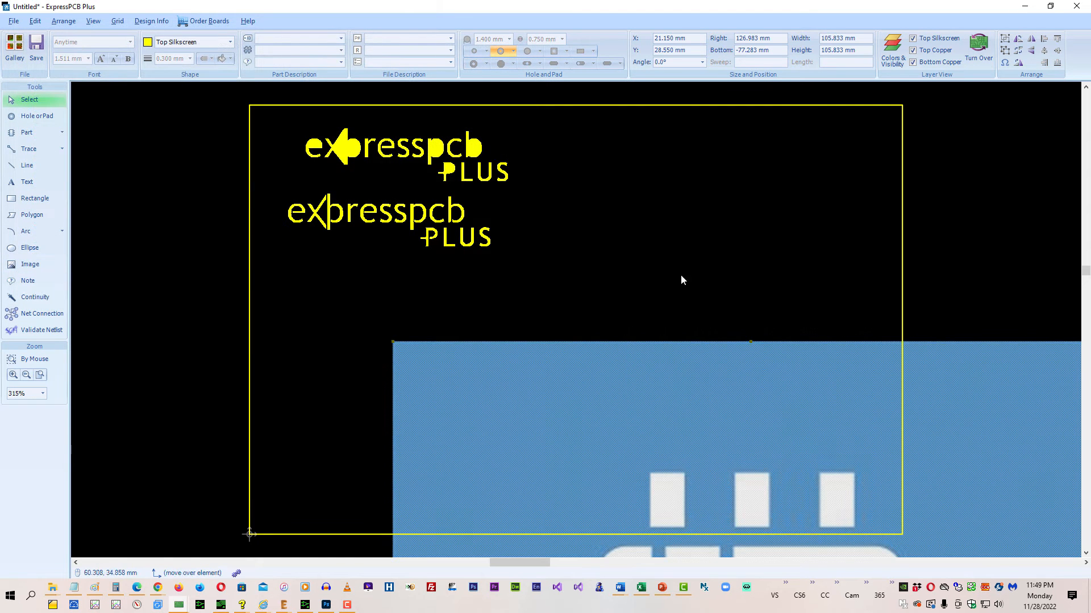
Step: Set the inserted icon image's width and height to 30 mm each
{"action": "left_click", "coordinate": [832, 39]}
{"action": "key", "text": "ctrl+a"}
{"action": "type", "text": "30"}
{"action": "key", "text": "Tab"}
{"action": "type", "text": "3"}
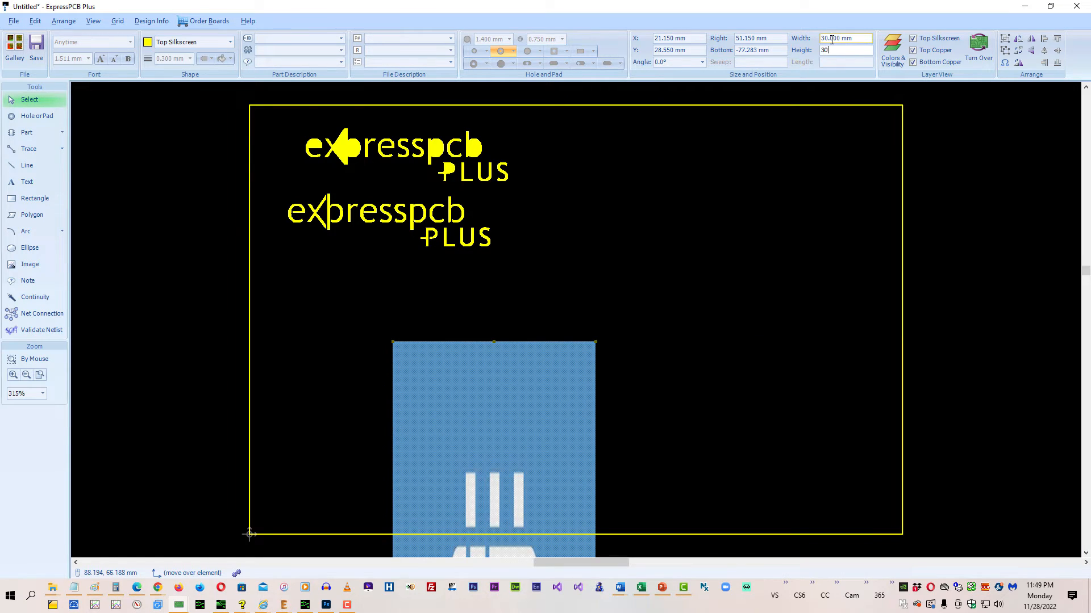
{"action": "type", "text": "0"}
{"action": "key", "text": "Tab"}
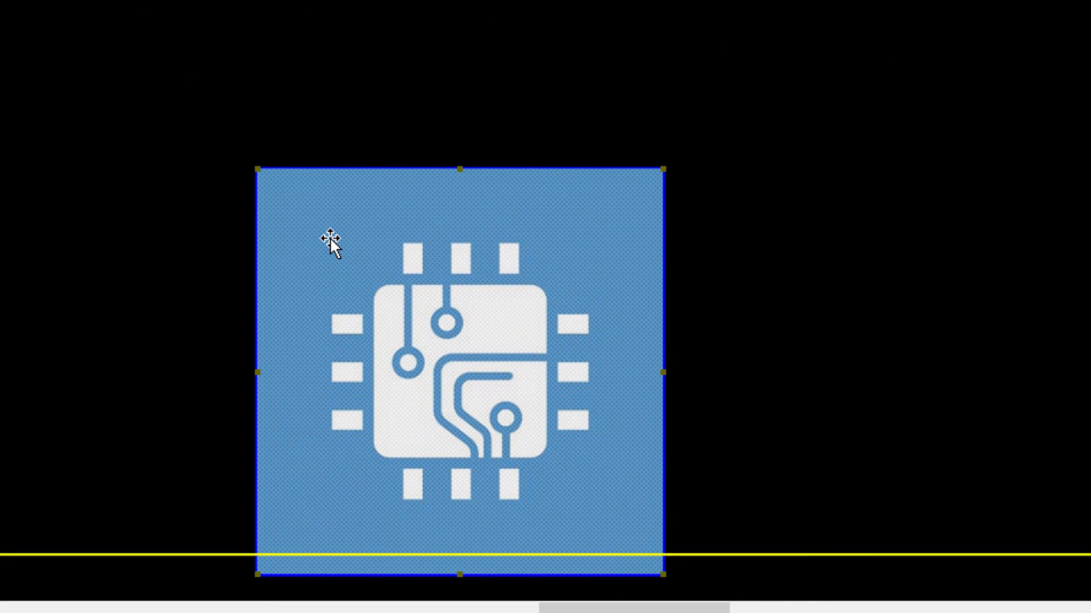
Step: Move the icon image up inside the board outline below the two text logos, convert it to a polygon and deselect it
{"action": "left_click_drag", "start_coordinate": [329, 237], "coordinate": [176, 111]}
{"action": "right_click", "coordinate": [196, 120]}
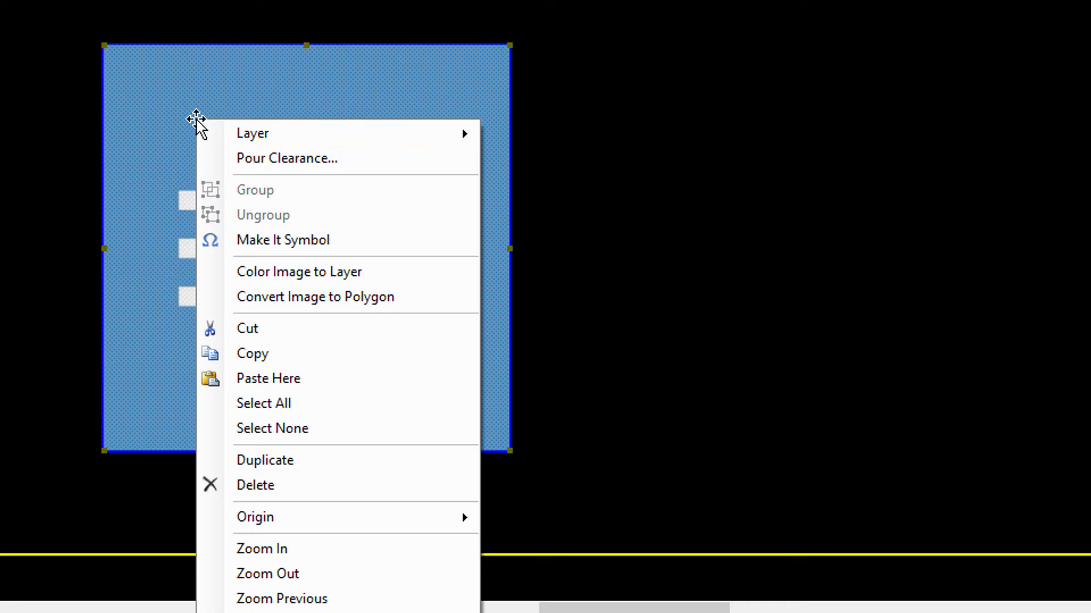
{"action": "left_click", "coordinate": [259, 311]}
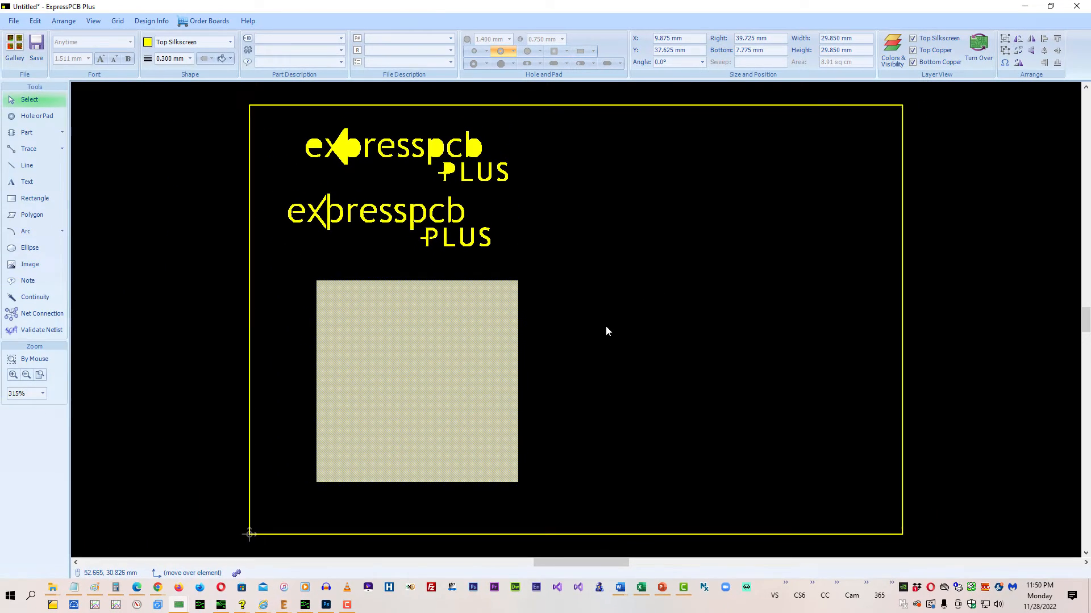
{"action": "left_click", "coordinate": [582, 247]}
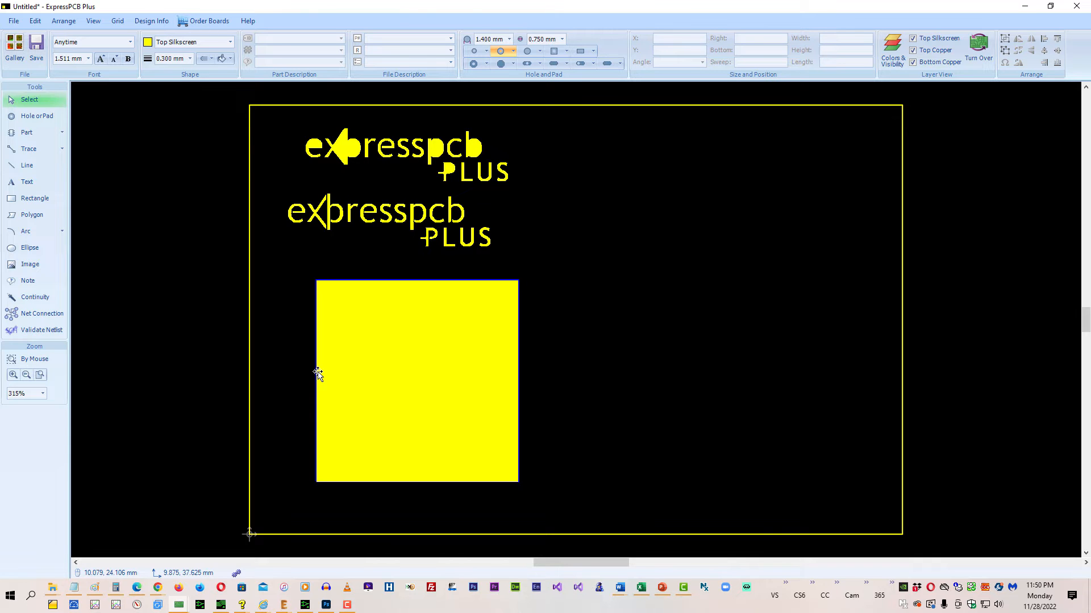
Step: Switch to Photoshop and select the icon's central chip body with a rectangular marquee of about 170 x 170 px
{"action": "key", "text": "alt+Tab"}
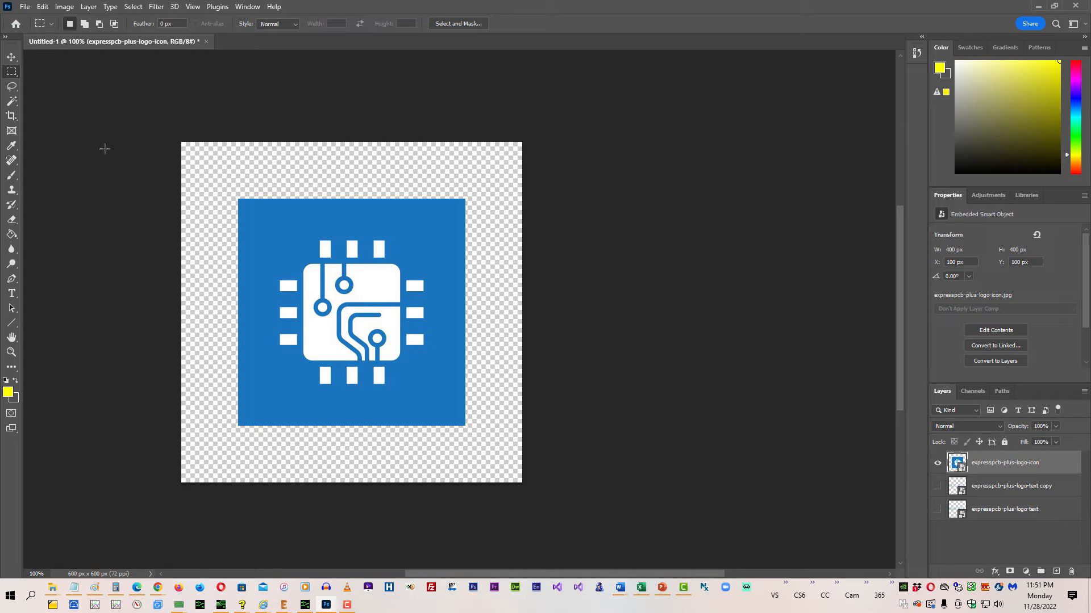
{"action": "scroll", "coordinate": [315, 241], "scroll_direction": "up", "scroll_amount": 2, "text": "alt"}
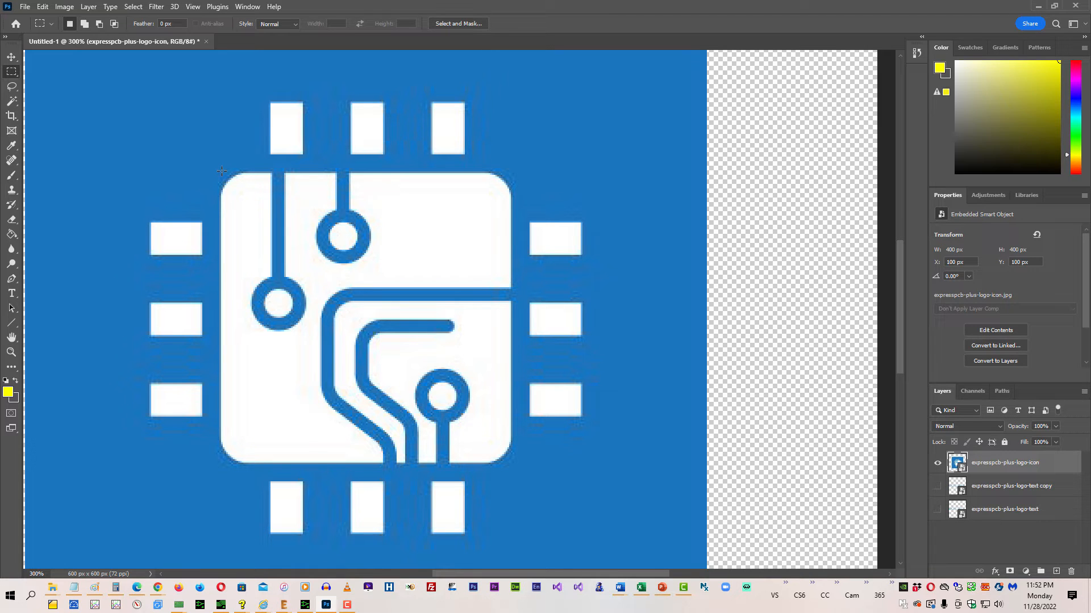
{"action": "left_click_drag", "start_coordinate": [222, 171], "coordinate": [510, 460]}
{"action": "key", "text": "Down"}
{"action": "key", "text": "Down"}
{"action": "left_click", "coordinate": [132, 7]}
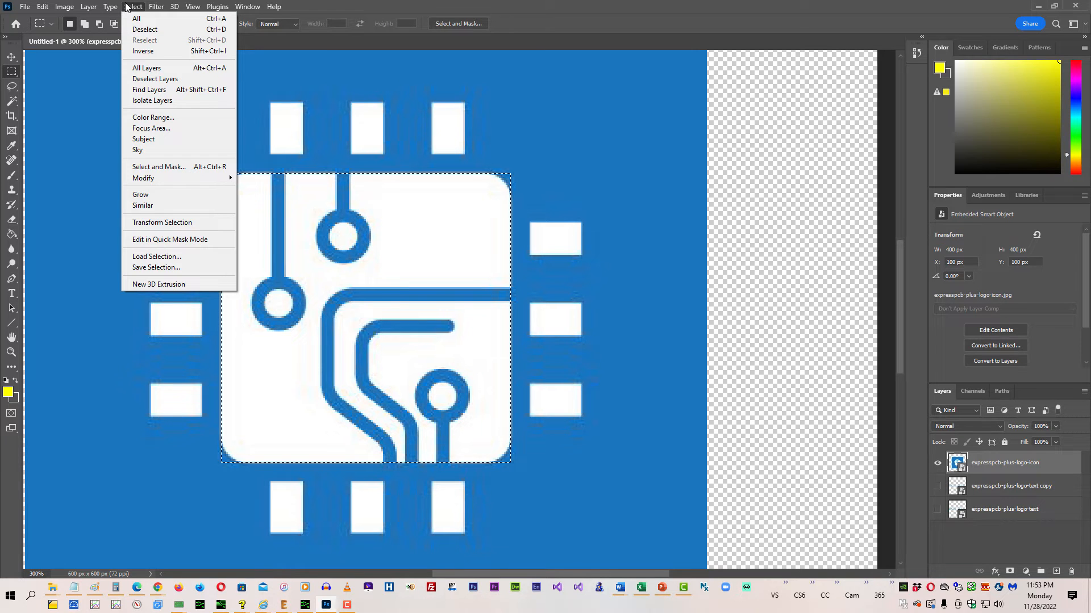
{"action": "left_click", "coordinate": [127, 7]}
Step: Copy the selected chip body to a new layer and name that layer traces
{"action": "right_click", "coordinate": [402, 208]}
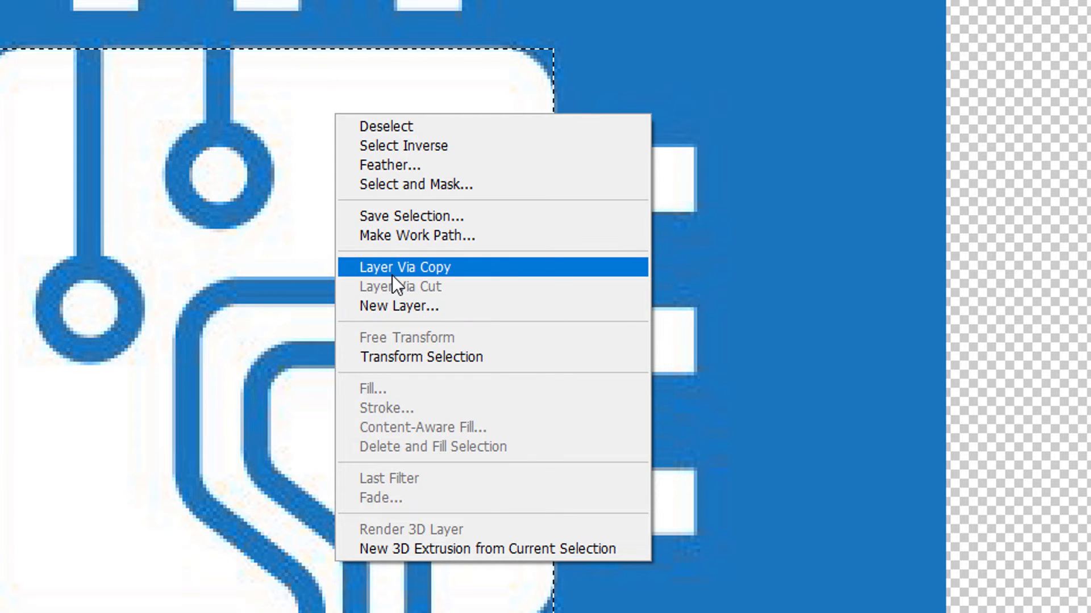
{"action": "left_click", "coordinate": [378, 264]}
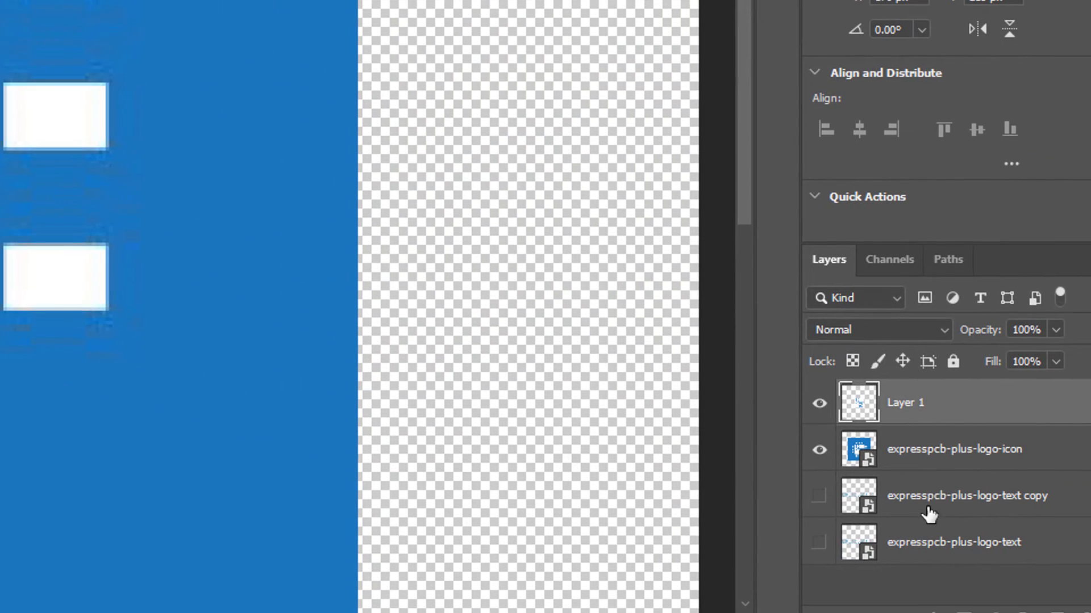
{"action": "double_click", "coordinate": [900, 405]}
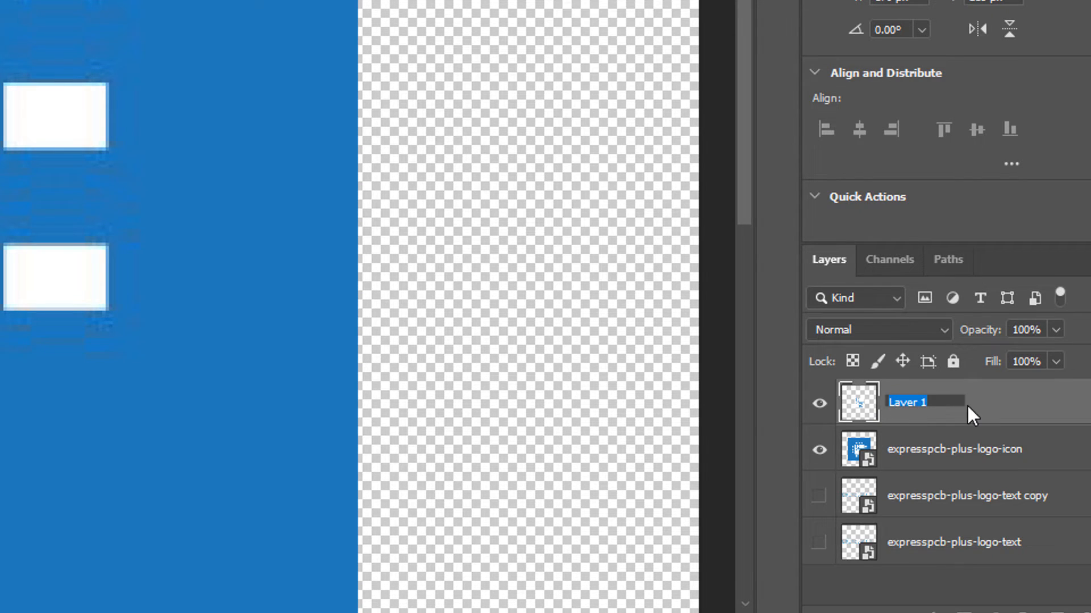
{"action": "type", "text": "traces"}
{"action": "key", "text": "Return"}
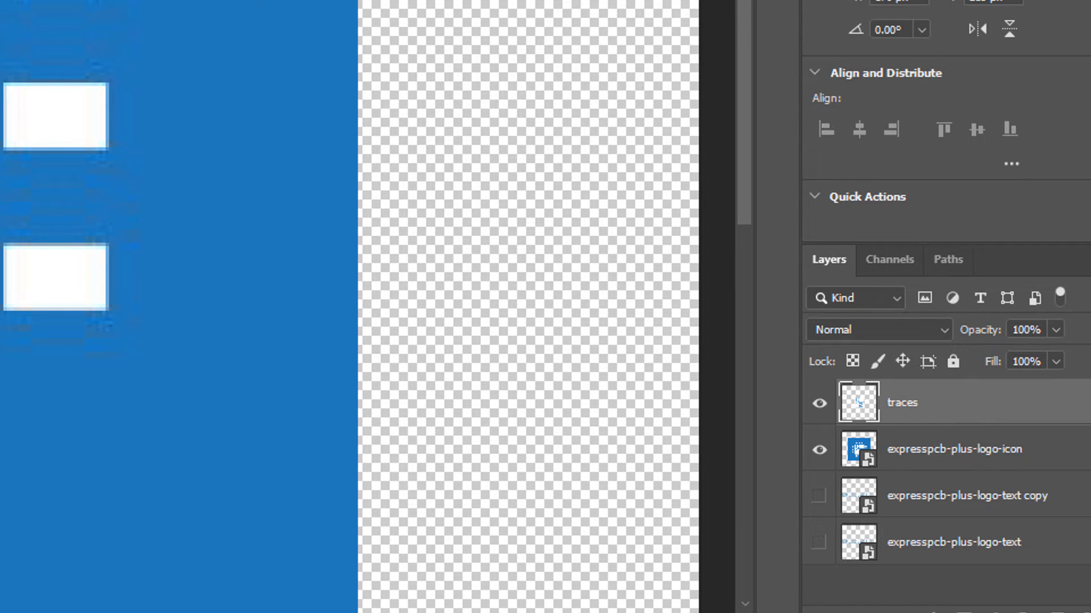
Step: Toggle the visibility of the expresspcb-plus-logo-icon layer to examine the content of the traces layer alone
{"action": "left_click", "coordinate": [820, 450]}
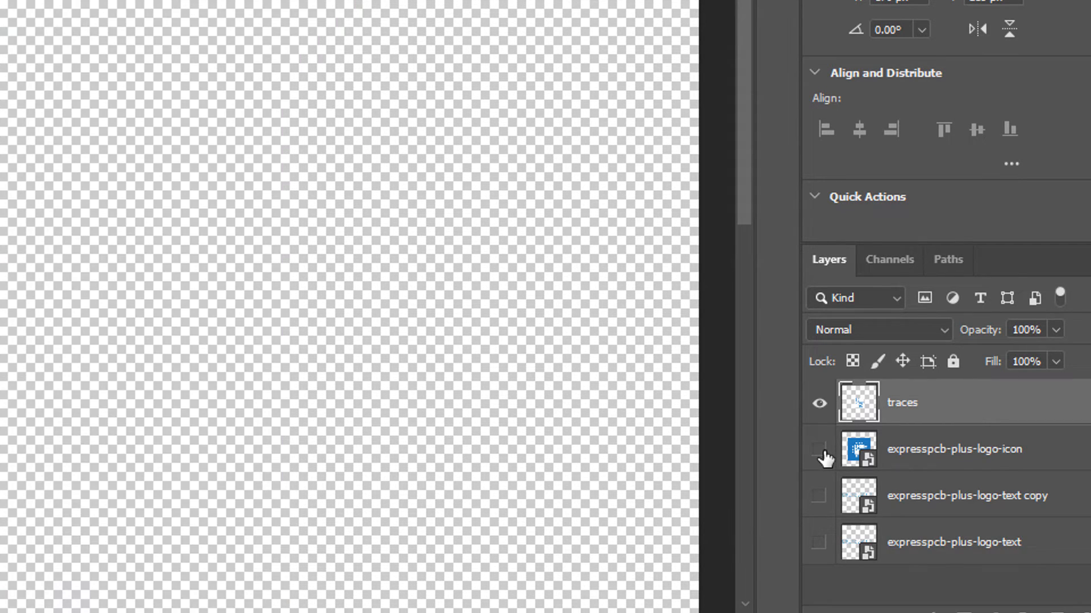
{"action": "left_click", "coordinate": [819, 450]}
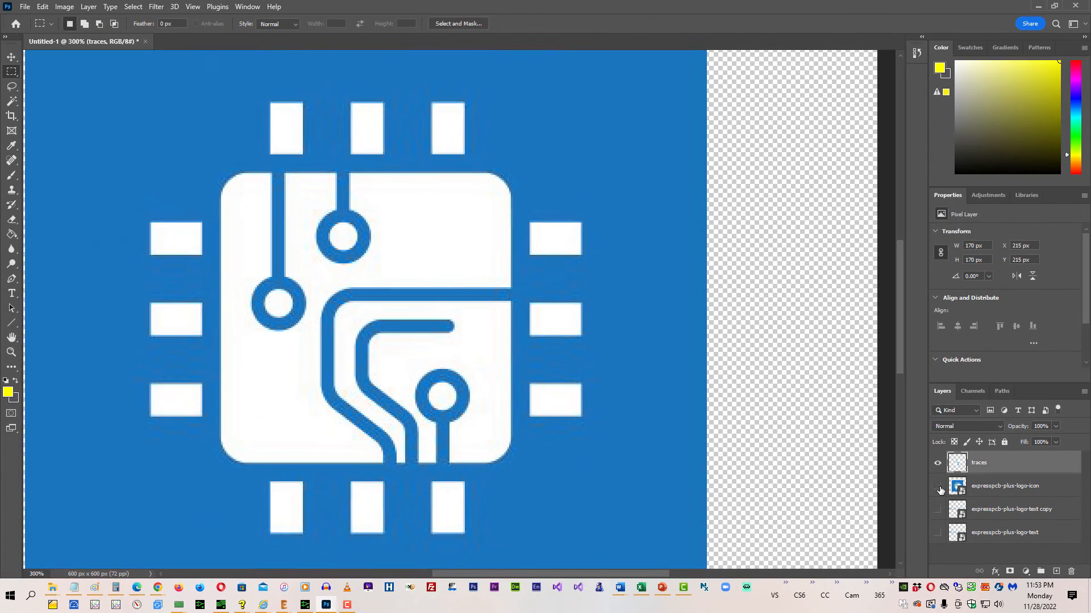
{"action": "left_click", "coordinate": [937, 487]}
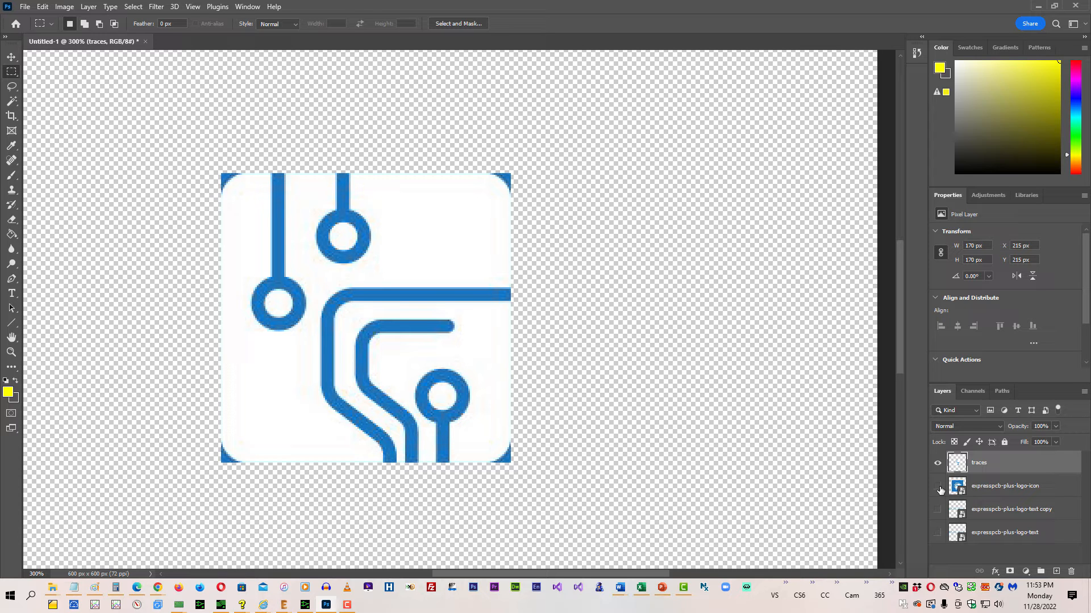
{"action": "left_click", "coordinate": [938, 487]}
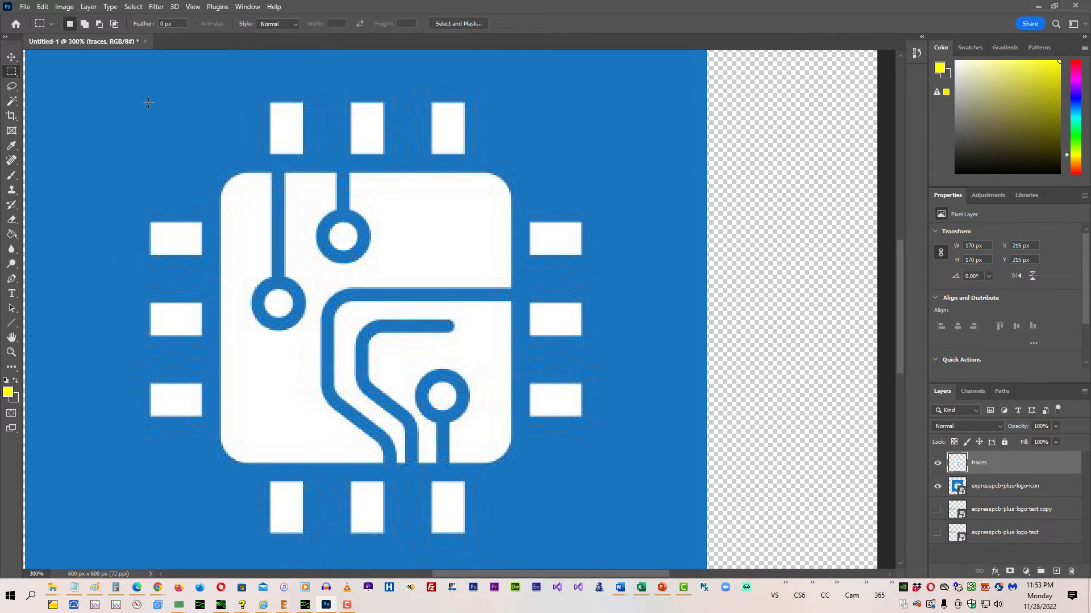
{"action": "key", "text": "w"}
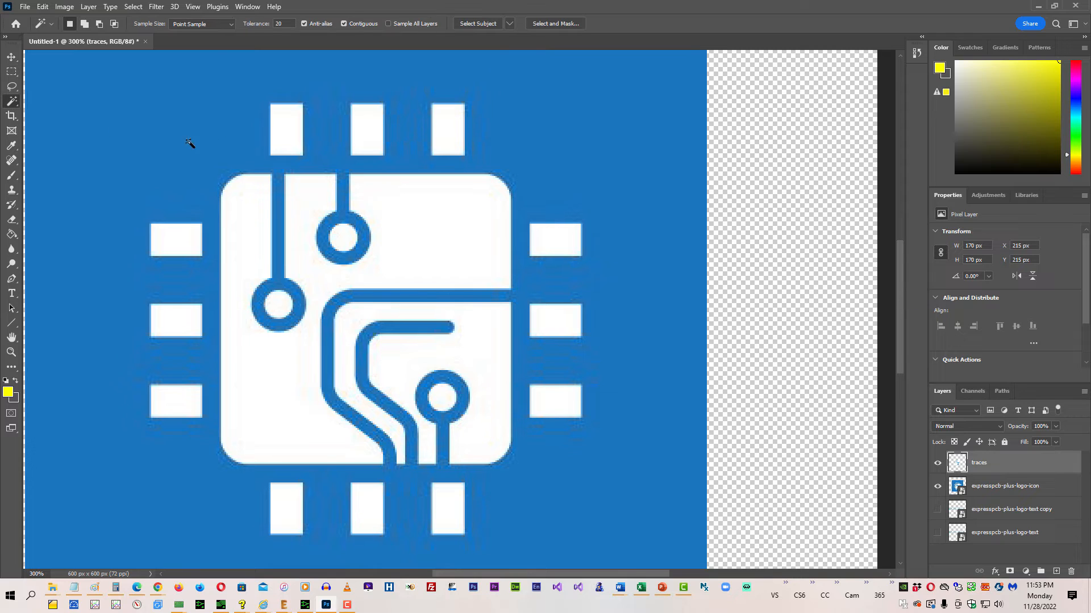
{"action": "left_click", "coordinate": [106, 80]}
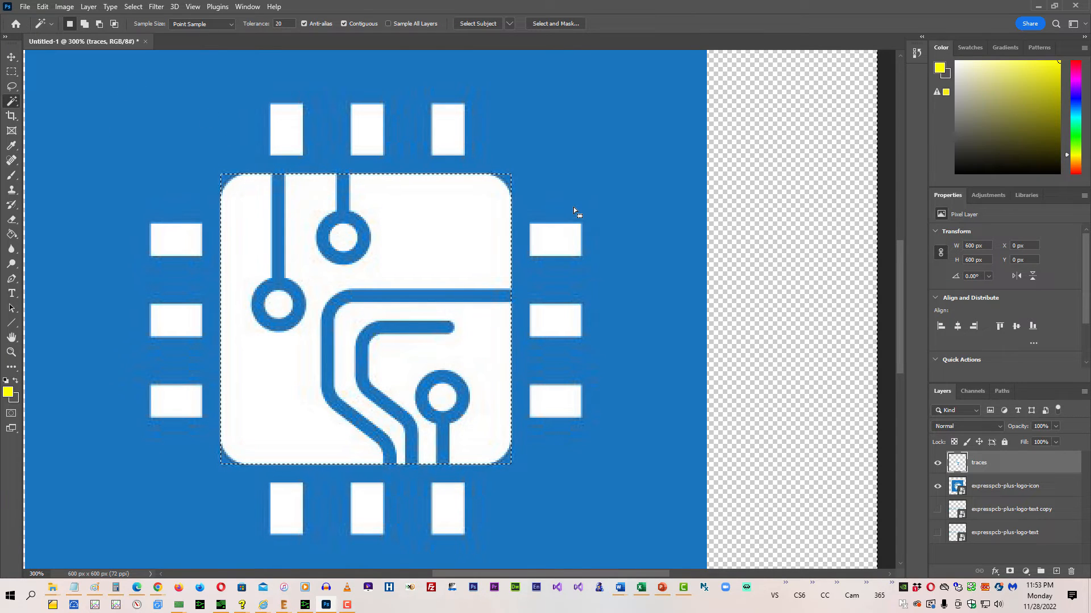
{"action": "left_click", "coordinate": [133, 6]}
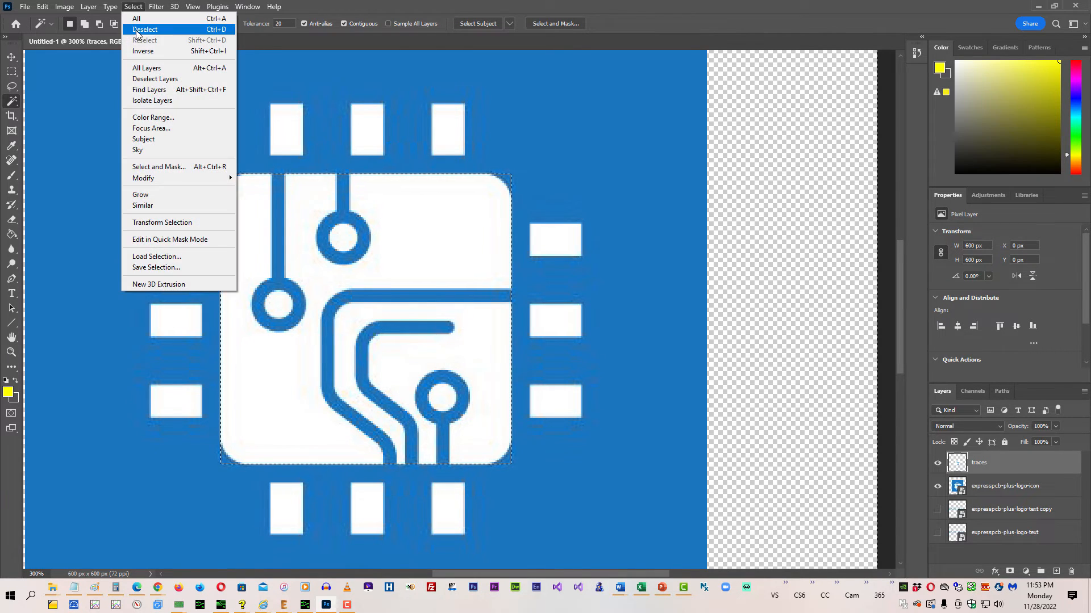
{"action": "left_click", "coordinate": [137, 32]}
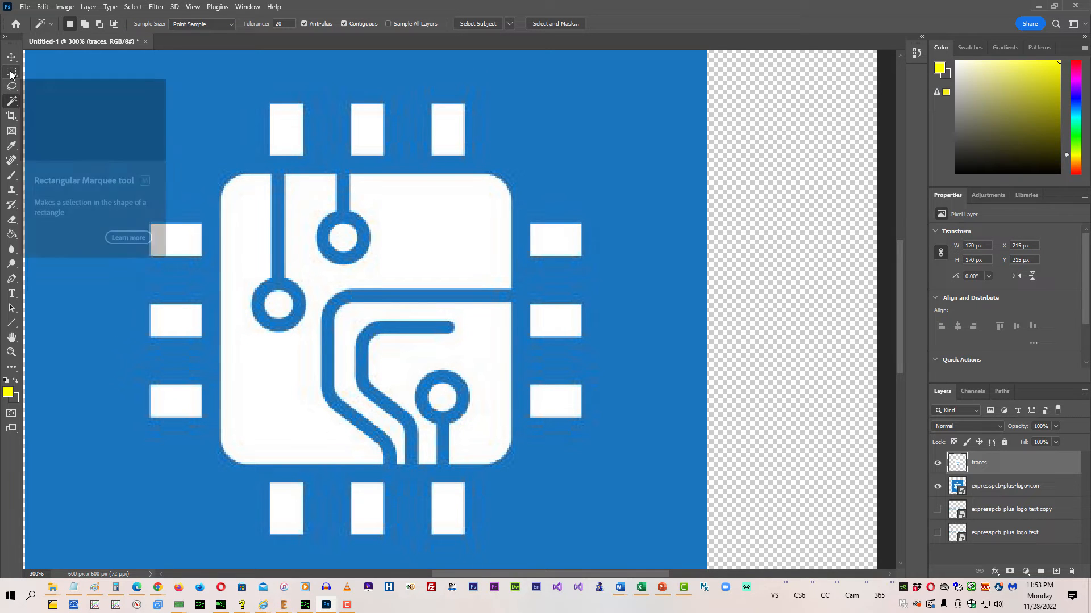
{"action": "key", "text": "ctrl+z"}
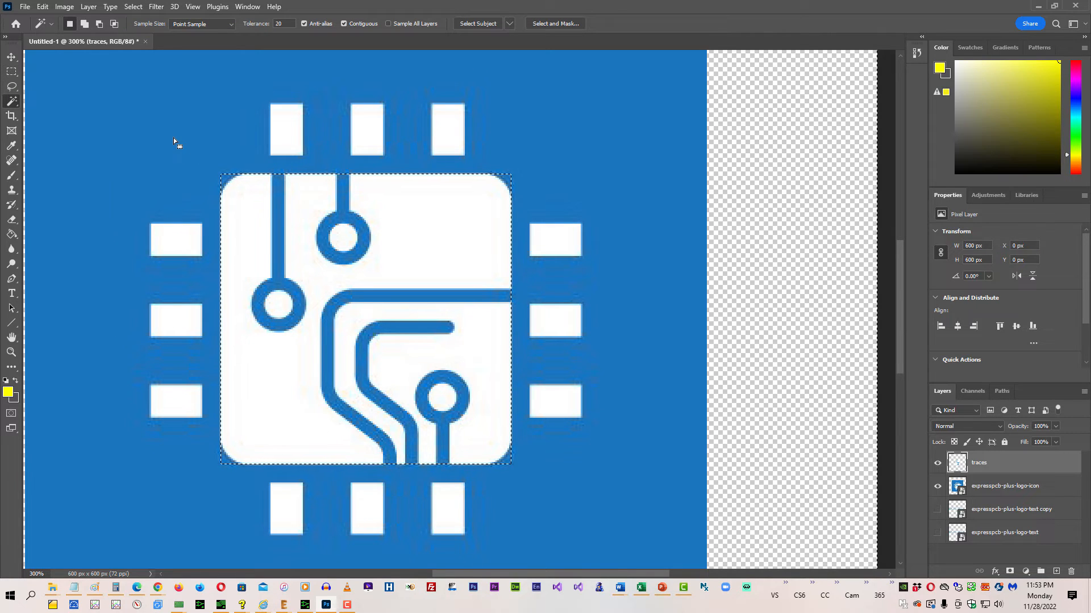
{"action": "key", "text": "m"}
Step: Clear the selection and select the blue background of the expresspcb-plus-logo-icon layer with the Magic Wand
{"action": "left_click", "coordinate": [980, 487]}
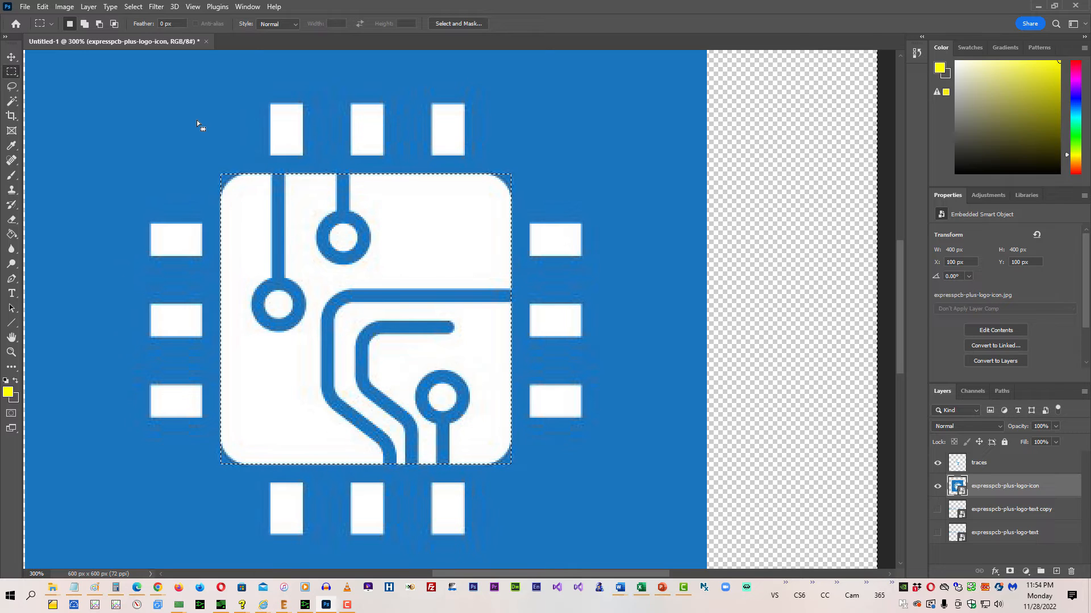
{"action": "left_click", "coordinate": [133, 6]}
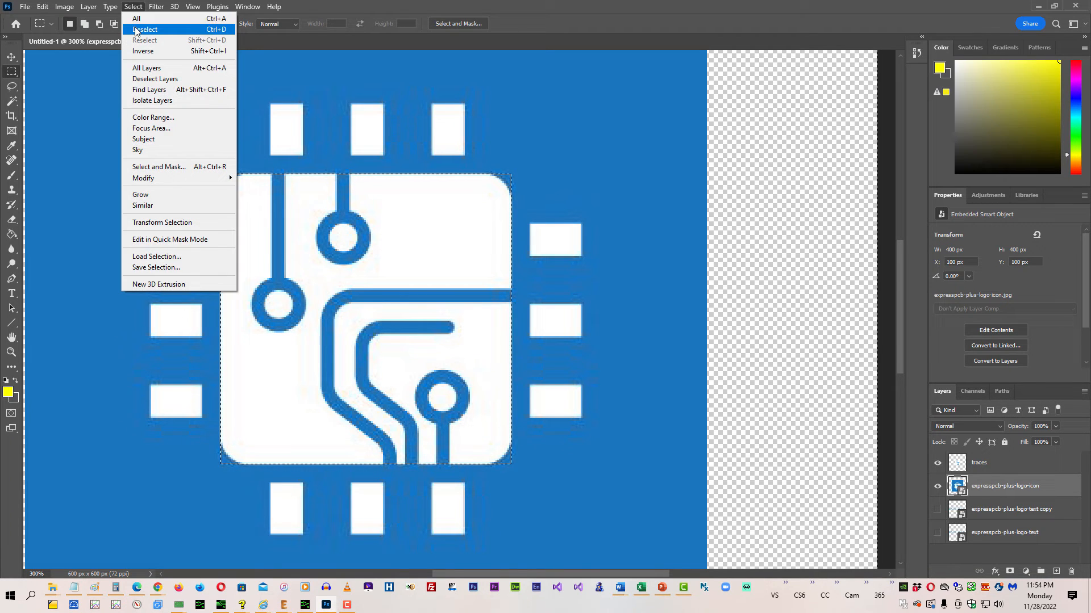
{"action": "left_click", "coordinate": [140, 36]}
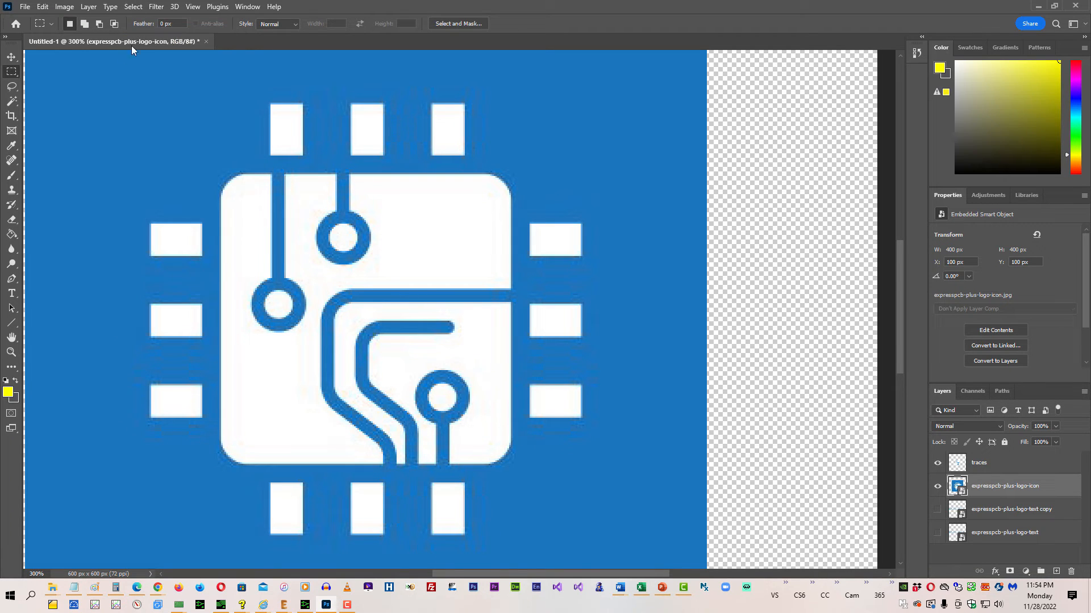
{"action": "left_click", "coordinate": [12, 102]}
{"action": "left_click", "coordinate": [148, 88]}
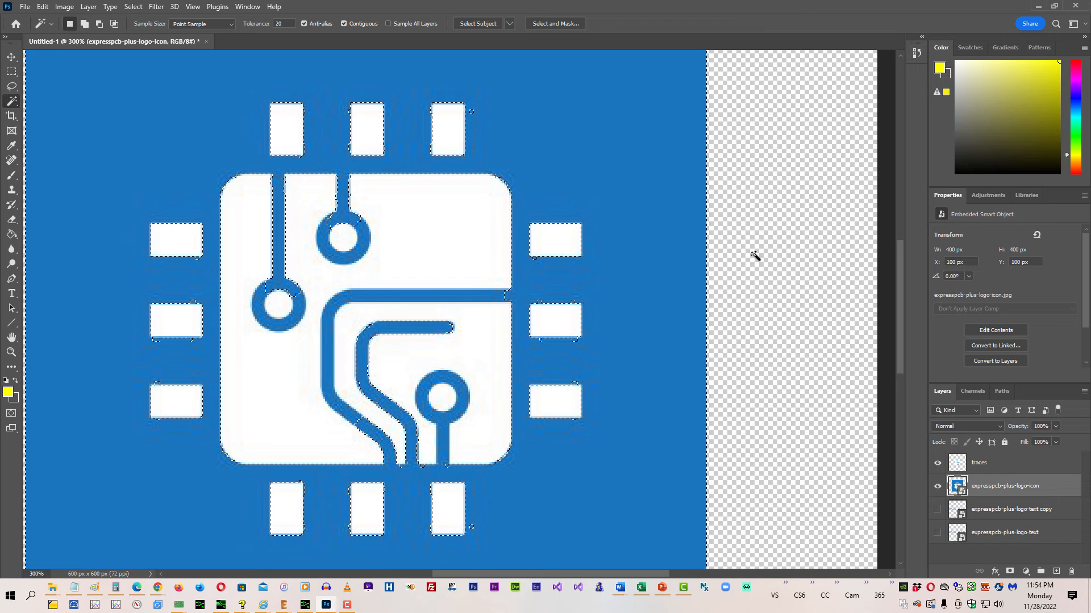
Step: Rasterize the expresspcb-plus-logo-icon smart object layer and delete the selected blue background from it
{"action": "key", "text": "Delete"}
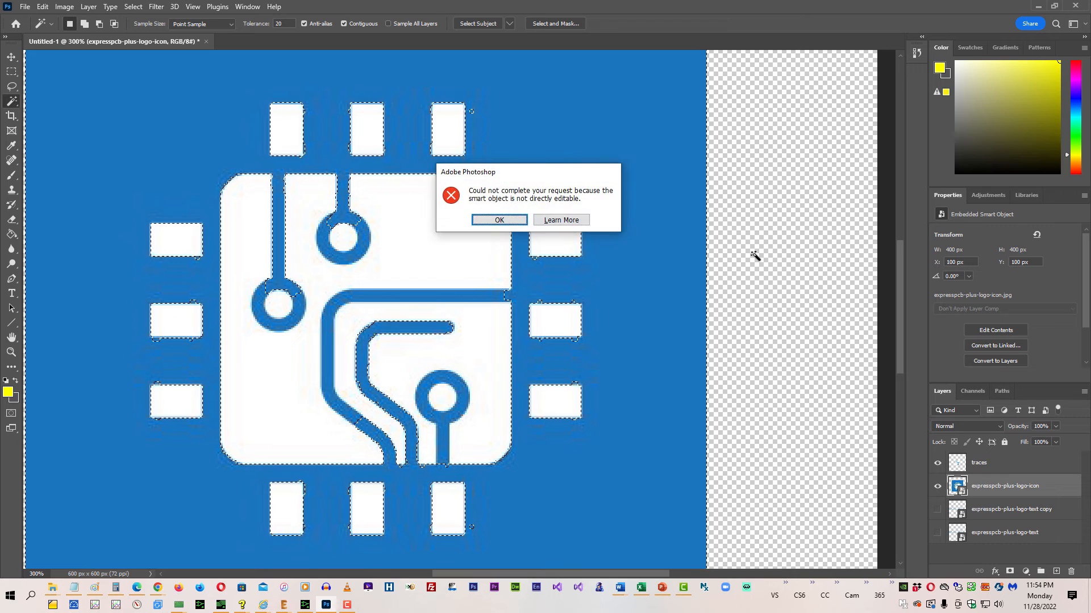
{"action": "left_click", "coordinate": [498, 220]}
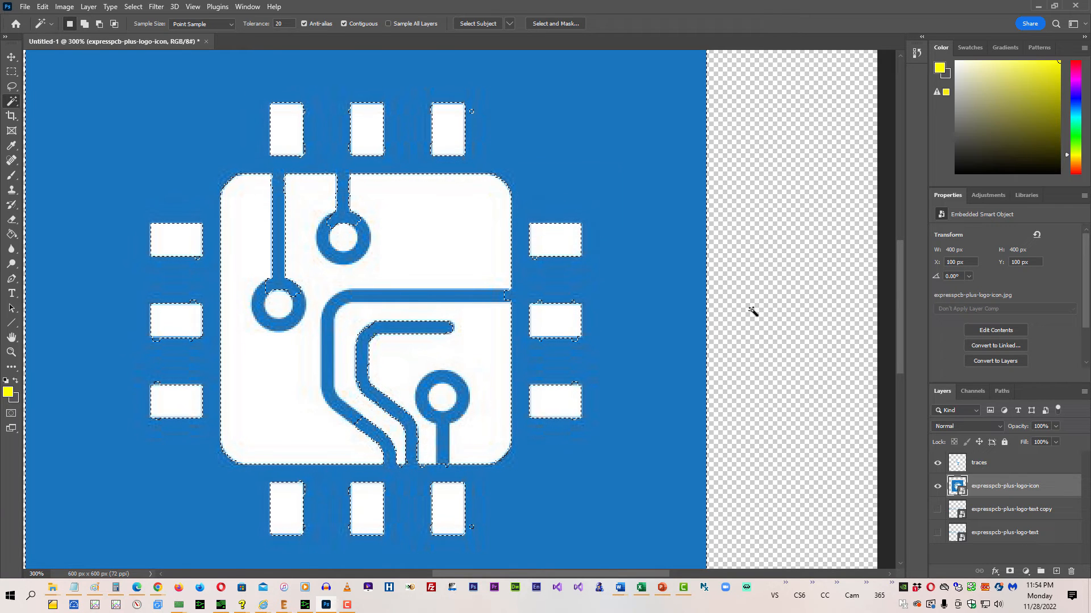
{"action": "right_click", "coordinate": [988, 490]}
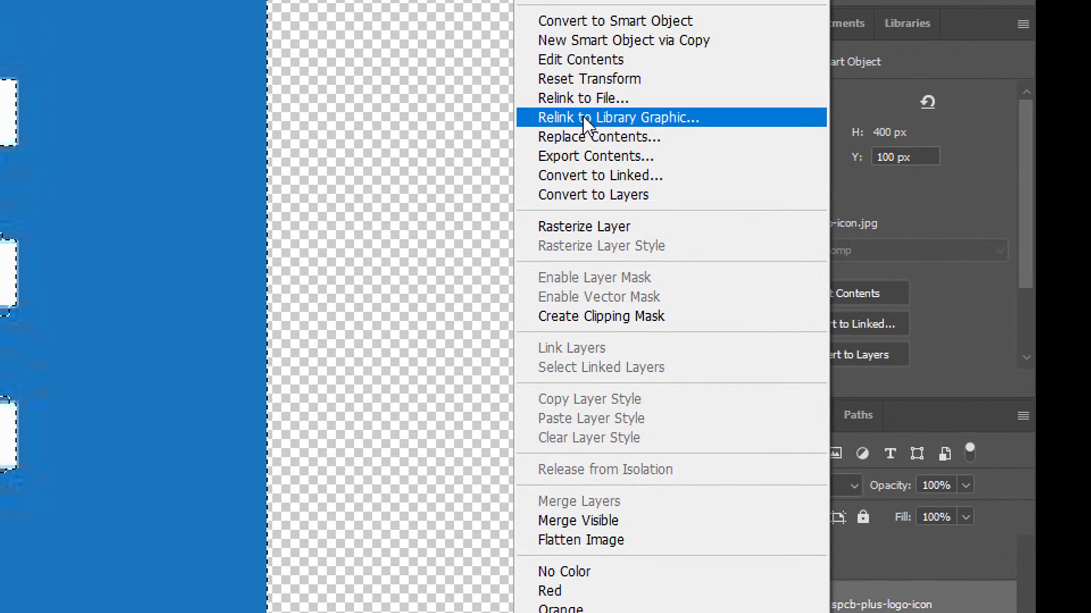
{"action": "left_click", "coordinate": [600, 226]}
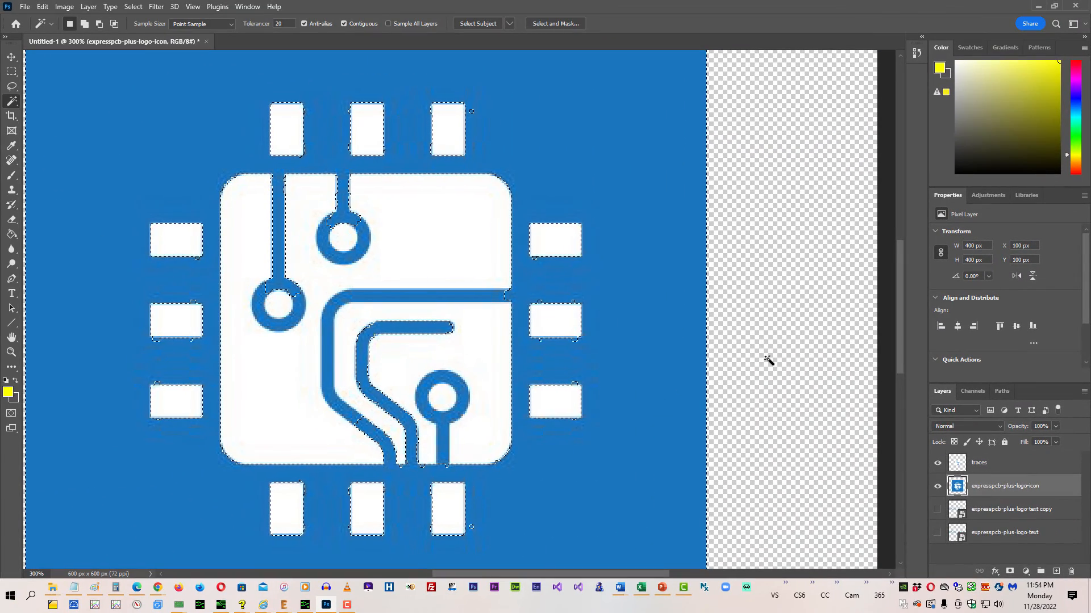
{"action": "key", "text": "Delete"}
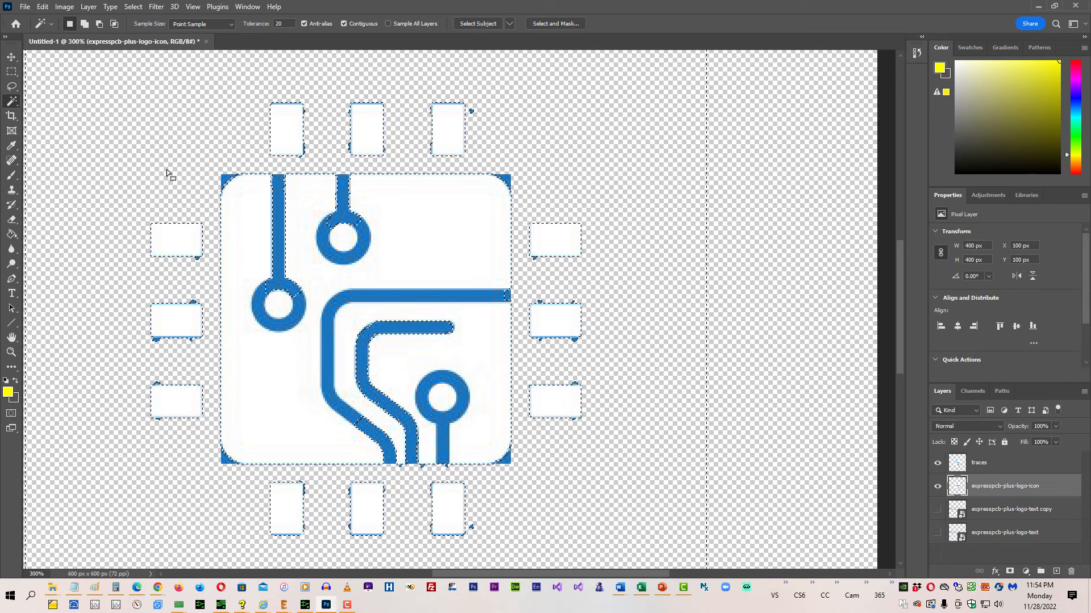
Step: Clear the selection and set the Eraser tool's brush size to 15 px
{"action": "left_click", "coordinate": [135, 7]}
{"action": "left_click", "coordinate": [145, 29]}
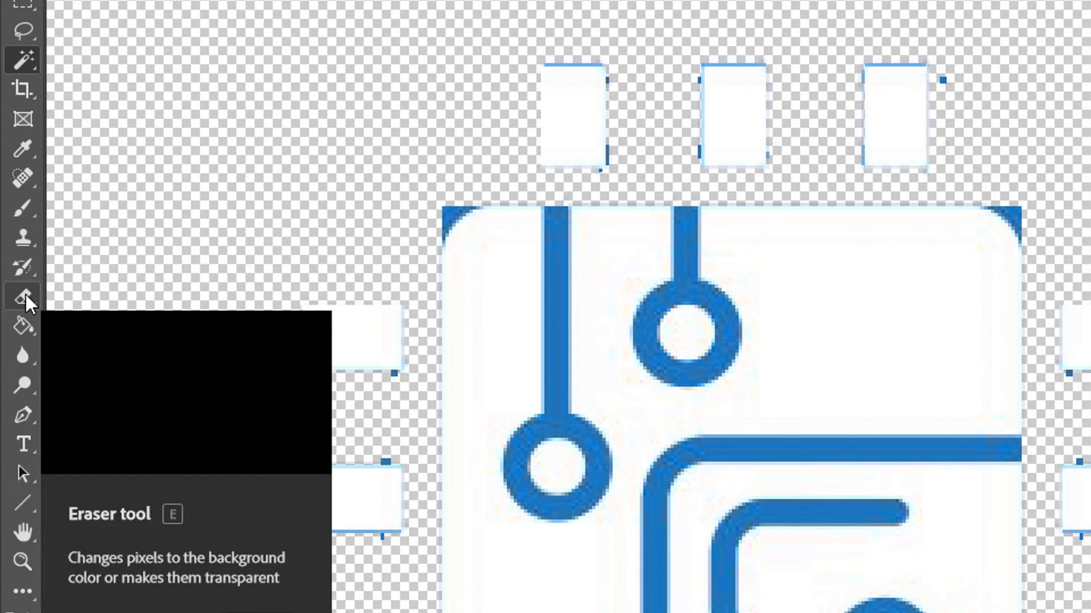
{"action": "left_click", "coordinate": [26, 294]}
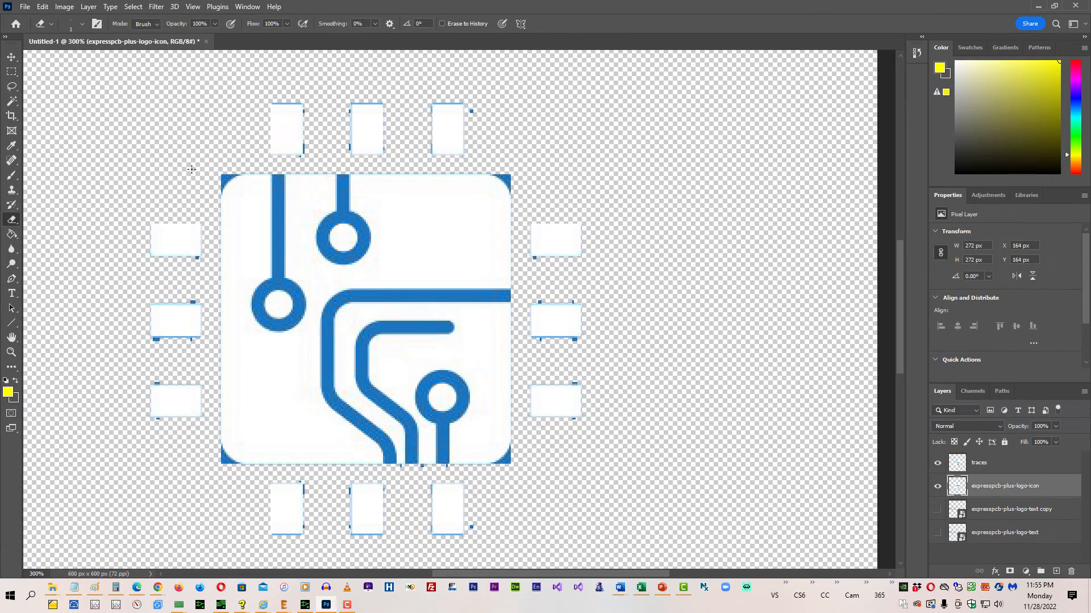
{"action": "key", "text": "ctrl+plus"}
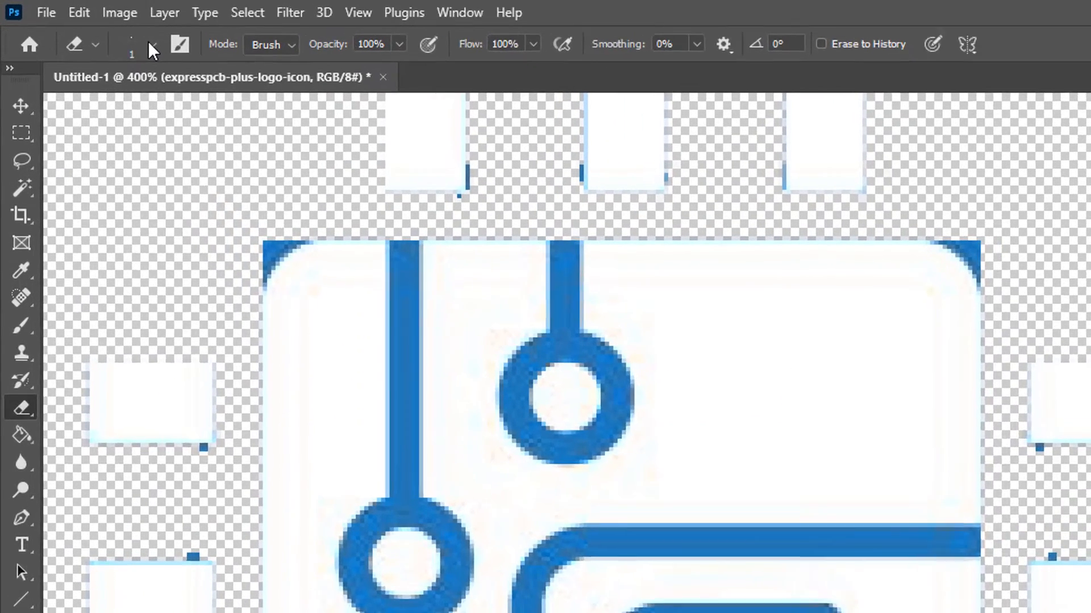
{"action": "left_click", "coordinate": [82, 24]}
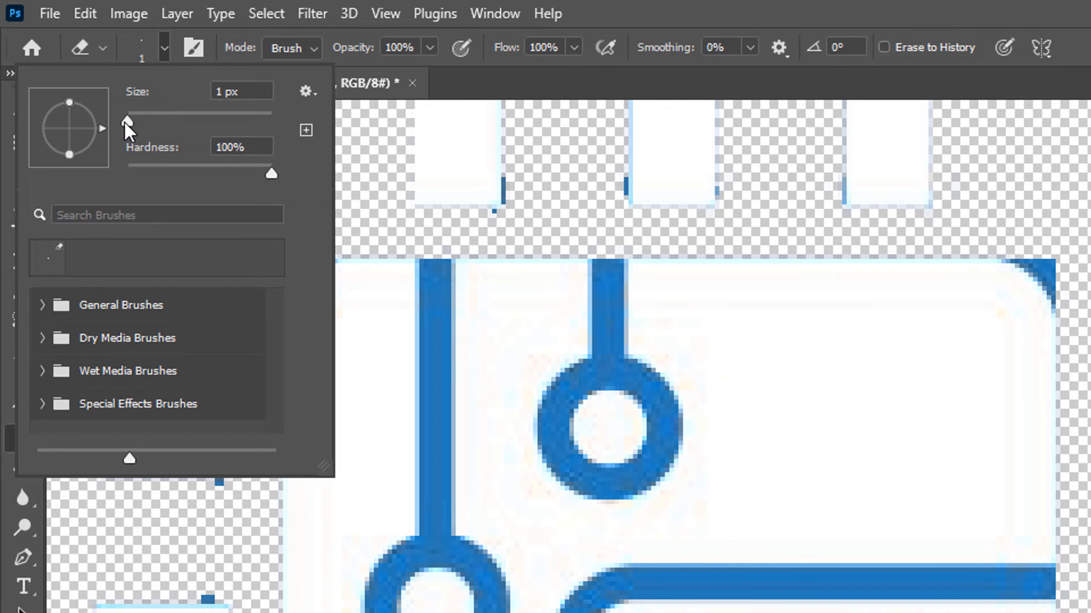
{"action": "left_click_drag", "start_coordinate": [125, 122], "coordinate": [149, 121]}
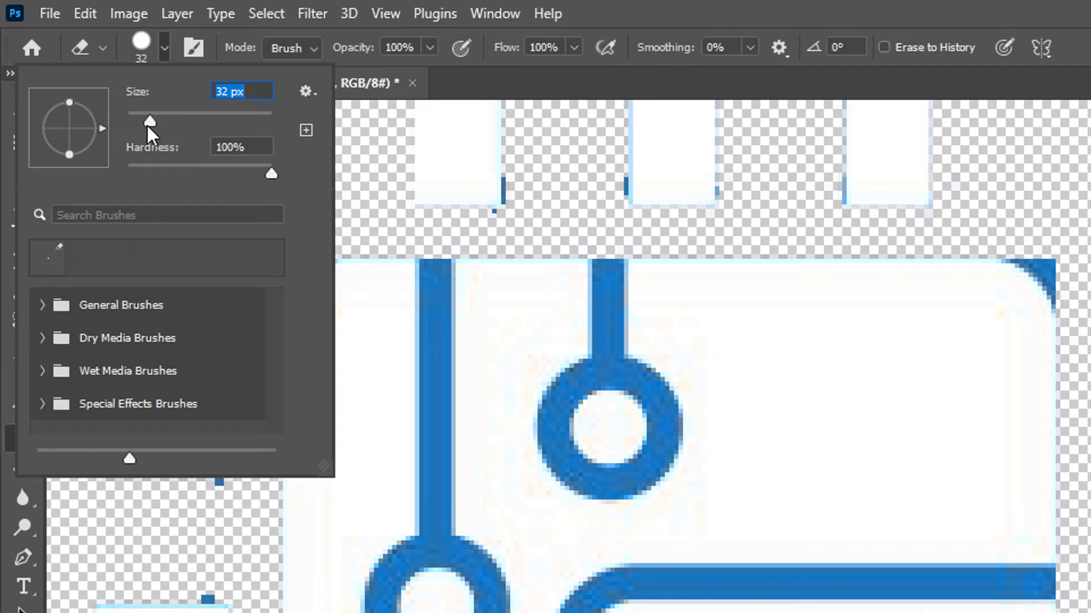
{"action": "left_click_drag", "start_coordinate": [148, 118], "coordinate": [137, 119]}
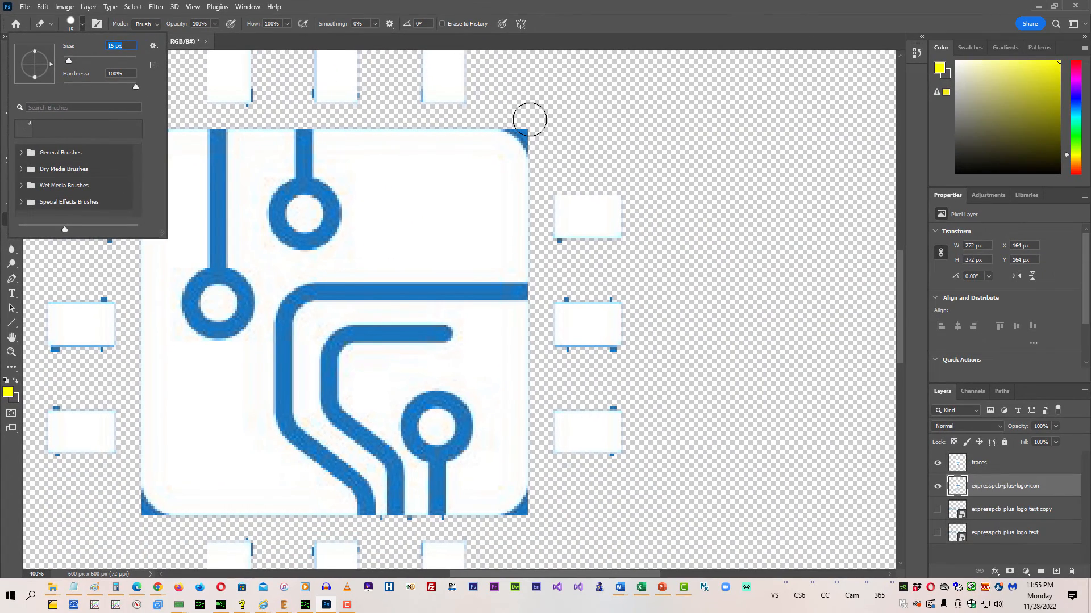
Step: Erase the leftover blue corners outside the chip body's rounded edges on the expresspcb-plus-logo-icon and traces layers
{"action": "left_click", "coordinate": [519, 114]}
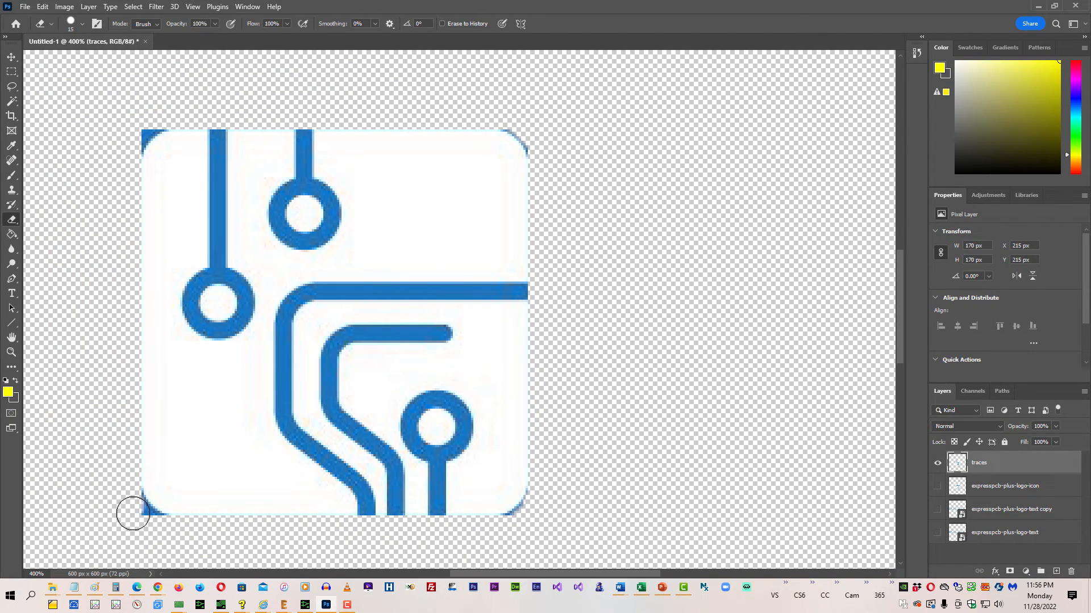
{"action": "left_click_drag", "start_coordinate": [132, 514], "coordinate": [151, 526]}
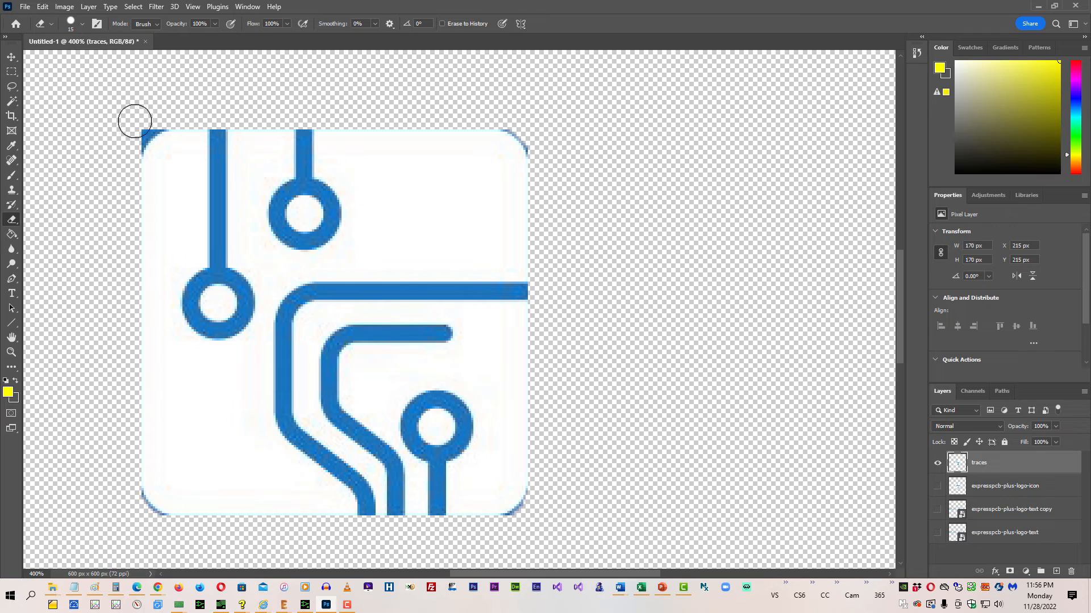
{"action": "left_click_drag", "start_coordinate": [146, 114], "coordinate": [138, 127]}
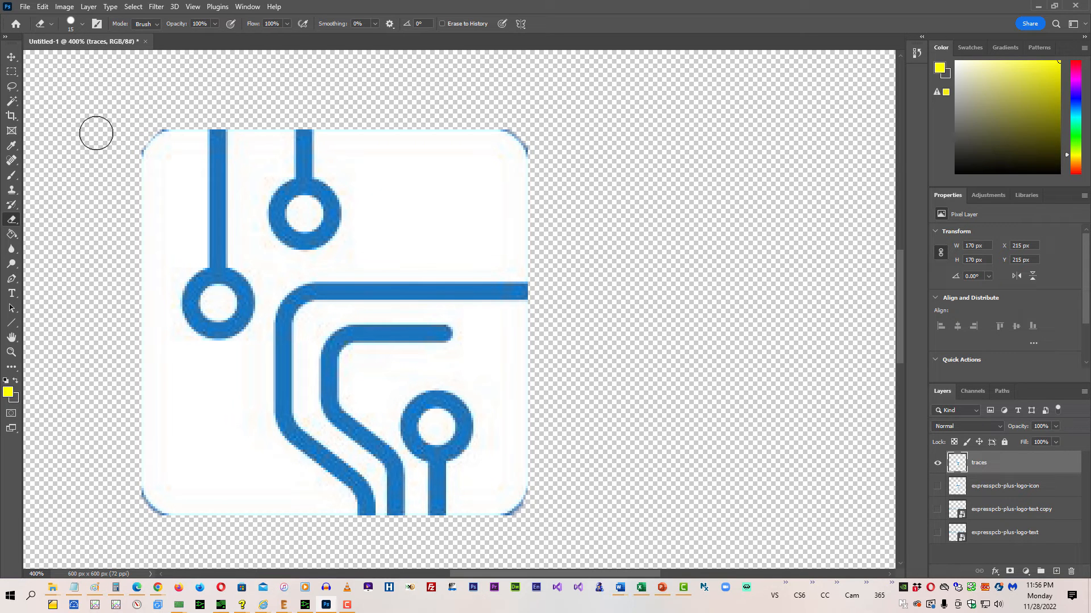
Step: Show the expresspcb-plus-logo-icon layer and toggle the visibility of the traces layer to compare the two
{"action": "left_click", "coordinate": [937, 488]}
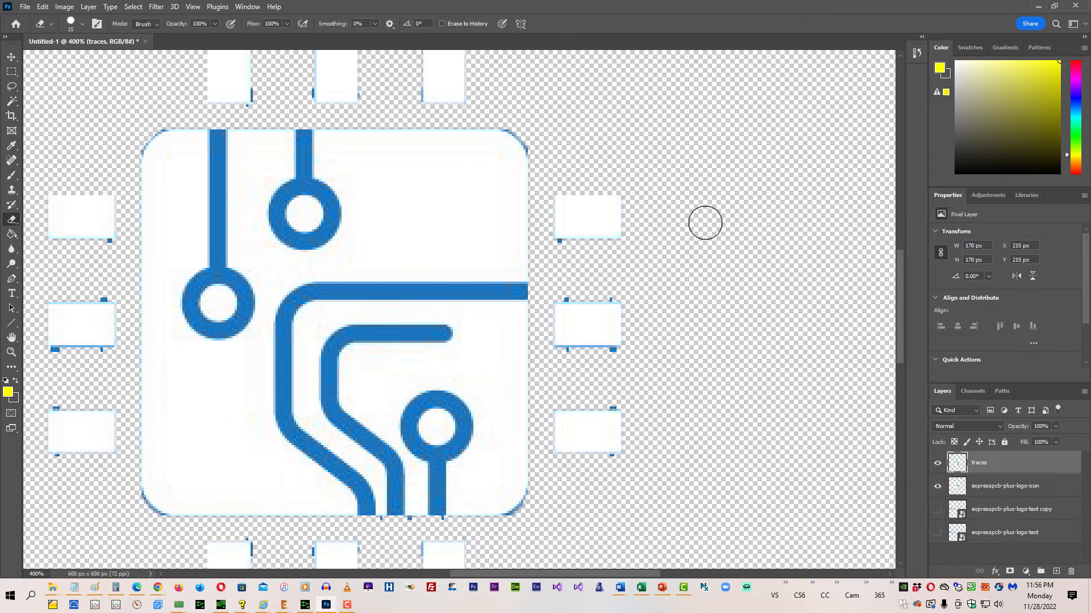
{"action": "left_click", "coordinate": [937, 463]}
{"action": "left_click", "coordinate": [937, 464]}
{"action": "key", "text": "ctrl+minus"}
{"action": "key", "text": "ctrl+minus"}
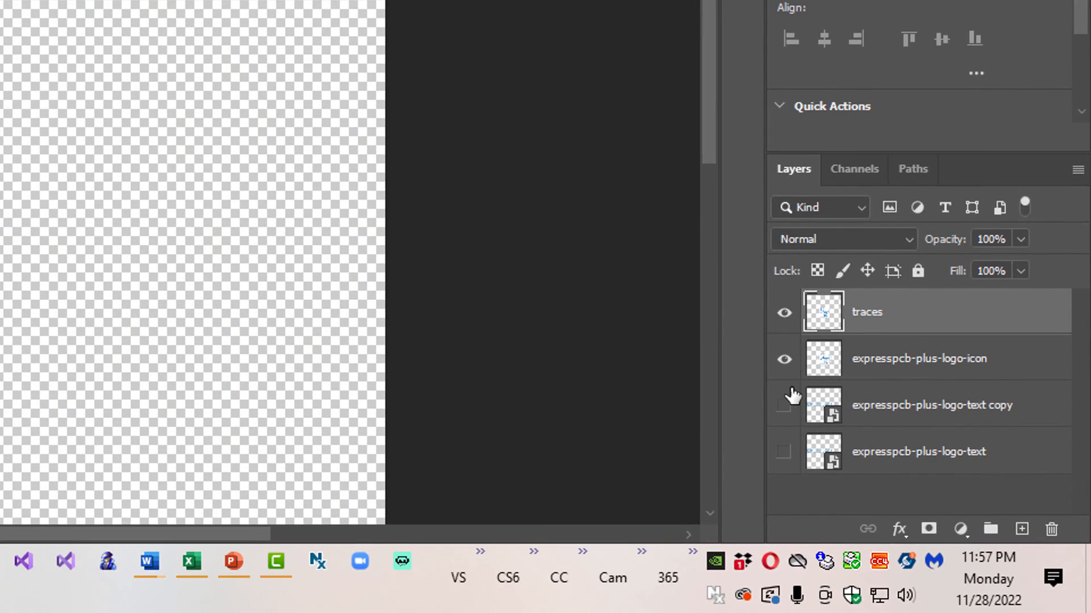
Step: Hide the expresspcb-plus-logo-icon layer and delete the two large white areas around the blue traces on the traces layer with the Magic Wand
{"action": "left_click", "coordinate": [938, 487]}
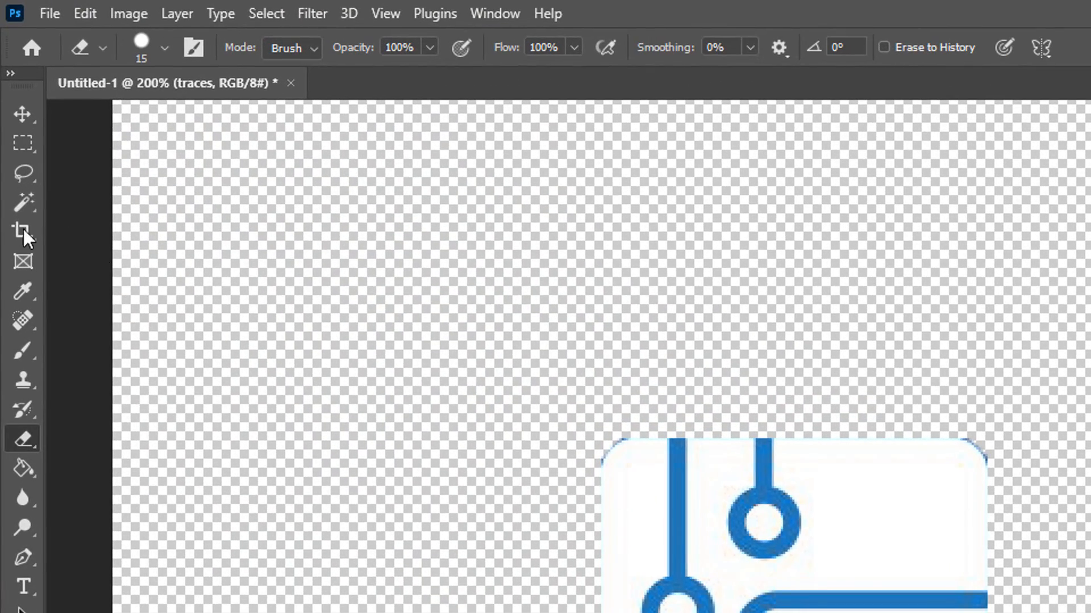
{"action": "left_click", "coordinate": [21, 203]}
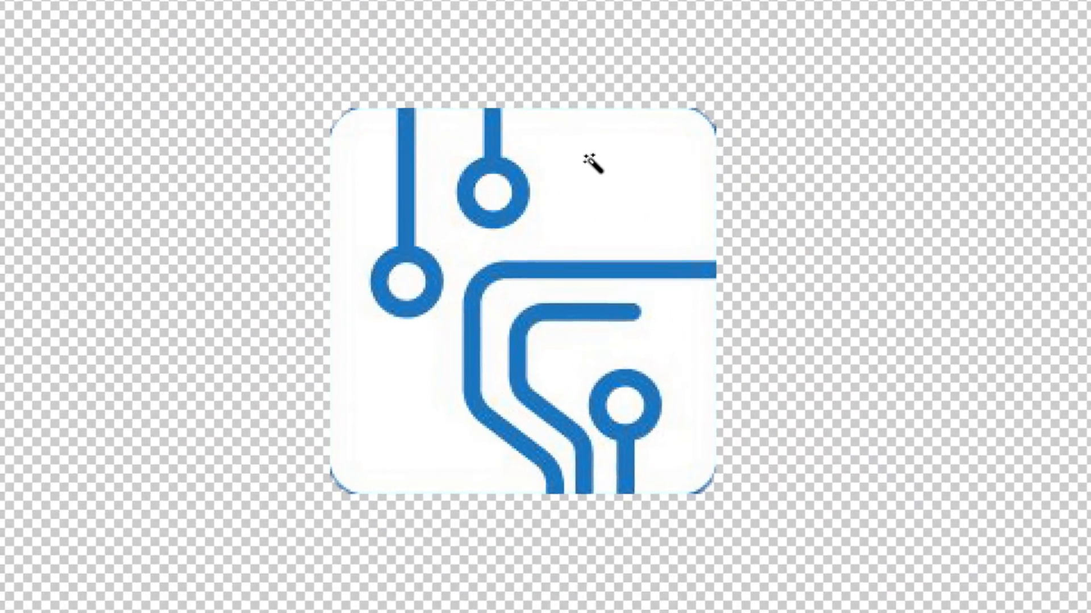
{"action": "left_click", "coordinate": [588, 158]}
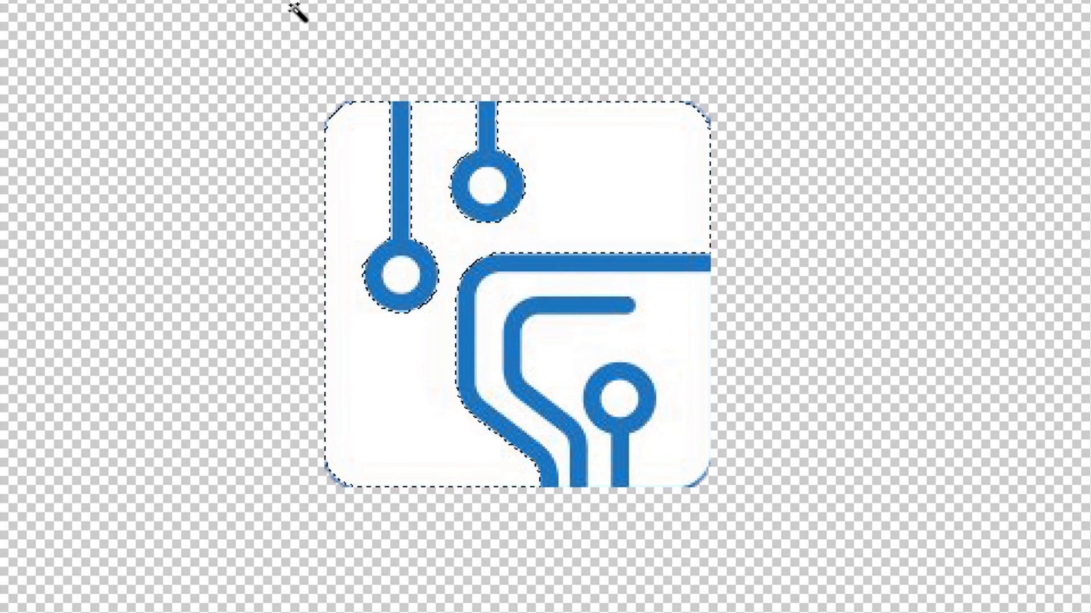
{"action": "key", "text": "Delete"}
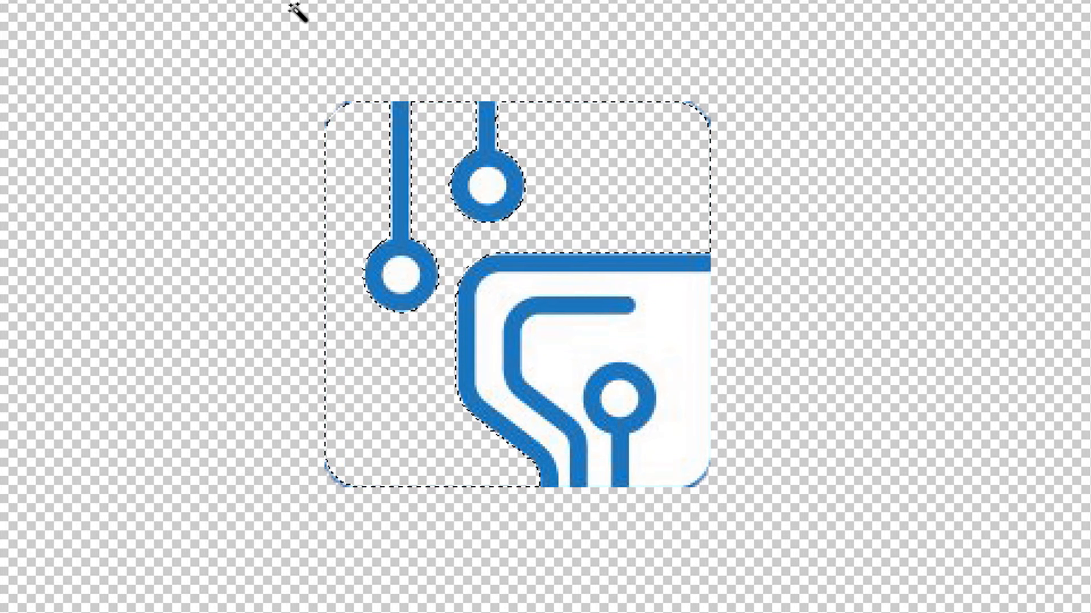
{"action": "left_click", "coordinate": [685, 350]}
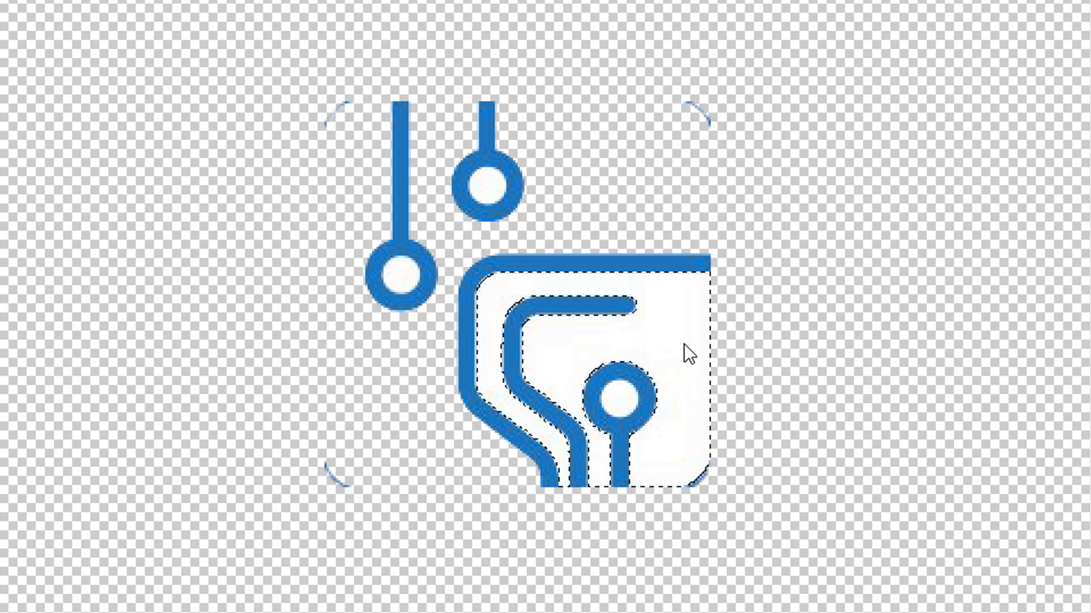
{"action": "key", "text": "Delete"}
Step: Delete the white centers of the three ring pads on the traces layer with the Magic Wand
{"action": "left_click", "coordinate": [618, 399]}
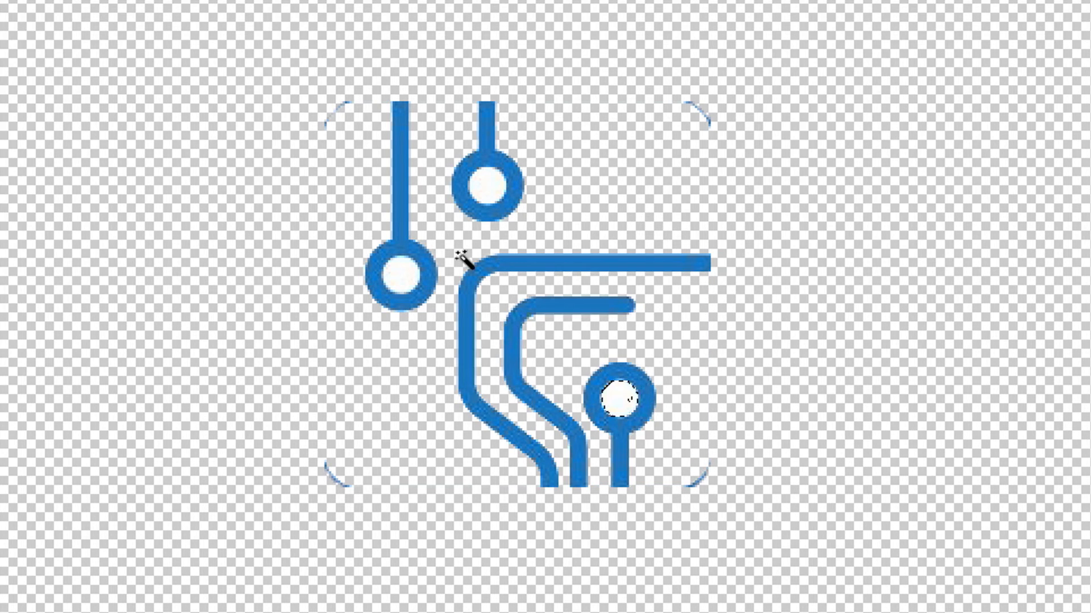
{"action": "key", "text": "Delete"}
{"action": "left_click", "coordinate": [486, 188]}
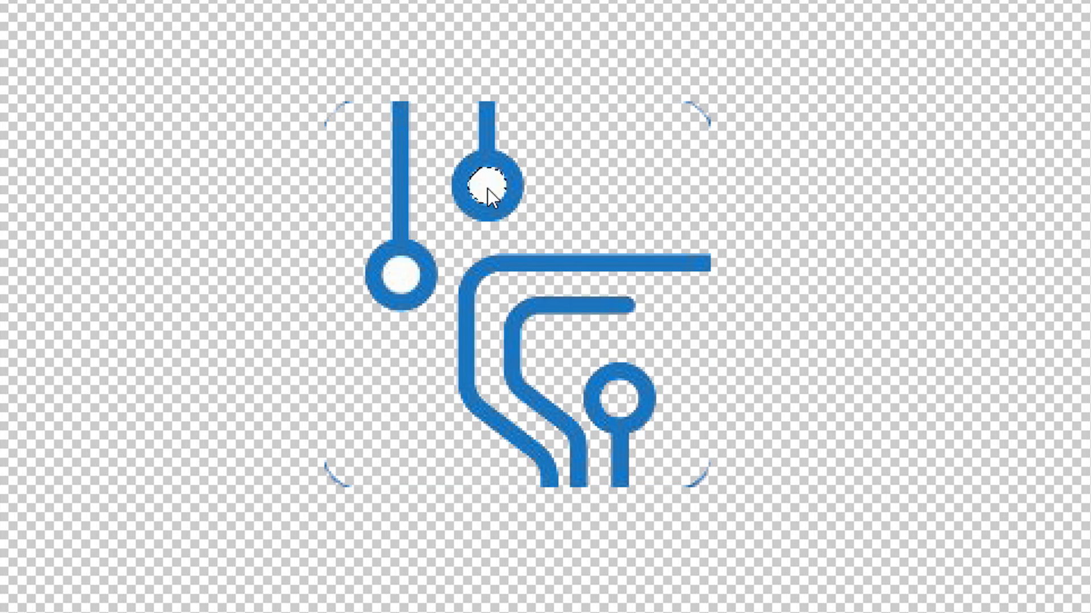
{"action": "key", "text": "Delete"}
{"action": "left_click", "coordinate": [402, 277]}
{"action": "key", "text": "Delete"}
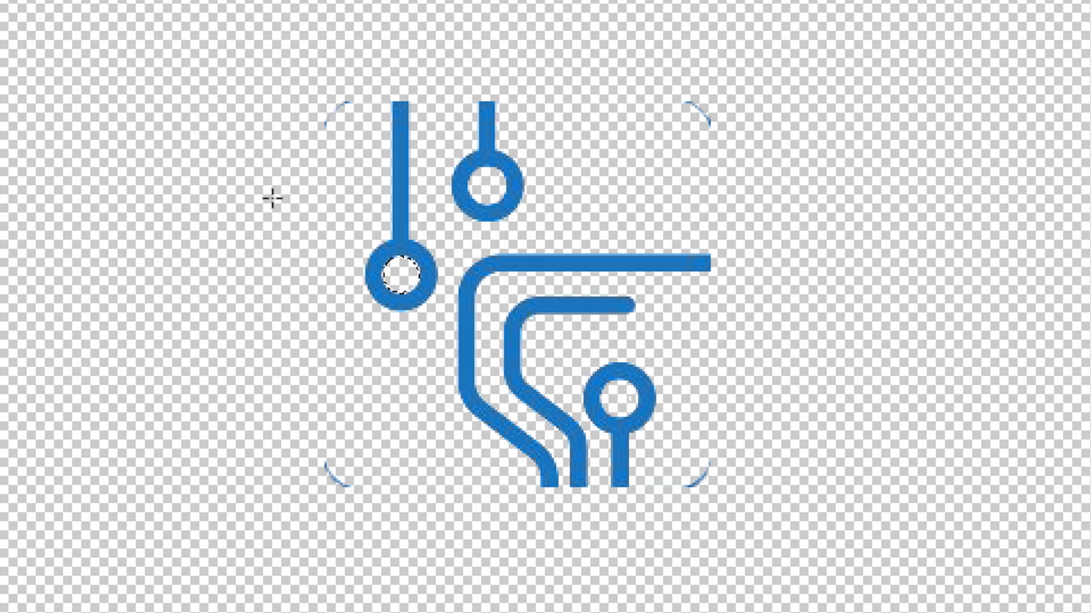
Step: Delete the leftover blue arcs at the four chip corners of the traces layer with rectangular selections and clear the selection
{"action": "left_click_drag", "start_coordinate": [288, 63], "coordinate": [352, 538]}
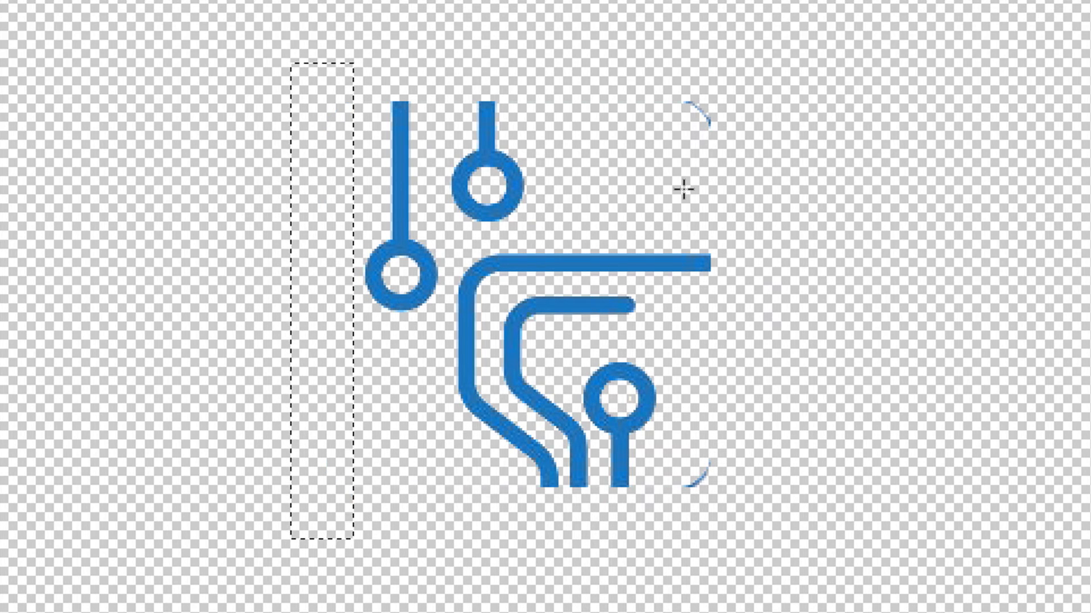
{"action": "mouse_move", "coordinate": [659, 47]}
{"action": "left_mouse_down"}
{"action": "mouse_move", "coordinate": [679, 87]}
{"action": "mouse_move", "coordinate": [761, 148]}
{"action": "left_mouse_up"}
{"action": "key", "text": "Delete"}
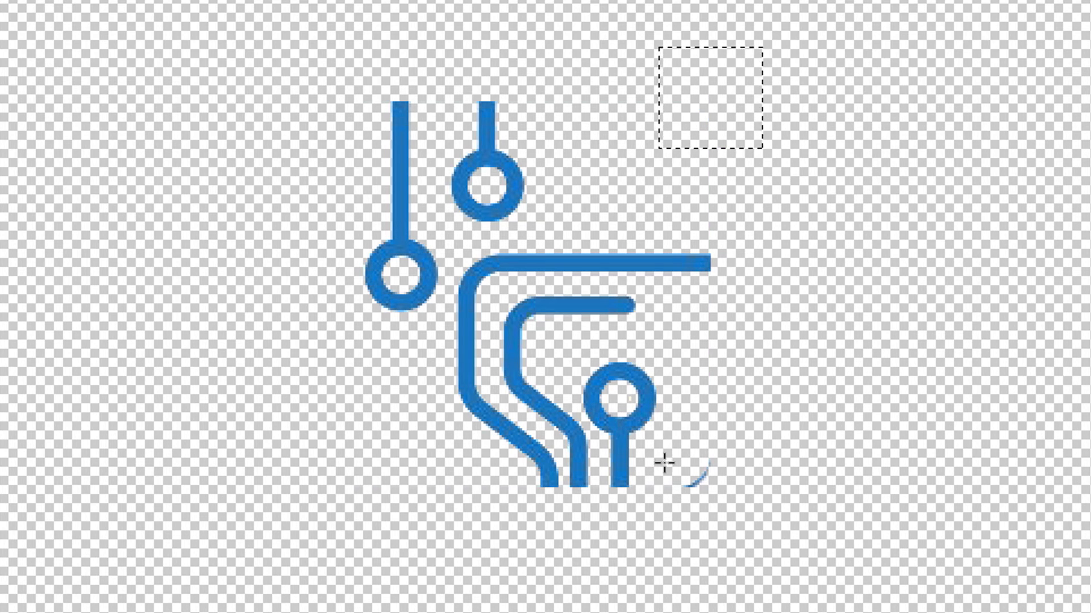
{"action": "left_click_drag", "start_coordinate": [663, 456], "coordinate": [748, 530]}
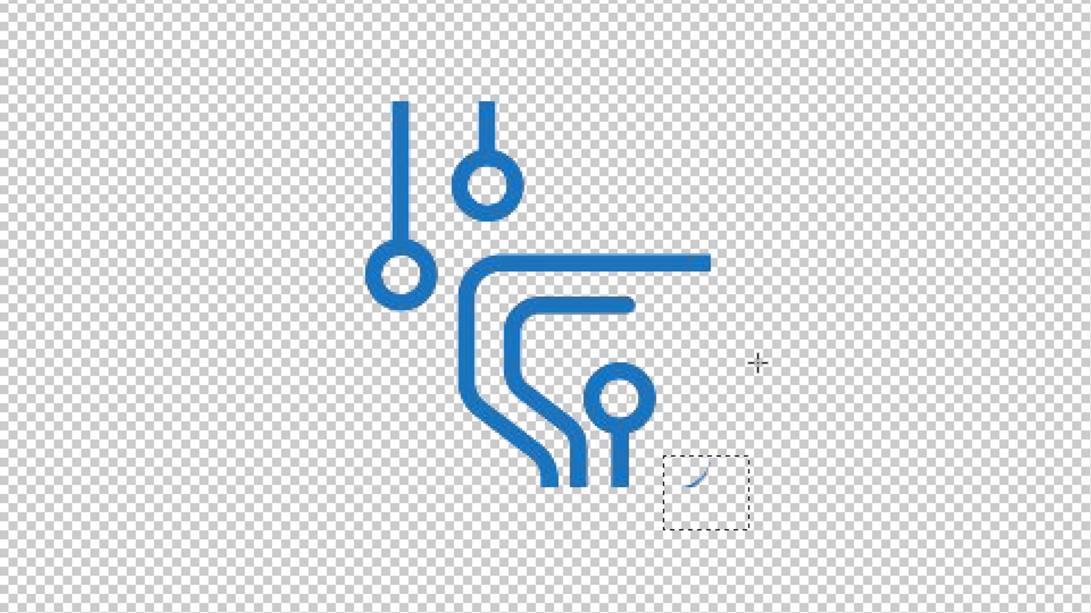
{"action": "key", "text": "Delete"}
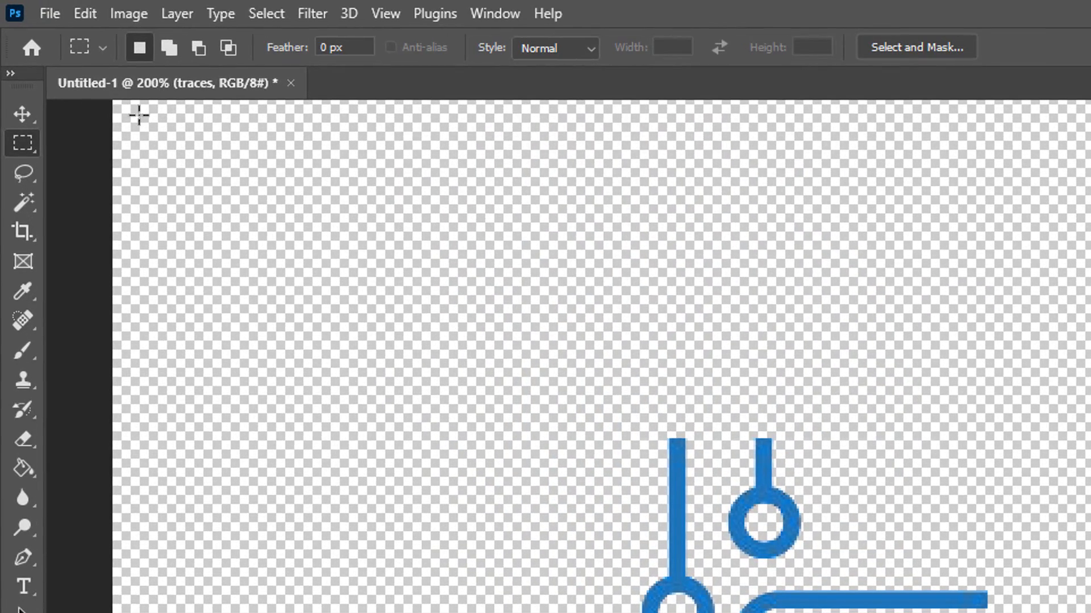
{"action": "left_click", "coordinate": [266, 13]}
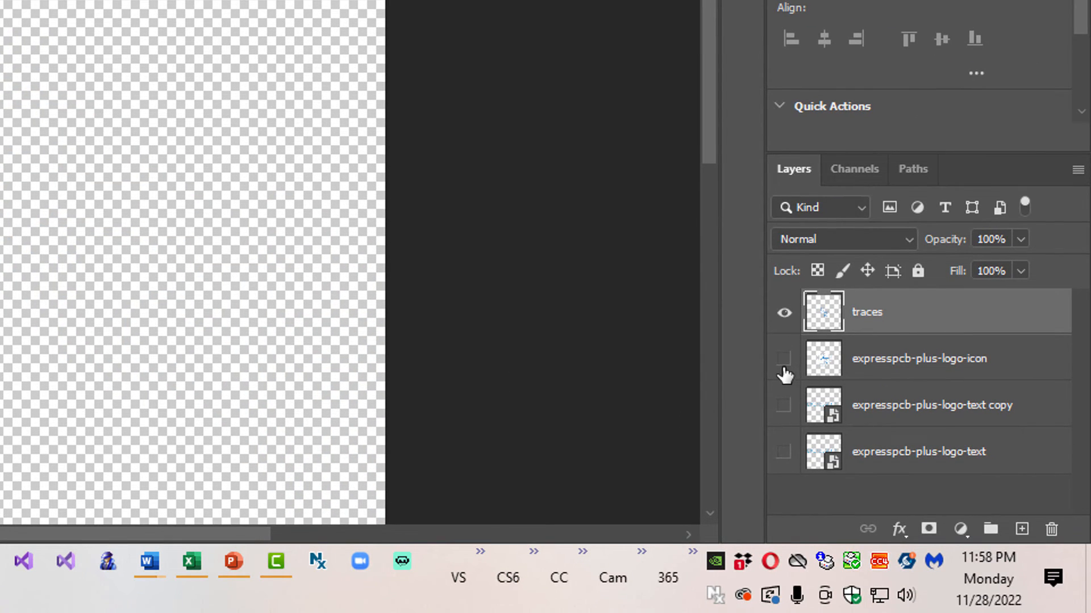
Step: Delete the chip body from the expresspcb-plus-logo-icon layer with a rectangular selection about 179 by 180 px, hiding the traces layer only during the deletion
{"action": "left_click", "coordinate": [823, 380]}
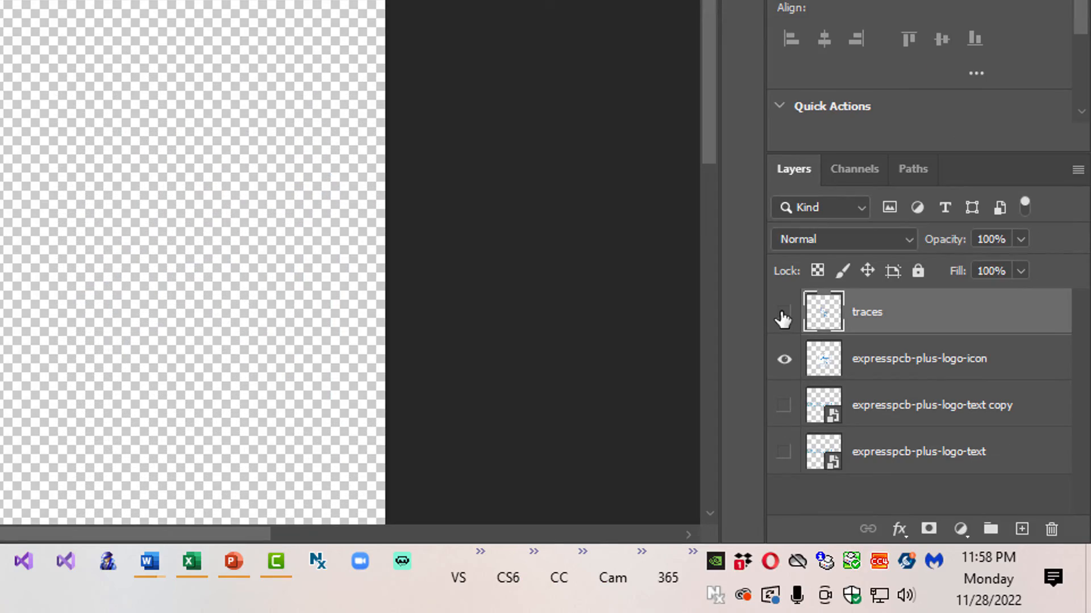
{"action": "left_click", "coordinate": [937, 463]}
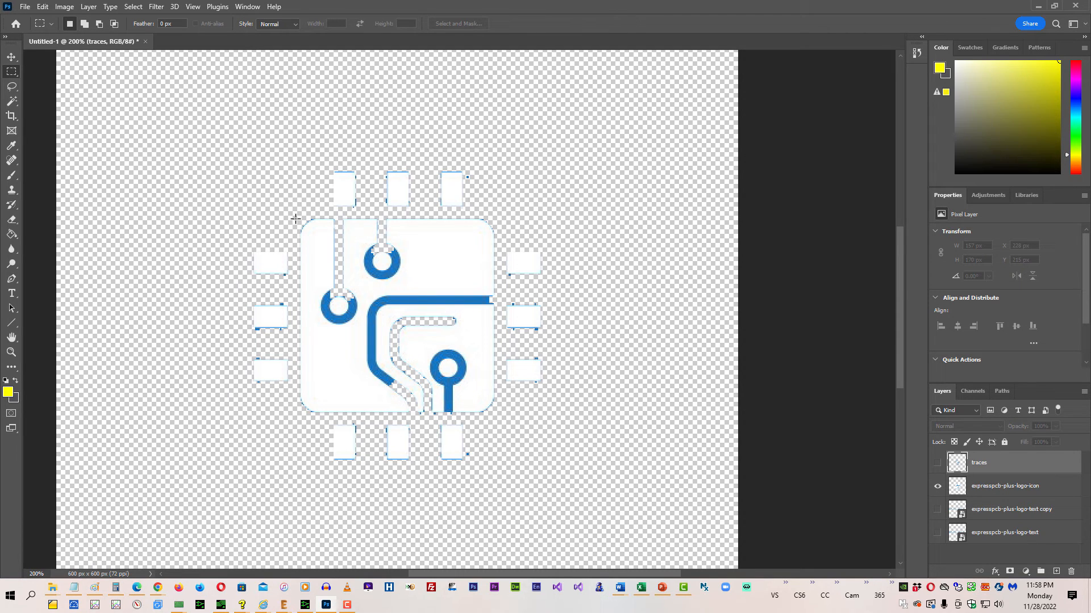
{"action": "left_click_drag", "start_coordinate": [293, 212], "coordinate": [497, 415]}
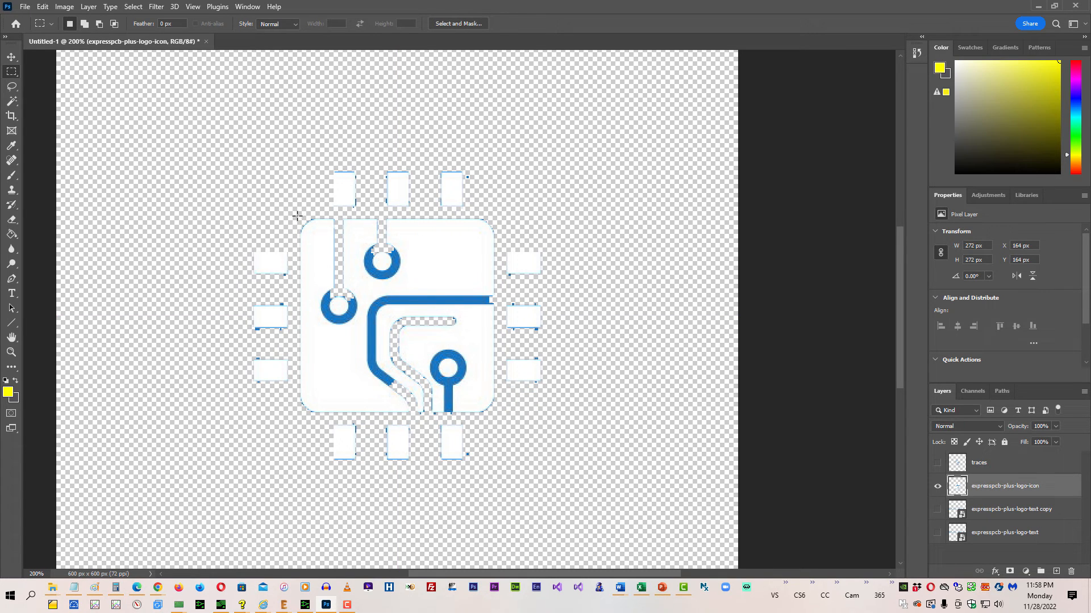
{"action": "left_click_drag", "start_coordinate": [297, 216], "coordinate": [499, 418]}
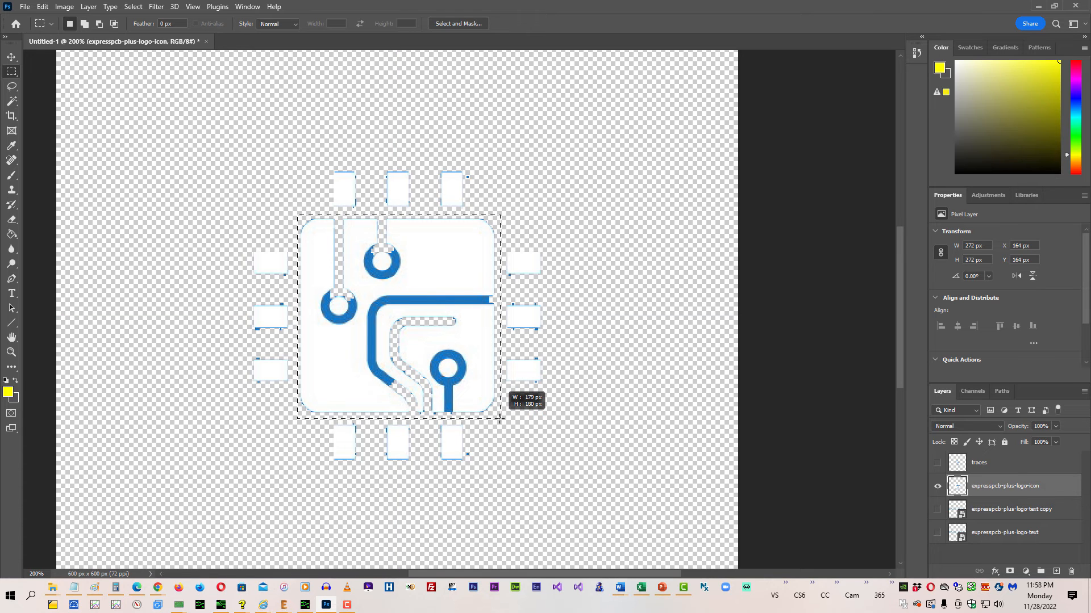
{"action": "key", "text": "Delete"}
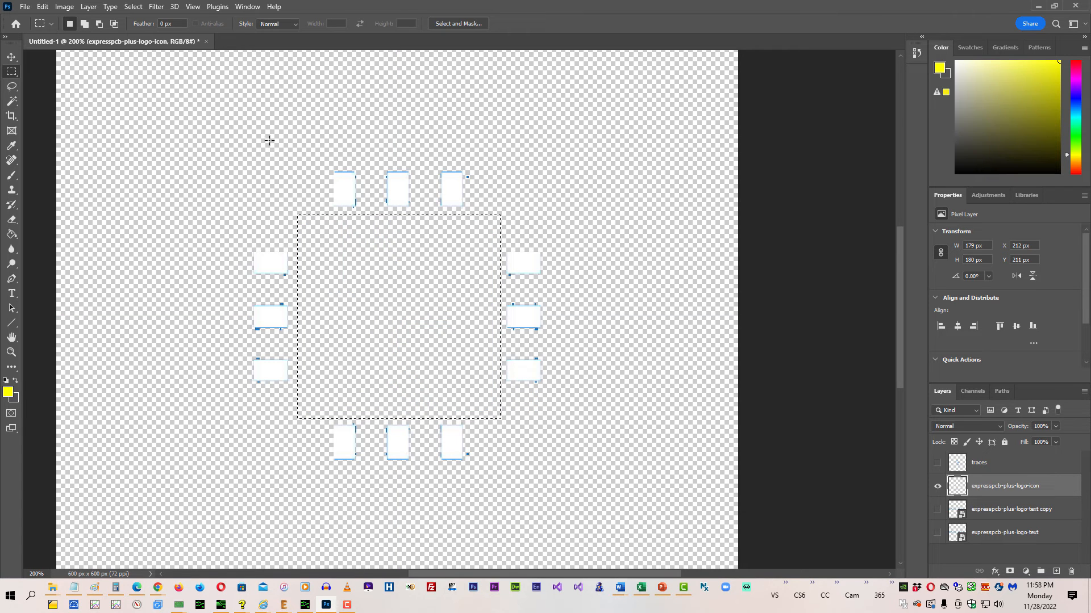
{"action": "left_click", "coordinate": [269, 141]}
{"action": "left_click", "coordinate": [937, 463]}
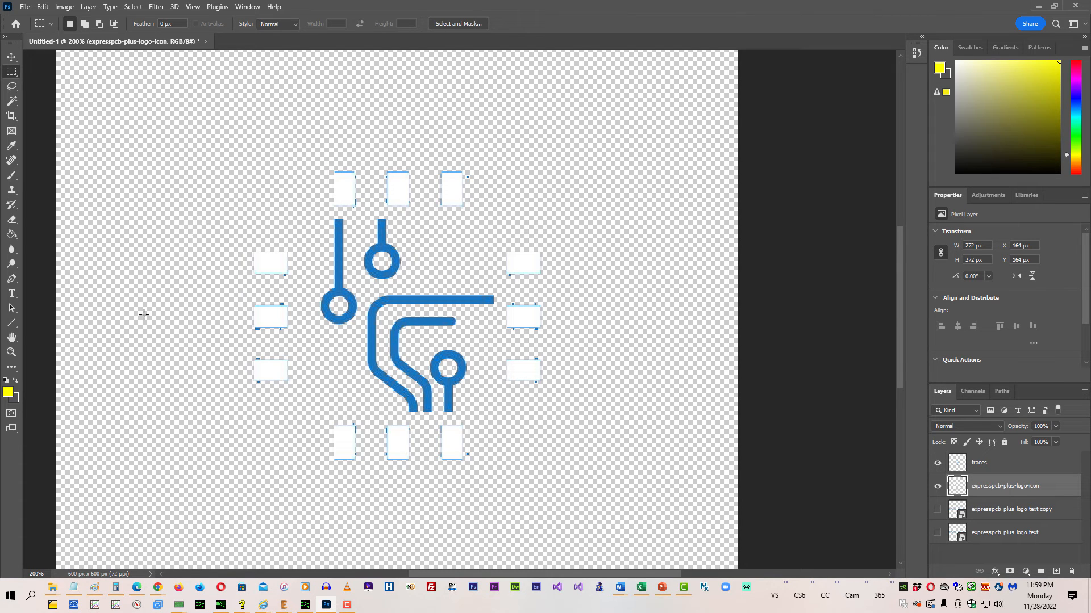
Step: Keep the foreground color at yellow ffff00 and activate the Paint Bucket tool
{"action": "left_click", "coordinate": [8, 392]}
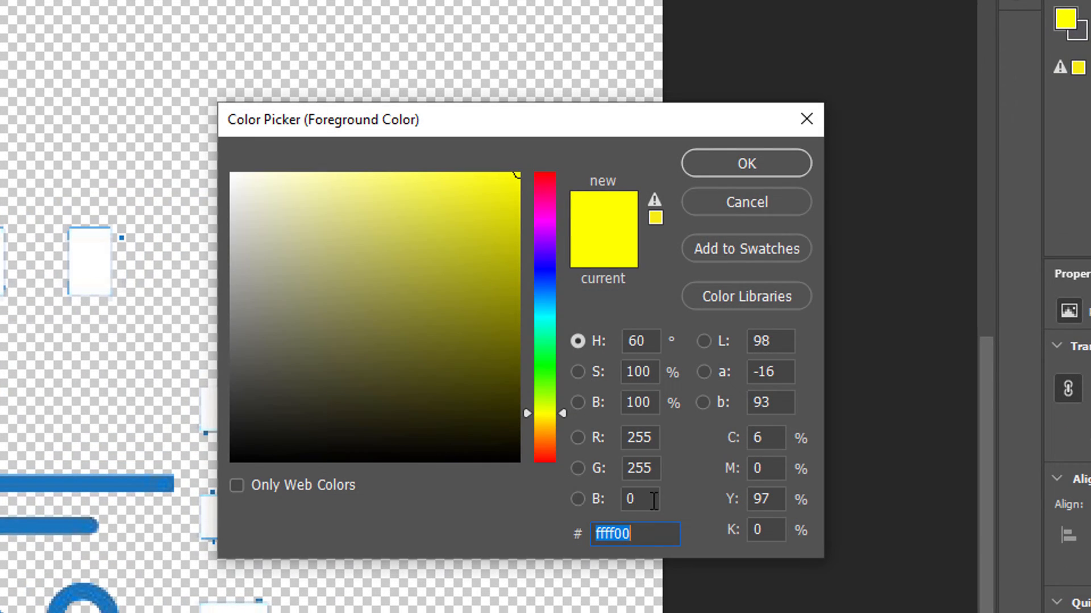
{"action": "left_click", "coordinate": [653, 536]}
{"action": "left_click_drag", "start_coordinate": [653, 536], "coordinate": [535, 503]}
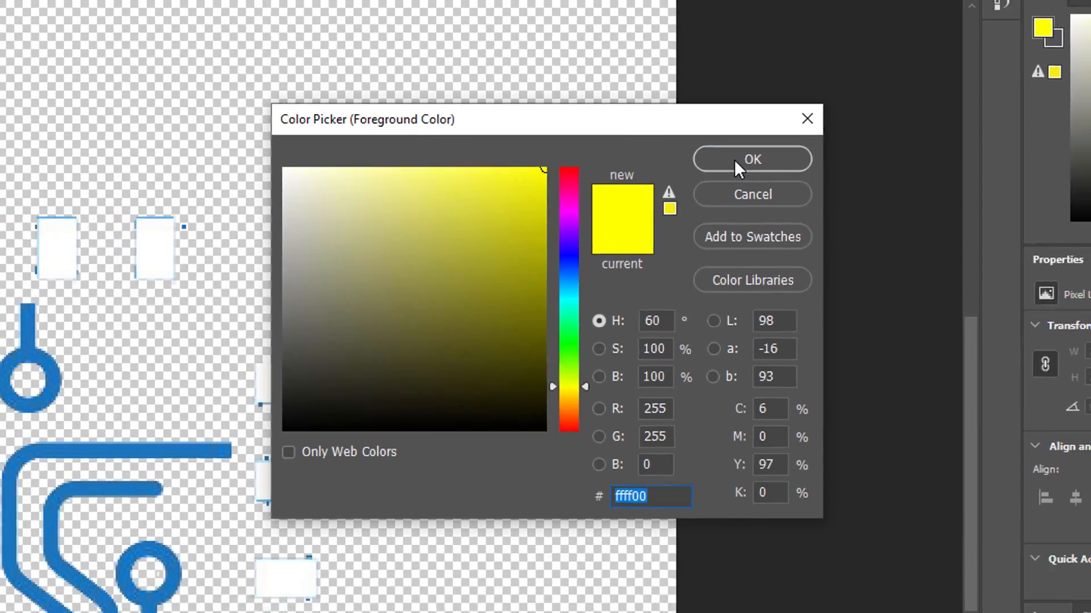
{"action": "left_click", "coordinate": [732, 163]}
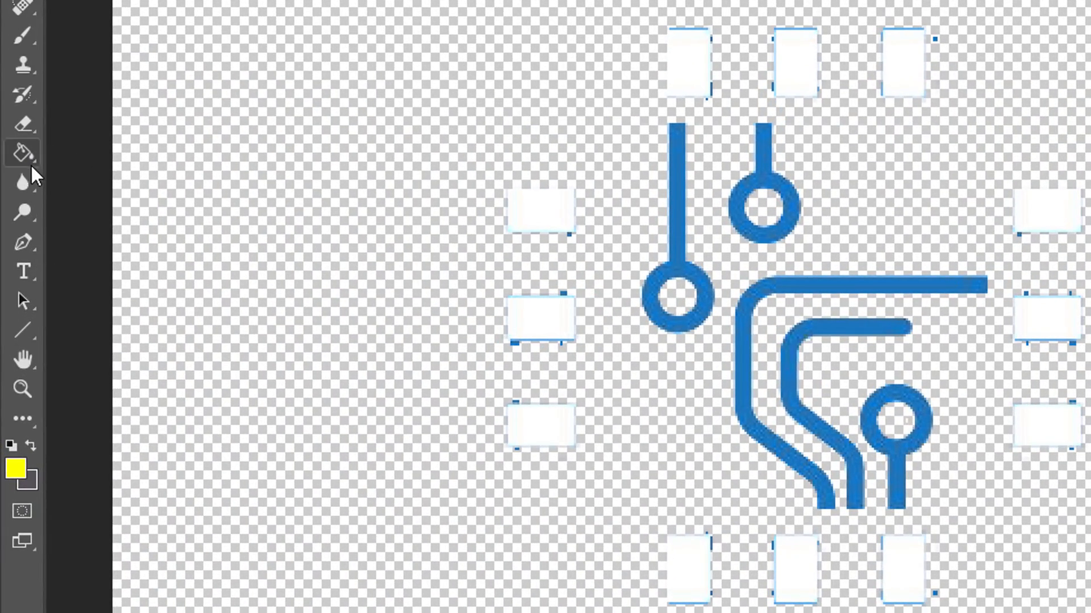
{"action": "left_click", "coordinate": [19, 150]}
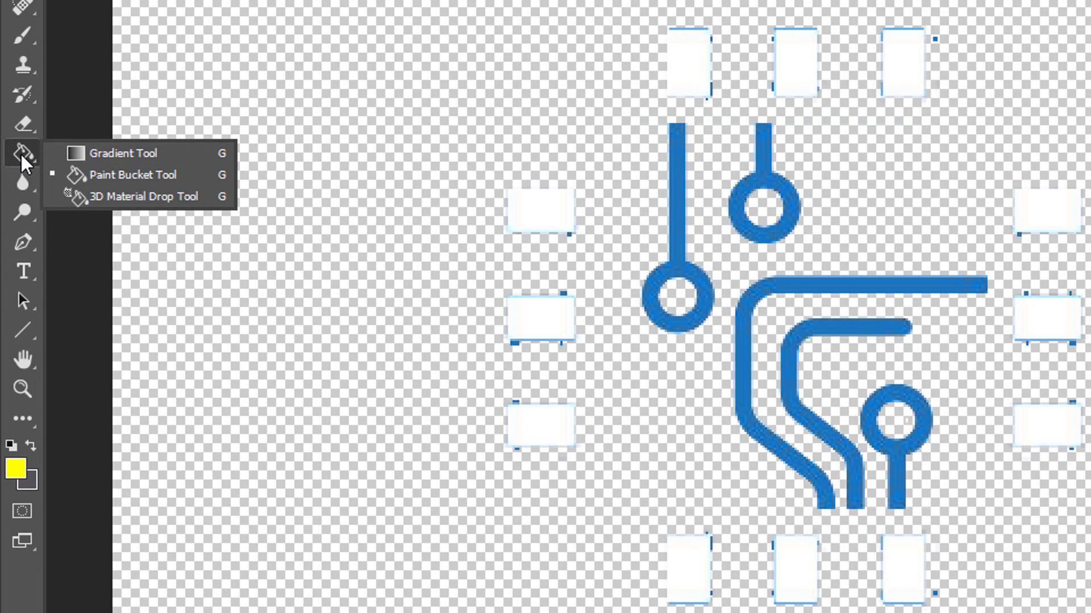
{"action": "left_click", "coordinate": [107, 175]}
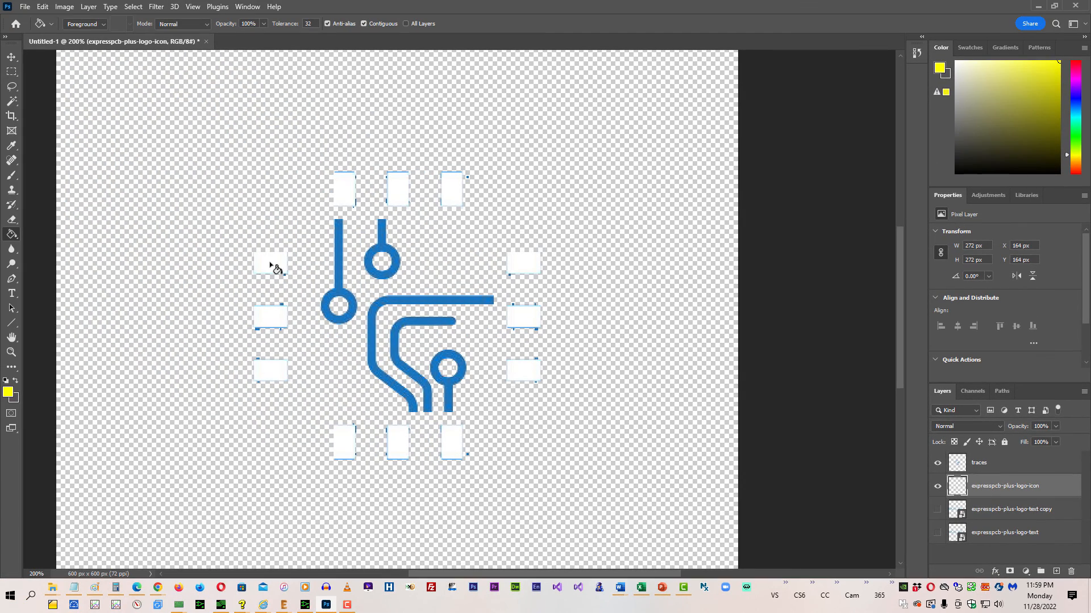
Step: Fill all twelve white chip pins on the expresspcb-plus-logo-icon layer with yellow using the Paint Bucket
{"action": "left_click", "coordinate": [271, 265]}
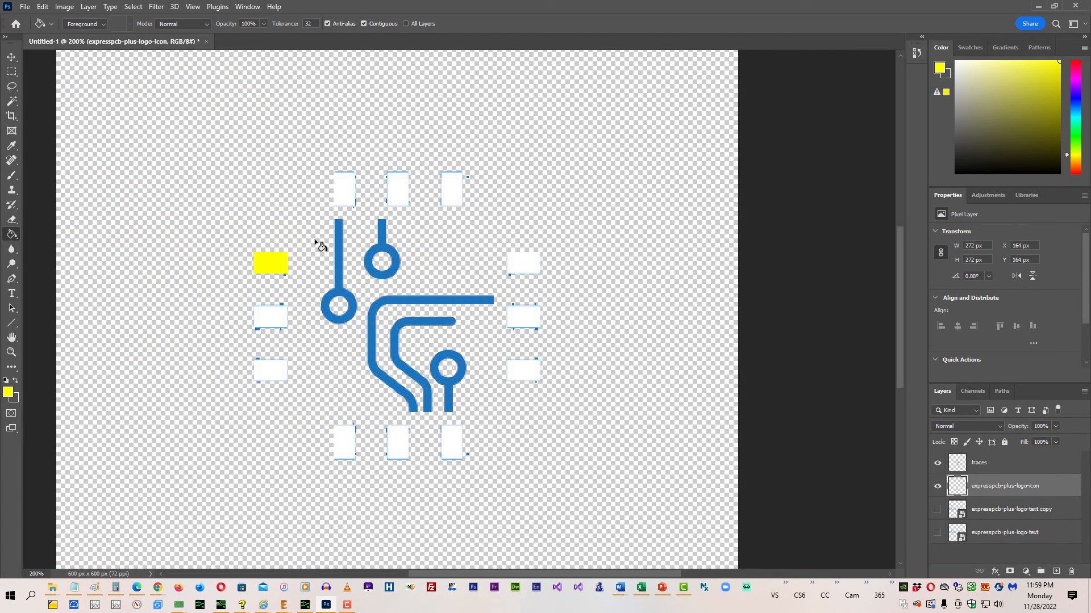
{"action": "left_click", "coordinate": [352, 191]}
{"action": "left_click", "coordinate": [406, 189]}
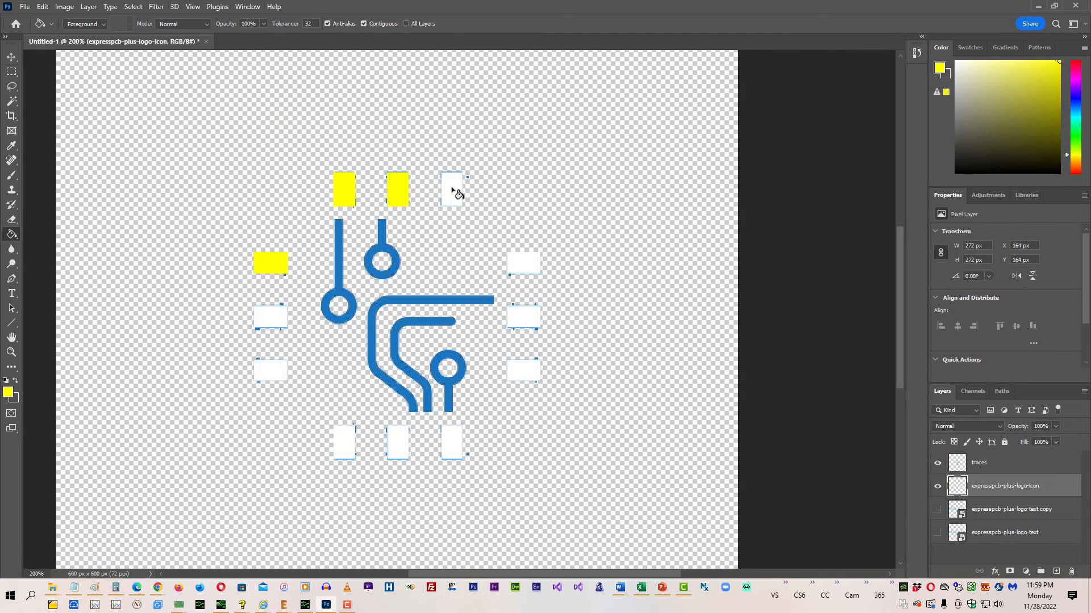
{"action": "left_click", "coordinate": [453, 191]}
{"action": "left_click", "coordinate": [528, 264]}
{"action": "left_click", "coordinate": [523, 321]}
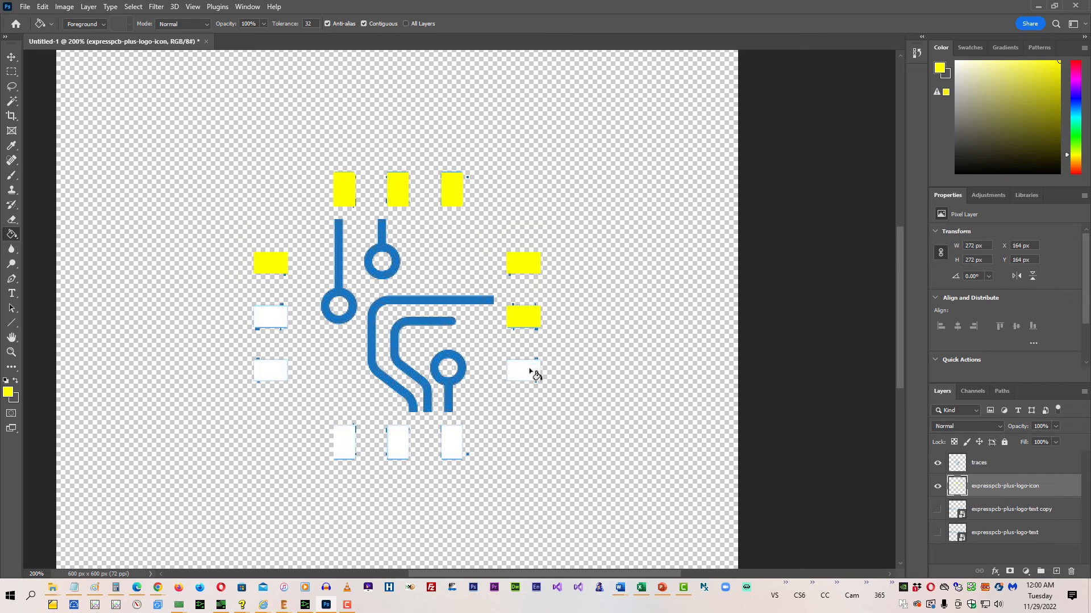
{"action": "left_click", "coordinate": [530, 373]}
{"action": "left_click", "coordinate": [453, 446]}
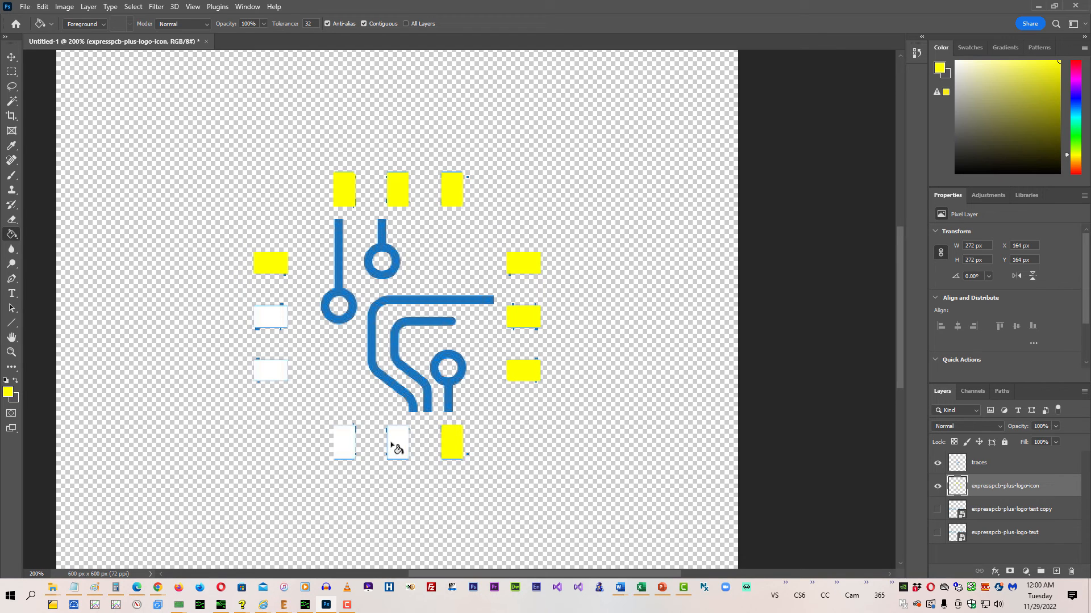
{"action": "left_click", "coordinate": [396, 449]}
{"action": "left_click", "coordinate": [347, 449]}
{"action": "left_click", "coordinate": [272, 378]}
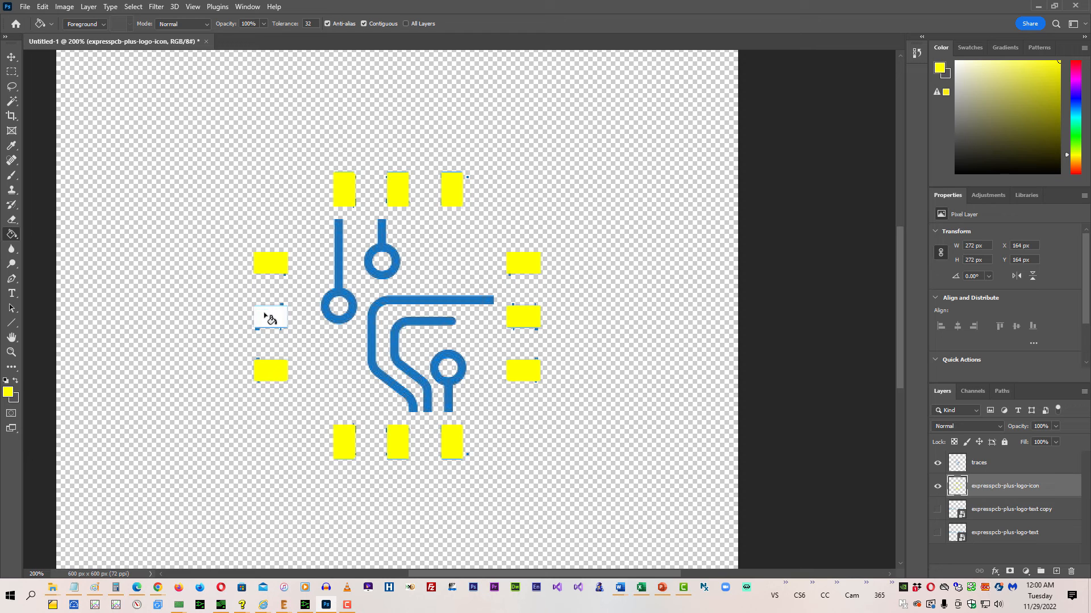
{"action": "left_click", "coordinate": [267, 318]}
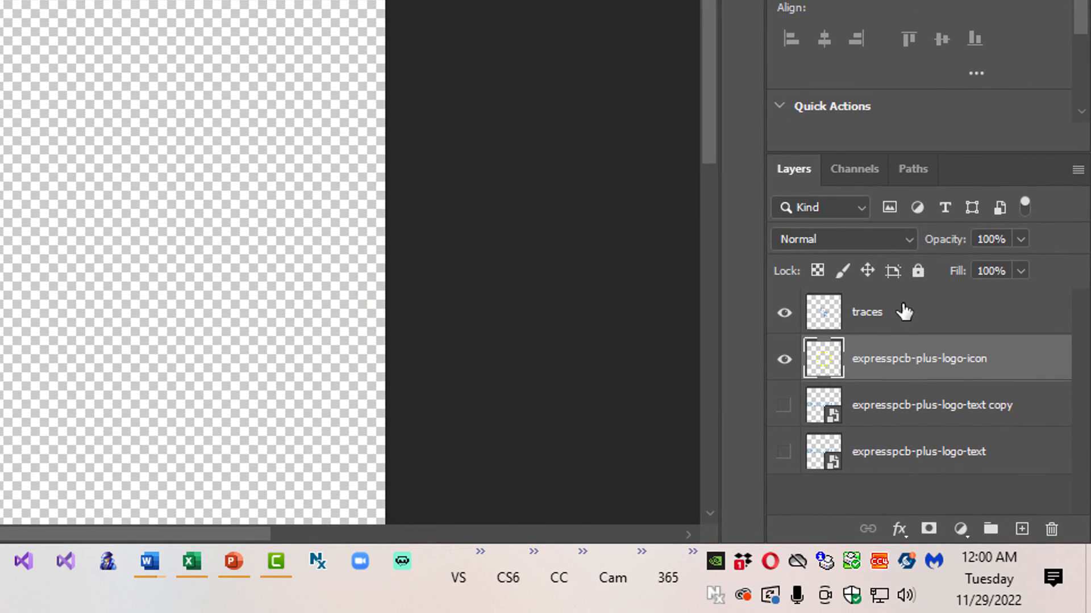
Step: Fill the blue traces and their three ring pads on the traces layer with yellow
{"action": "left_click", "coordinate": [897, 313]}
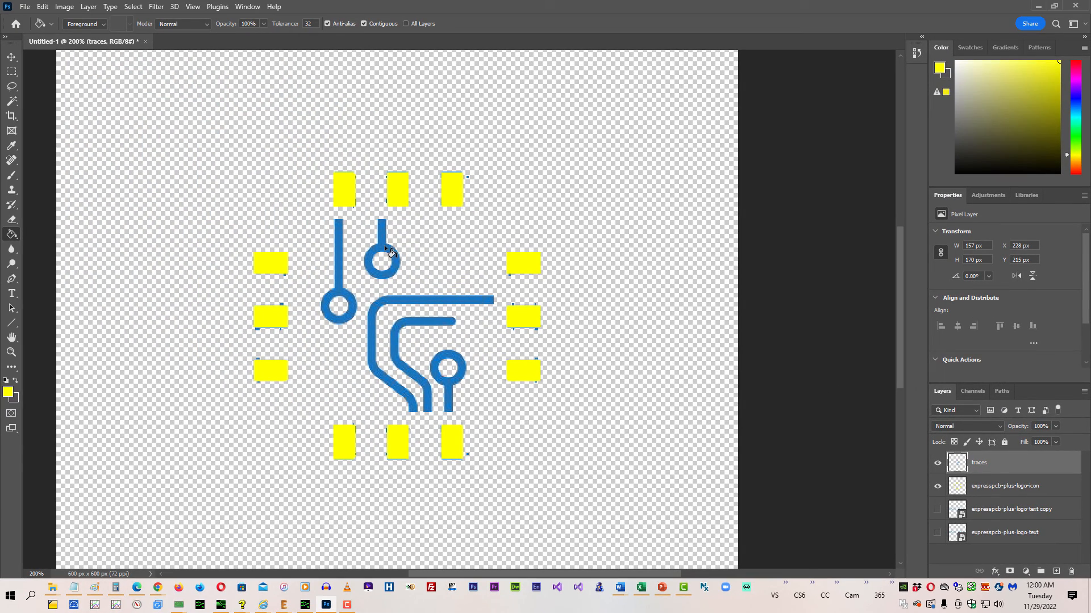
{"action": "left_click", "coordinate": [386, 249]}
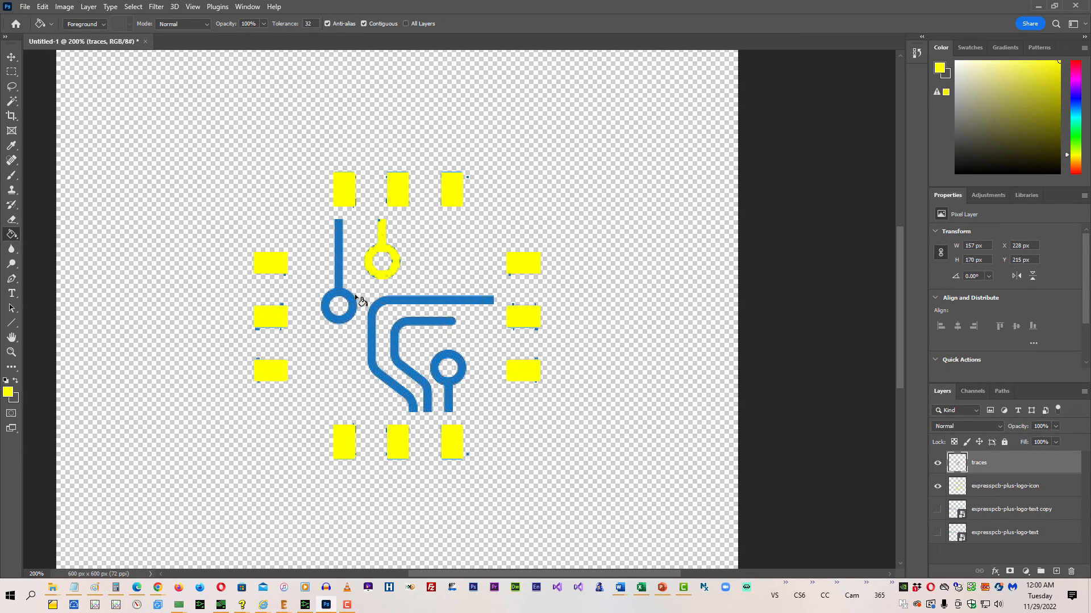
{"action": "left_click", "coordinate": [345, 299]}
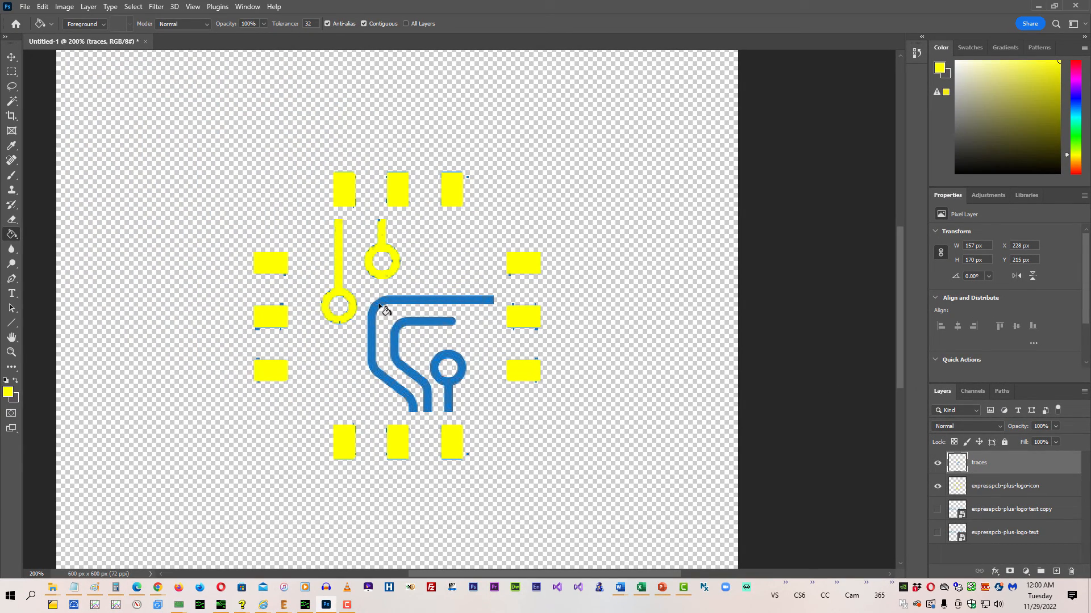
{"action": "left_click", "coordinate": [380, 310]}
{"action": "left_click", "coordinate": [400, 336]}
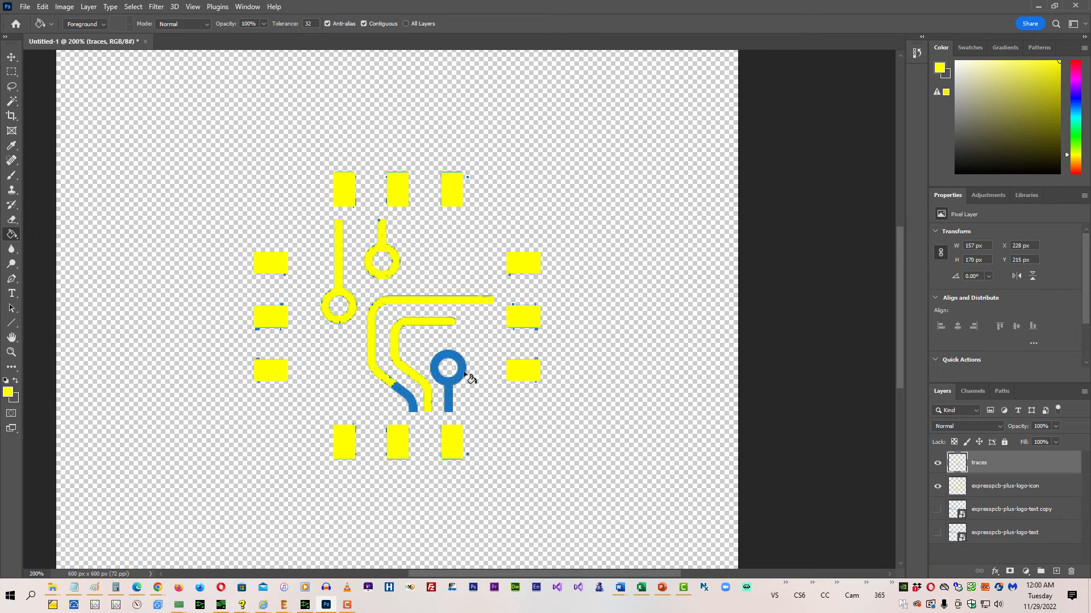
{"action": "left_click", "coordinate": [462, 372]}
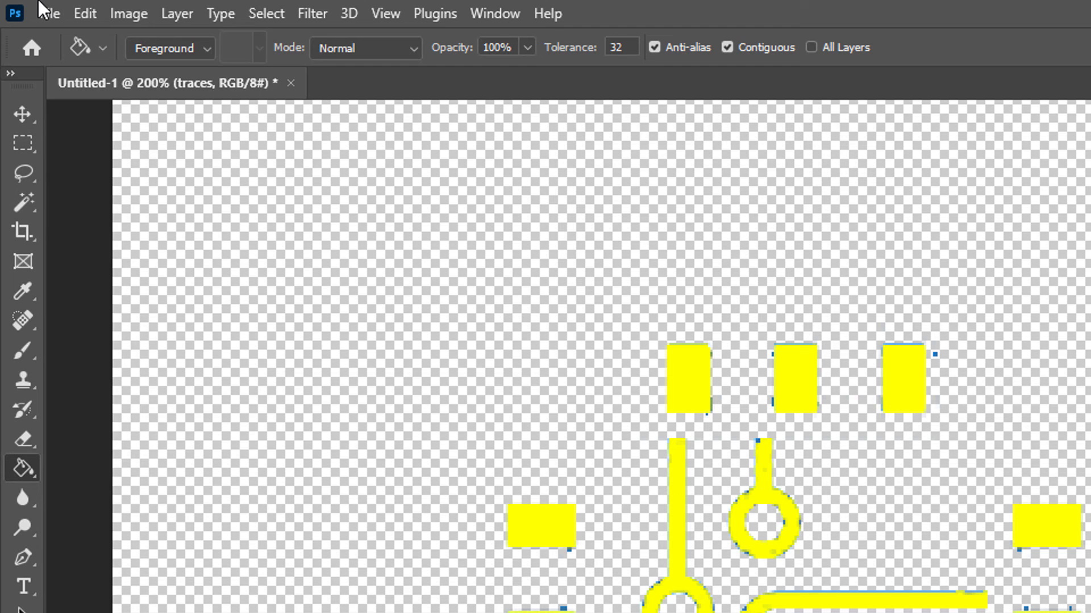
Step: Export the artwork as a PNG named expresspcb-plus-logo-icon_600X600_pcb.png in the demo_images folder
{"action": "left_click", "coordinate": [22, 7]}
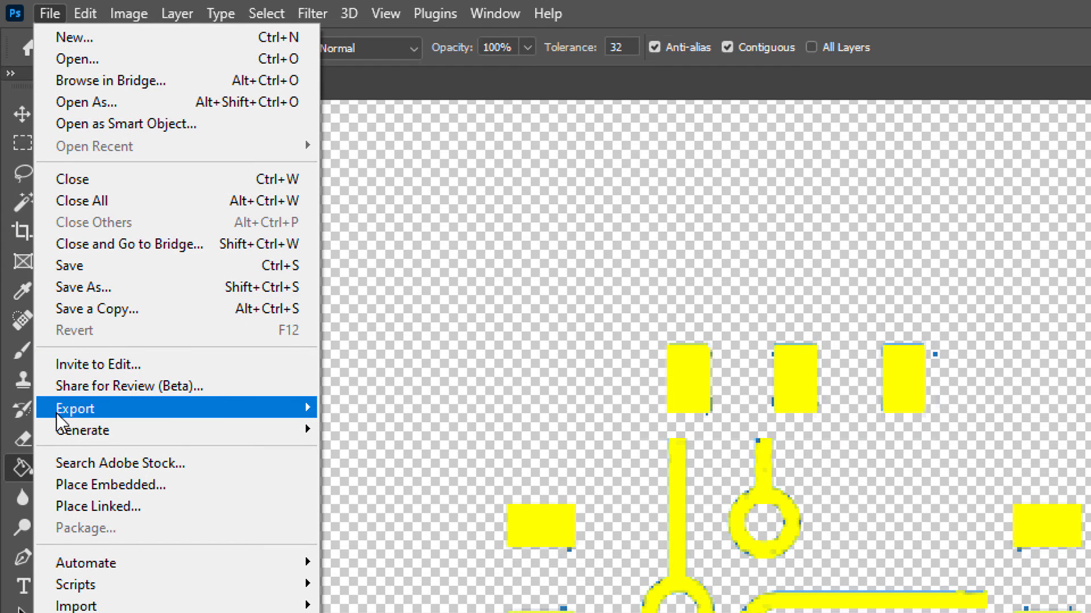
{"action": "mouse_move", "coordinate": [62, 409]}
{"action": "left_click", "coordinate": [367, 409]}
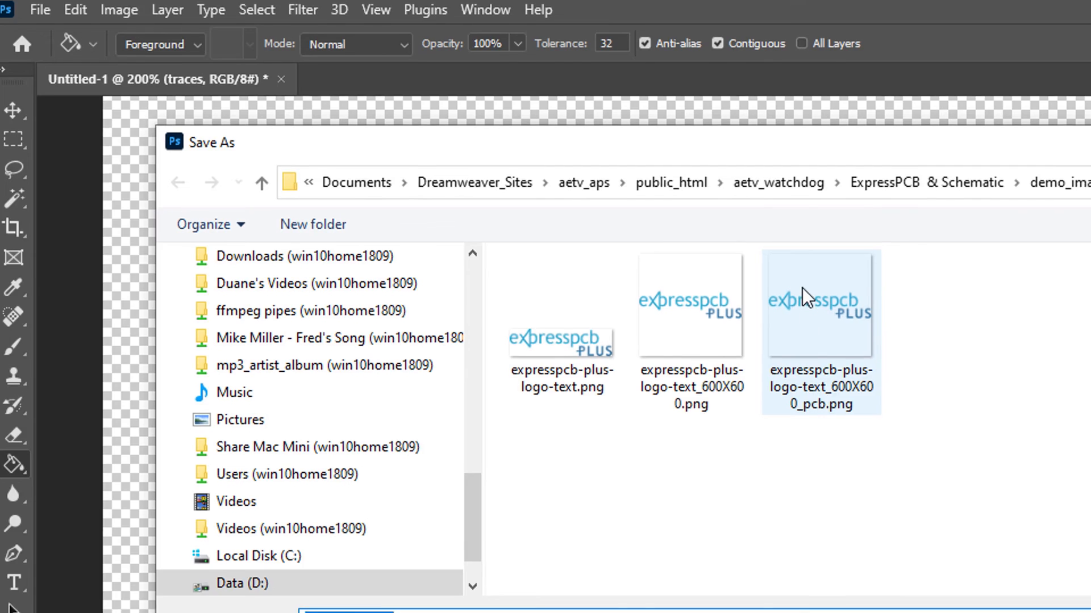
{"action": "left_click", "coordinate": [811, 292]}
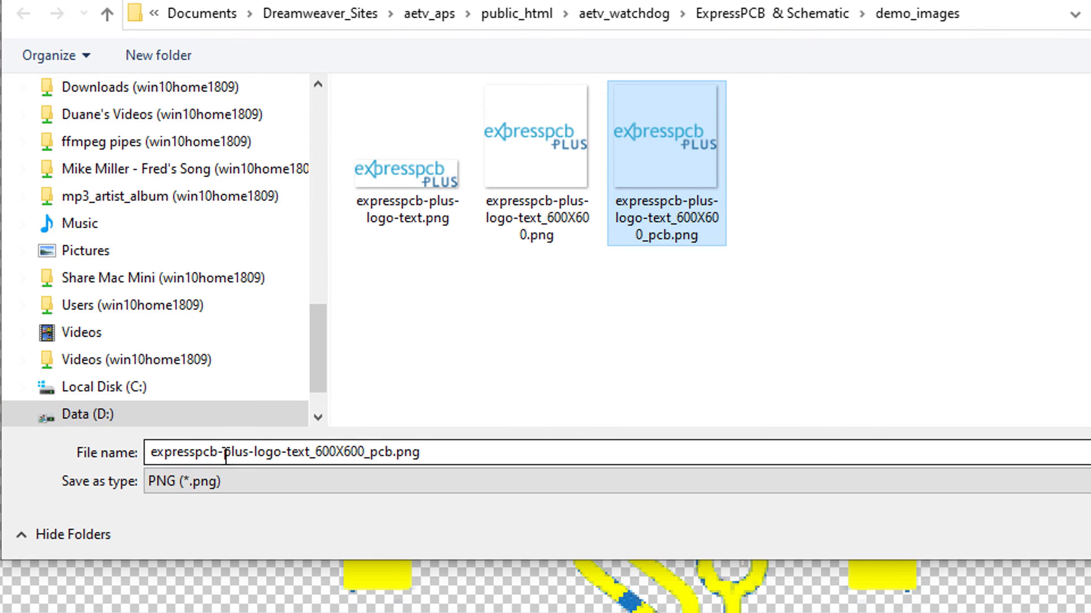
{"action": "left_click", "coordinate": [298, 456]}
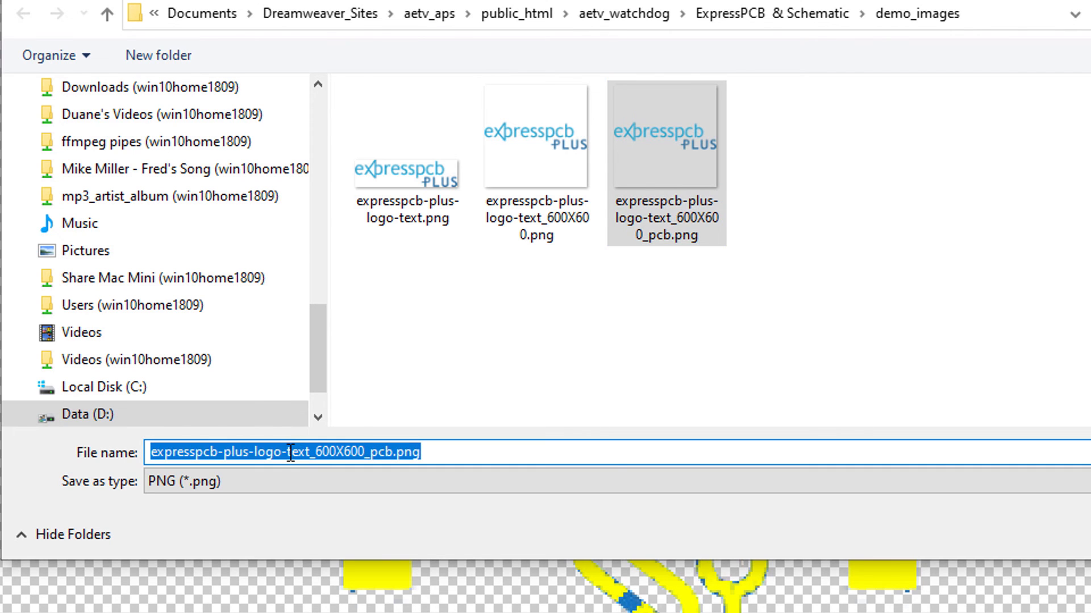
{"action": "left_click", "coordinate": [290, 452]}
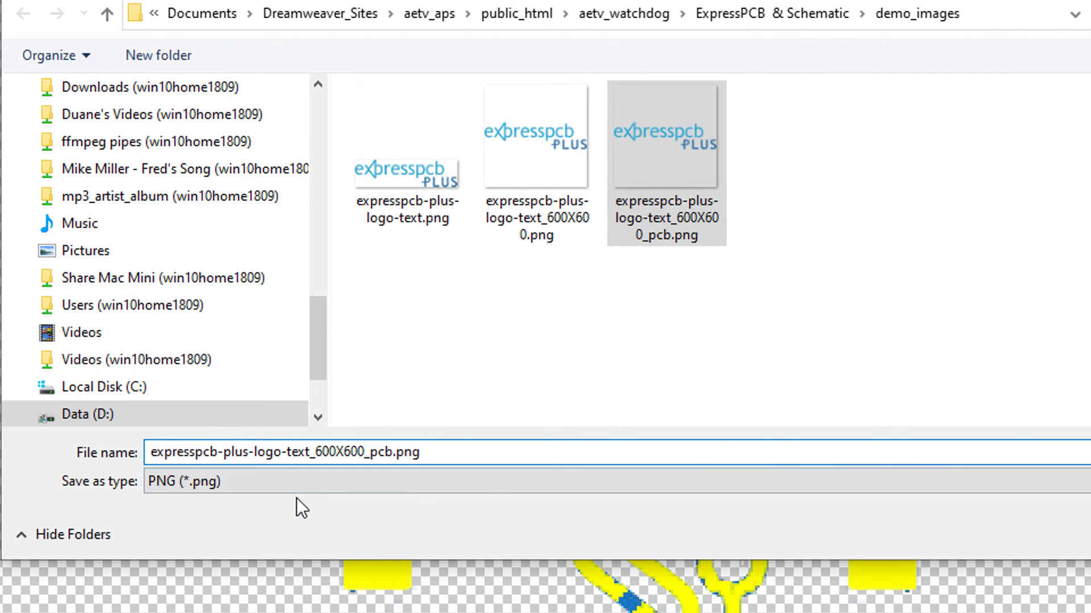
{"action": "key", "text": "shift+Right"}
{"action": "key", "text": "shift+Right"}
{"action": "key", "text": "shift+Right"}
{"action": "key", "text": "shift+Right"}
{"action": "key", "text": "BackSpace"}
{"action": "type", "text": "ico"}
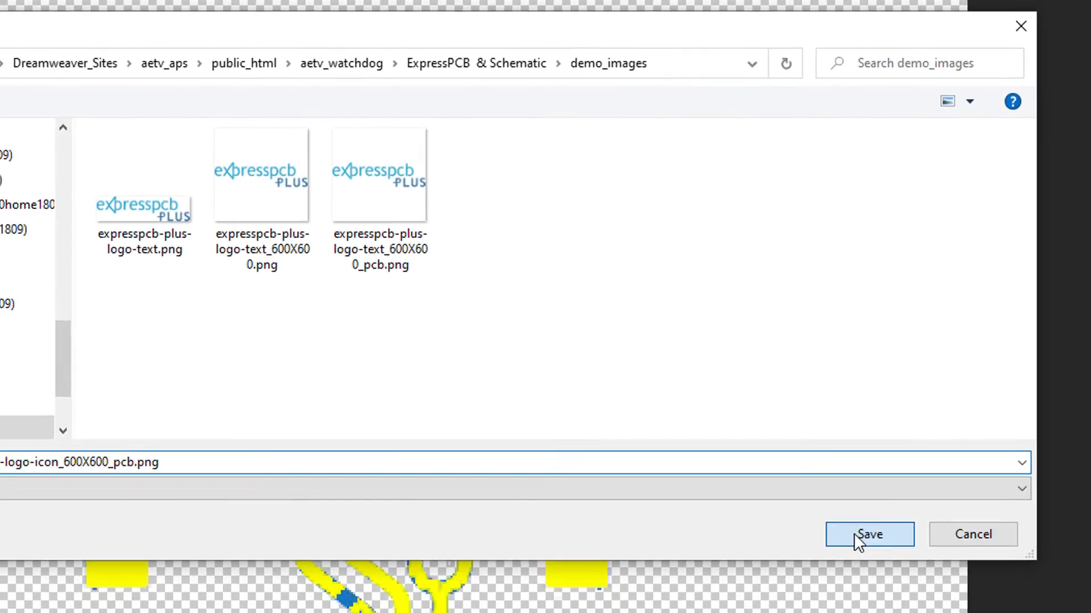
{"action": "left_click", "coordinate": [909, 574]}
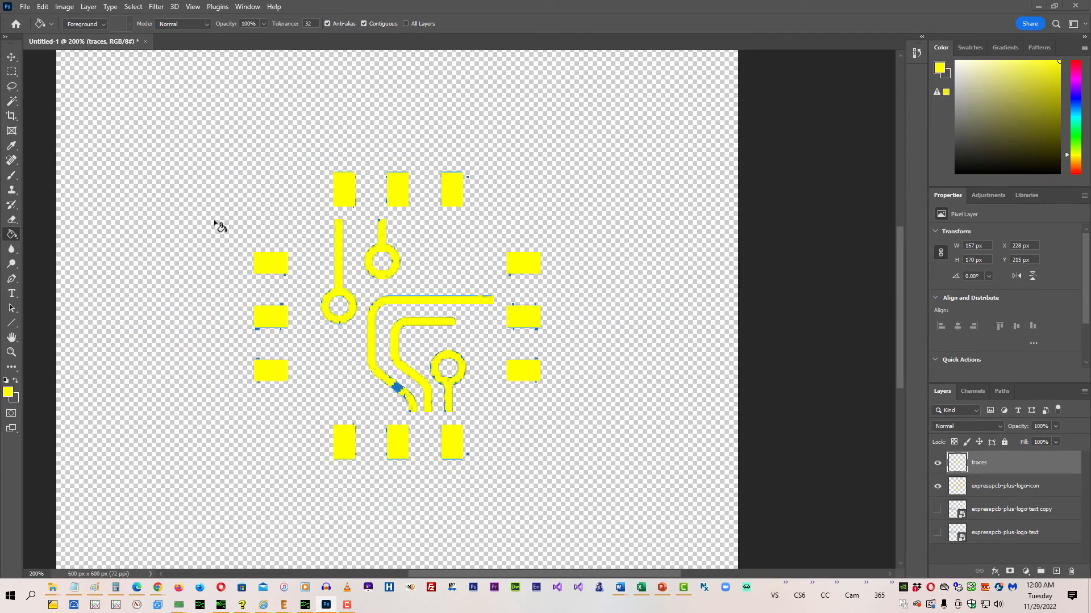
Step: Switch to ExpressPCB Plus and insert the image expresspcb-plus-logo-icon_600X600_pcb.png on the board beside the yellow square
{"action": "key", "text": "alt+Tab"}
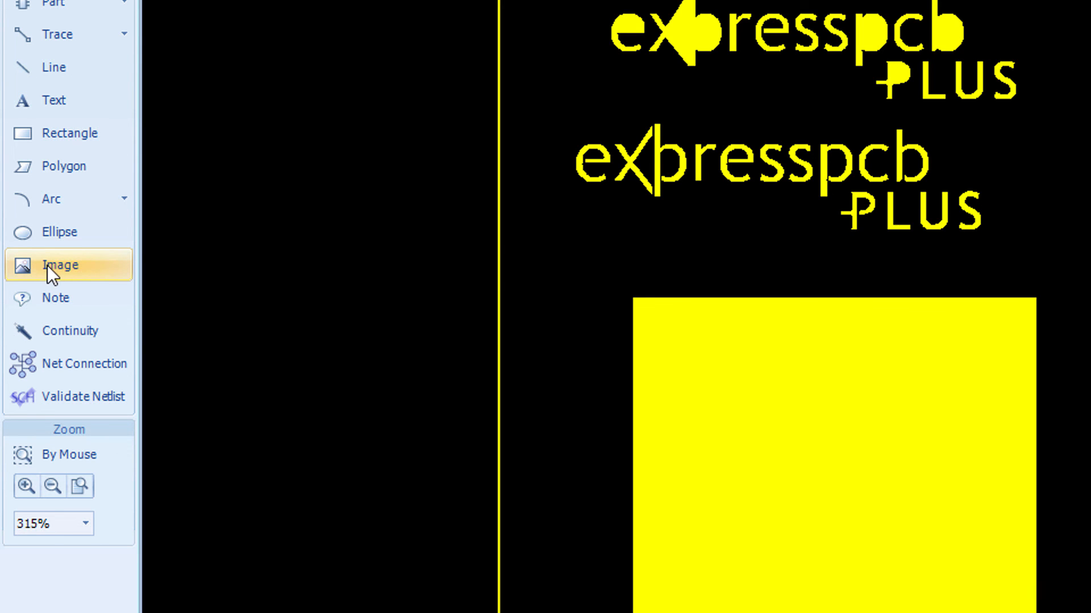
{"action": "left_click", "coordinate": [46, 264]}
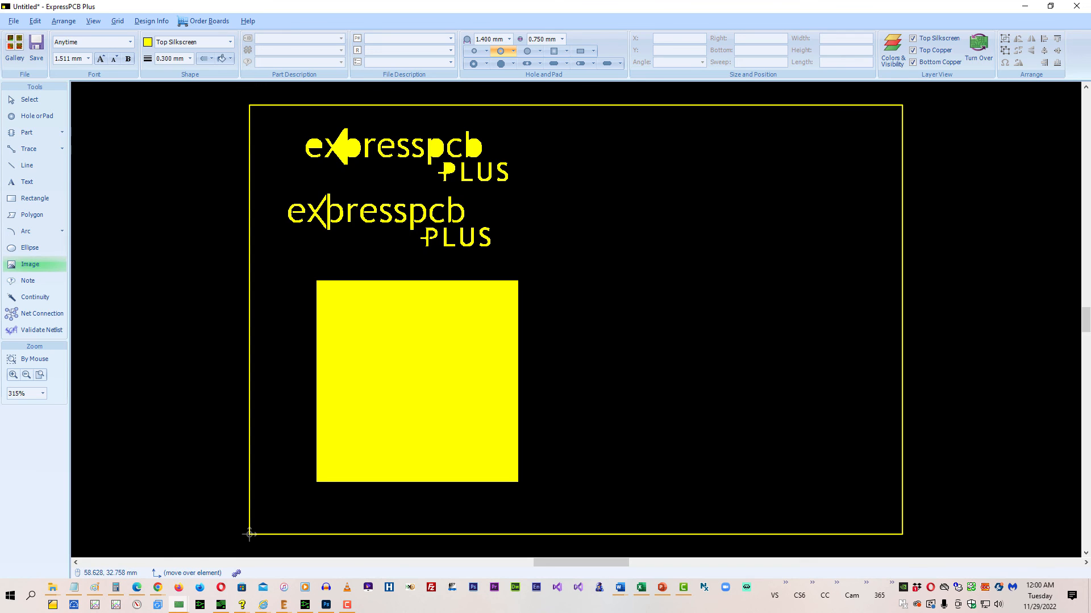
{"action": "left_click", "coordinate": [675, 321]}
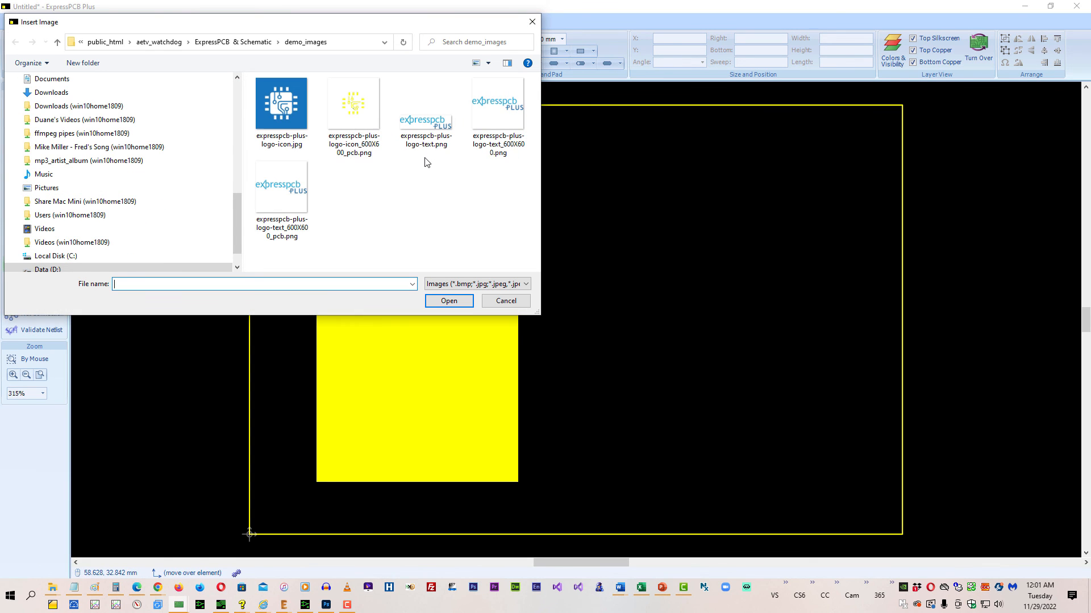
{"action": "double_click", "coordinate": [350, 109]}
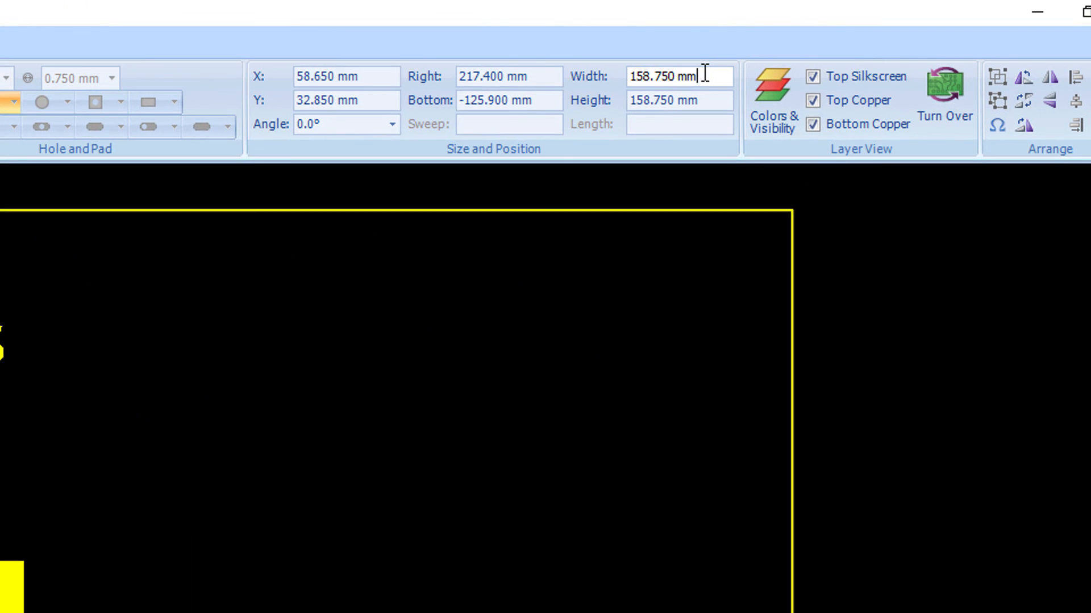
Step: Set the inserted icon image's width and height to 30 mm each
{"action": "left_click", "coordinate": [704, 74]}
{"action": "type", "text": "30"}
{"action": "key", "text": "Tab"}
{"action": "type", "text": "30"}
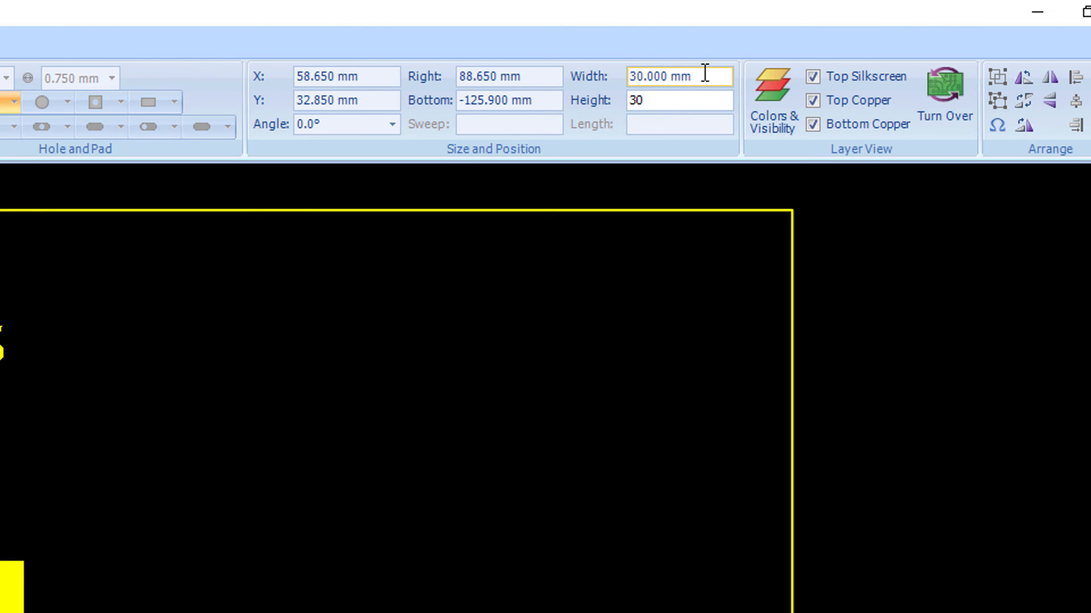
{"action": "left_click", "coordinate": [705, 73]}
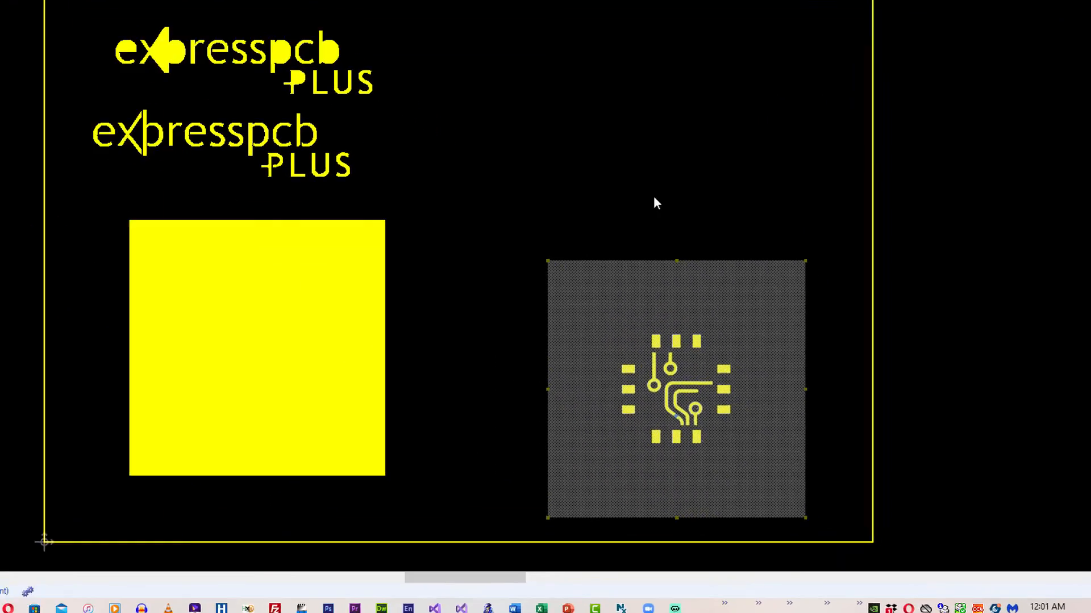
Step: Convert the icon image to a polygon, move it closer to the yellow square and deselect it
{"action": "left_click", "coordinate": [695, 349]}
{"action": "right_click", "coordinate": [695, 348]}
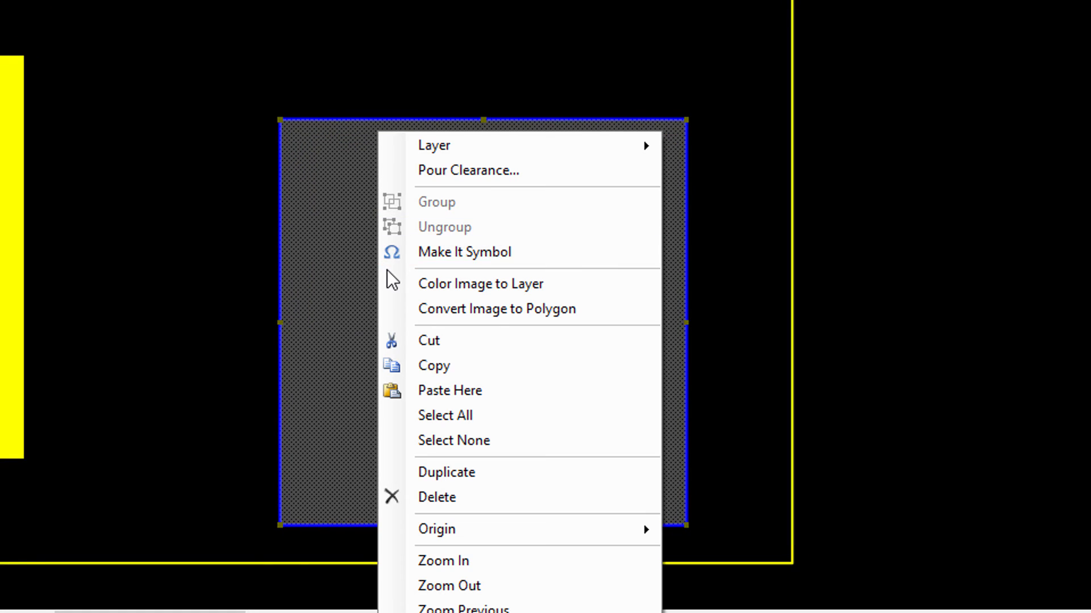
{"action": "left_click", "coordinate": [562, 309]}
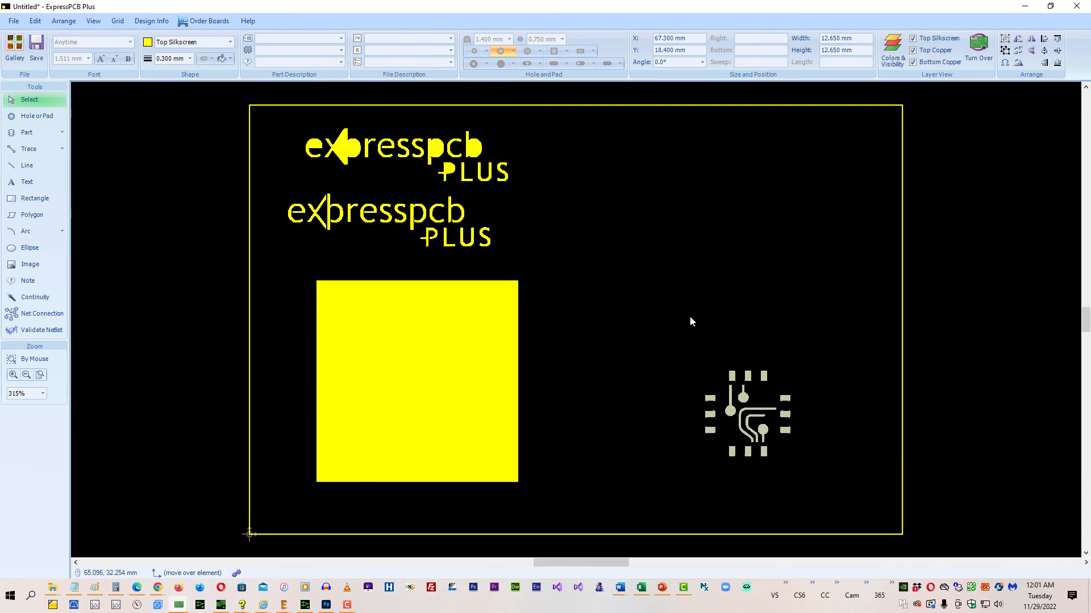
{"action": "left_click_drag", "start_coordinate": [737, 390], "coordinate": [629, 348]}
{"action": "left_click", "coordinate": [628, 238]}
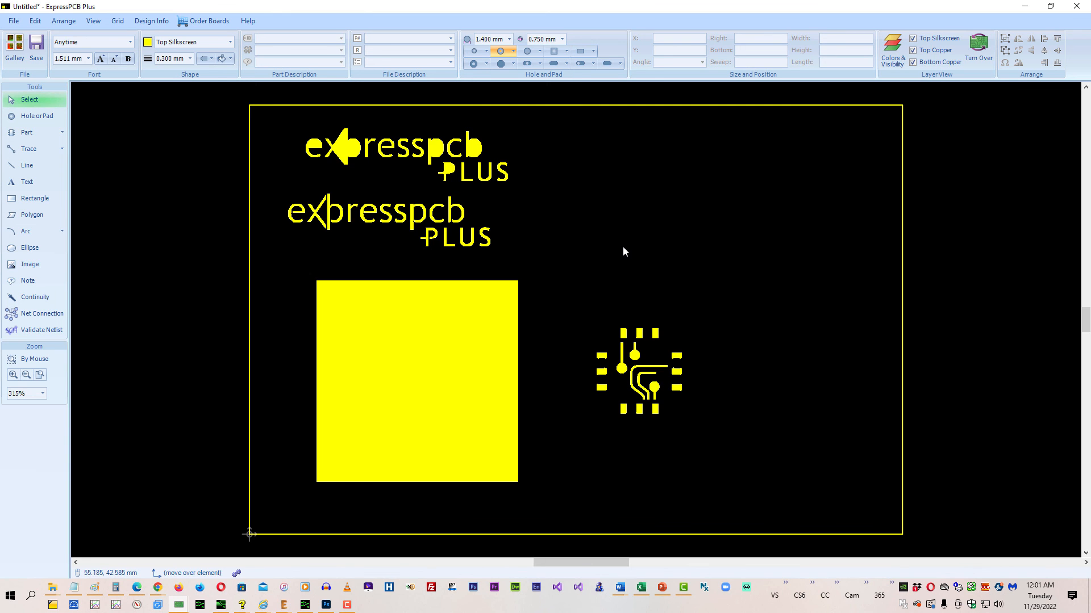
{"action": "key", "text": "alt+Tab"}
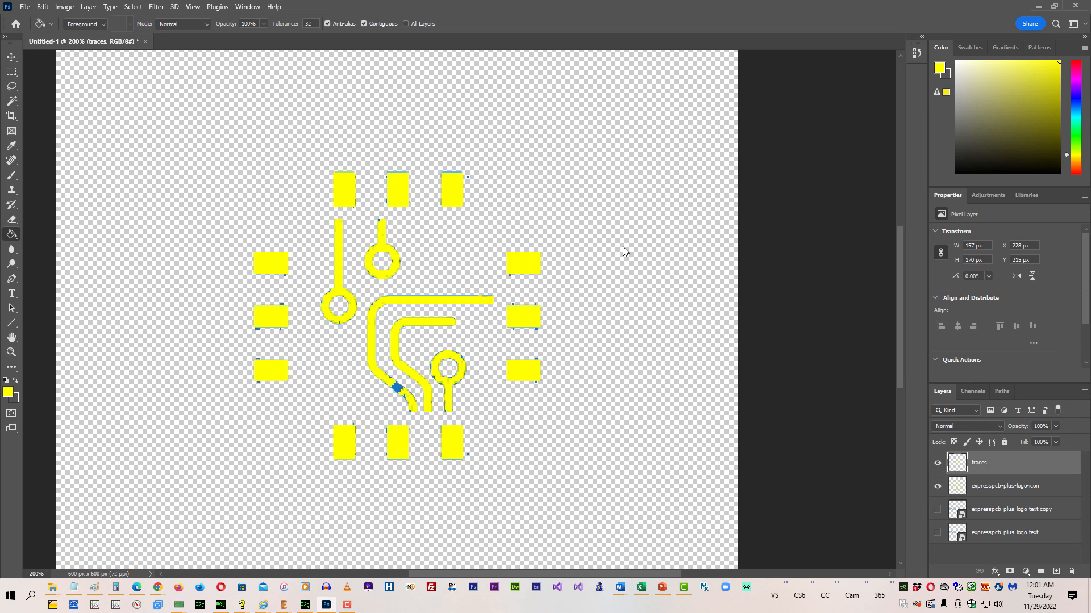
{"action": "key", "text": "alt+Tab"}
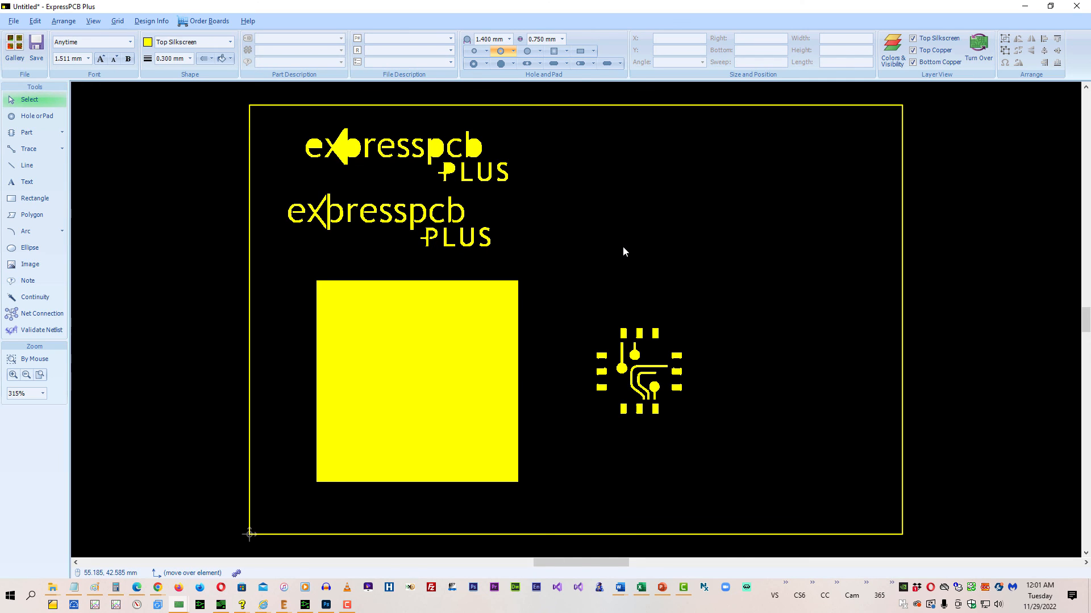